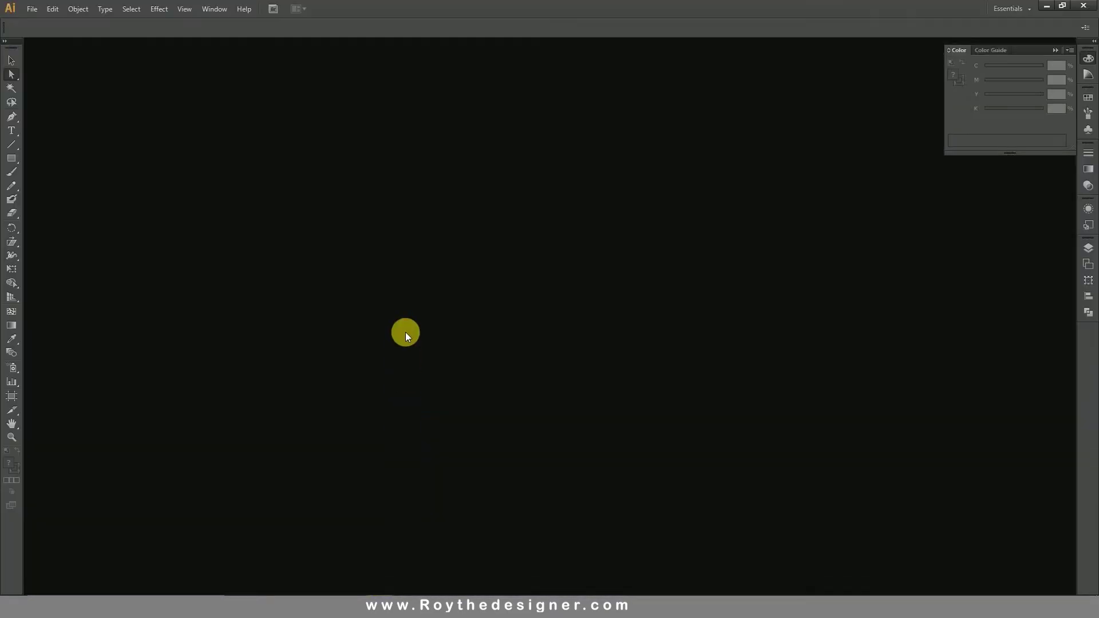
Step: Set up a new A4 (11.69 × 8.27 in) document titled 'Business Card Design tutorial # 11'
click(32, 10)
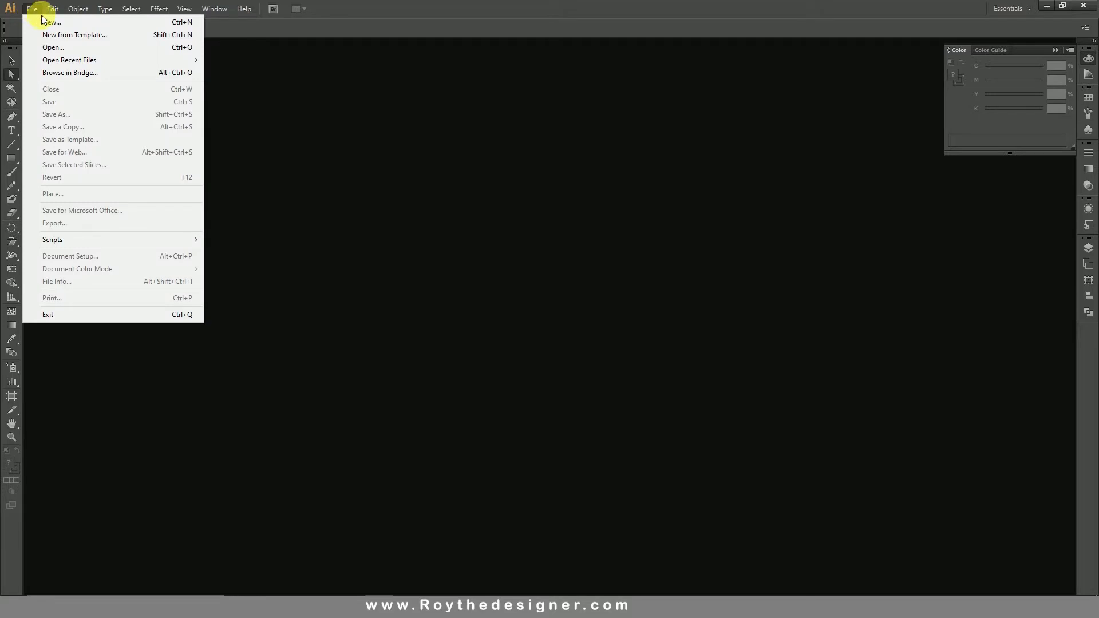
click(43, 22)
text(Business Card Design tutorials)
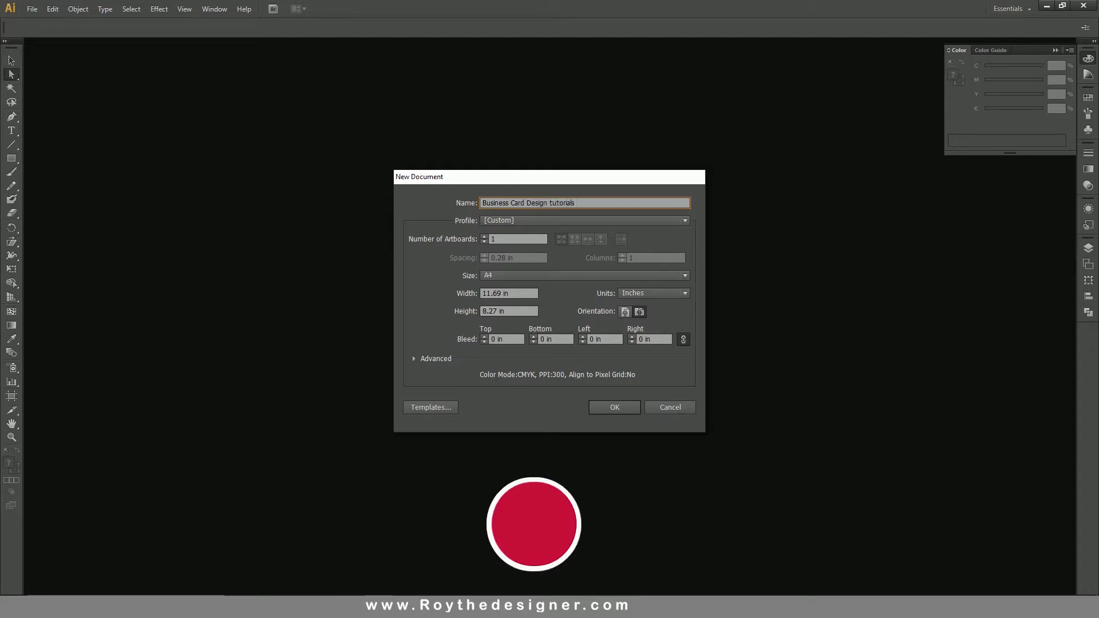
key(BackSpace)
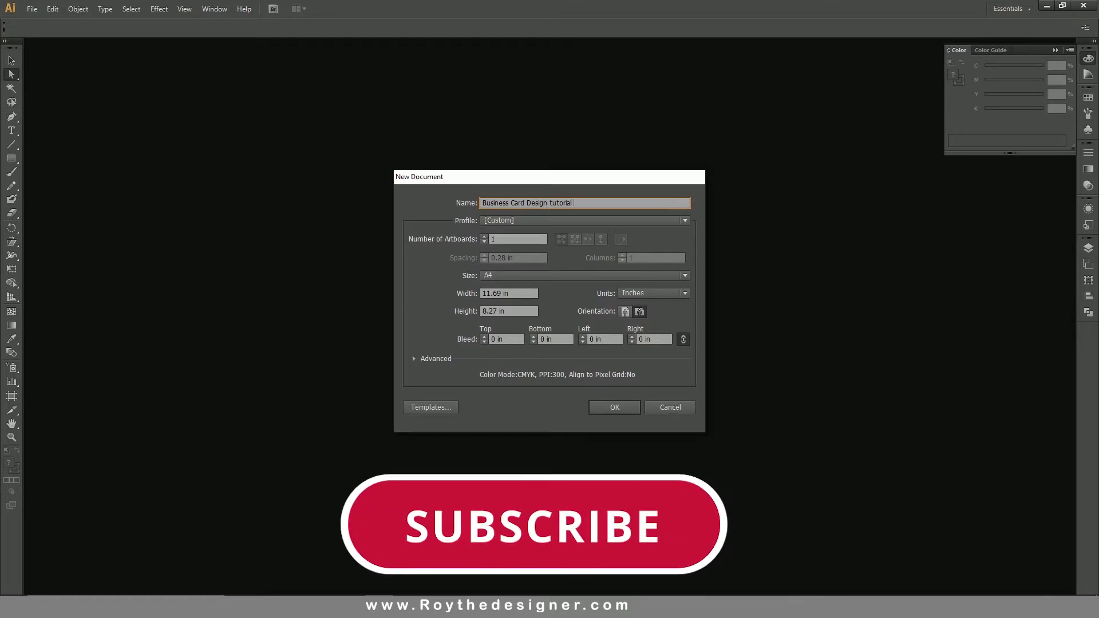
text(# 11)
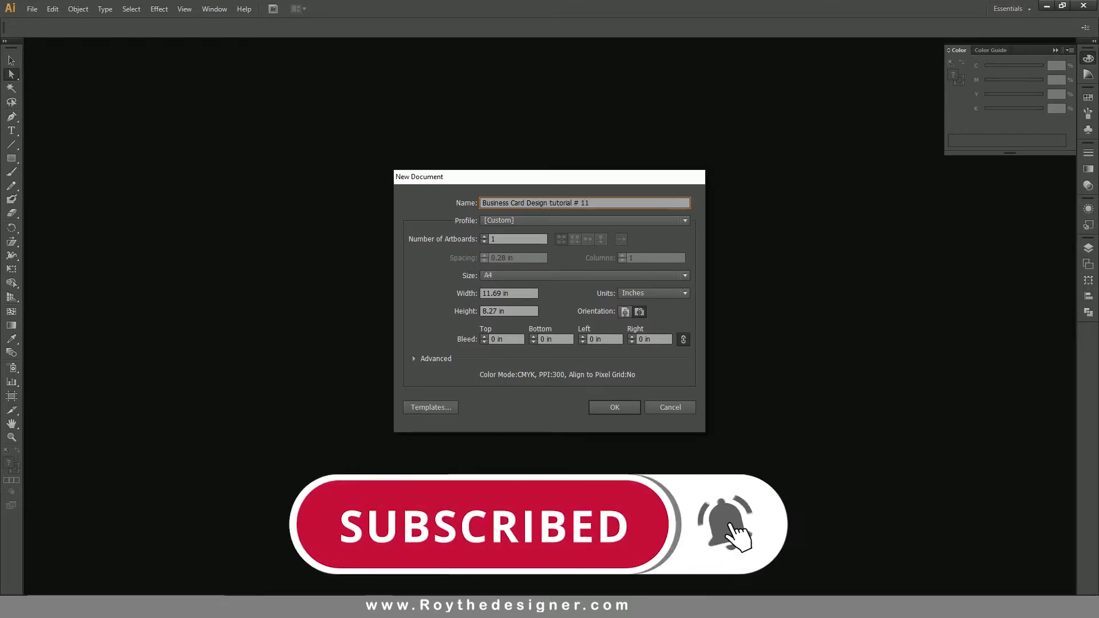
Step: Create the document and draw a rectangle exactly 3.5 in wide by 2 in high
click(618, 408)
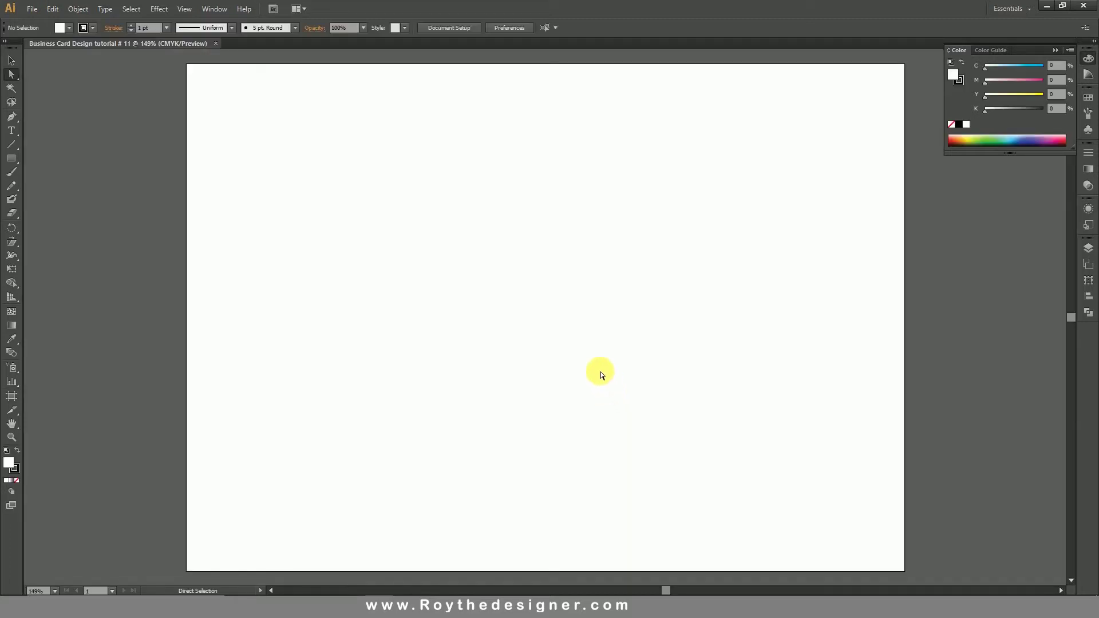
key(ctrl+0)
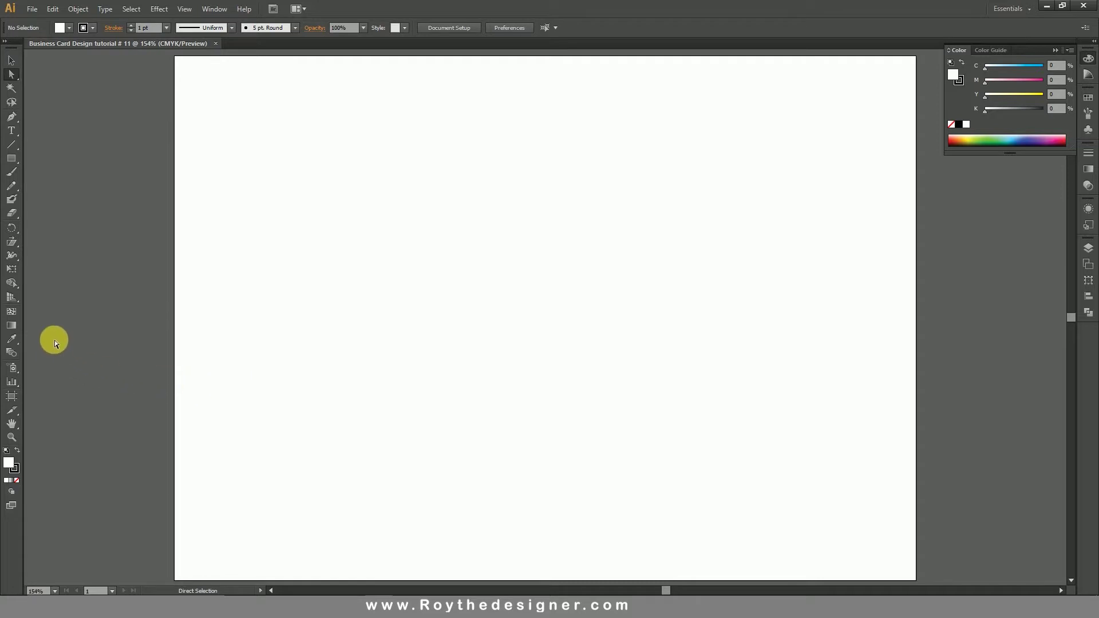
click(12, 160)
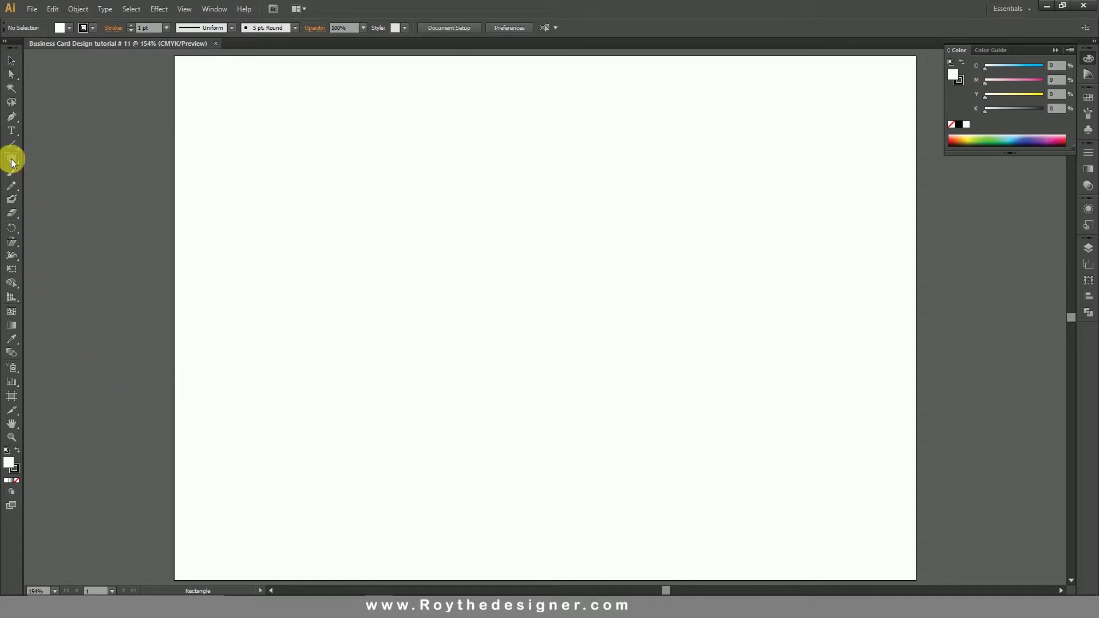
click(429, 229)
text(3.5)
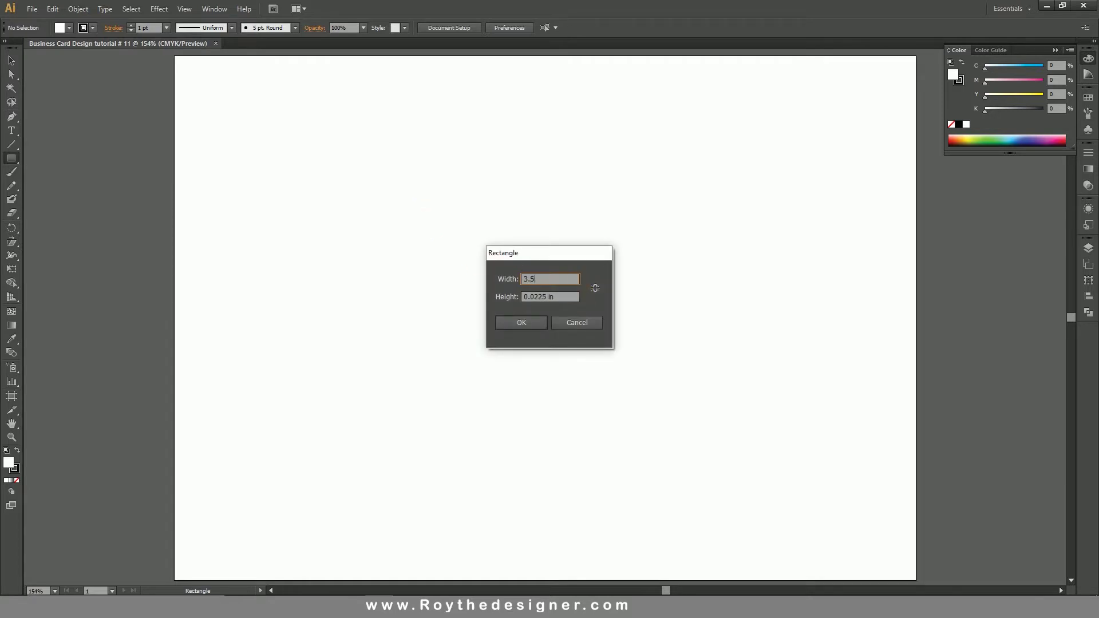
key(Tab)
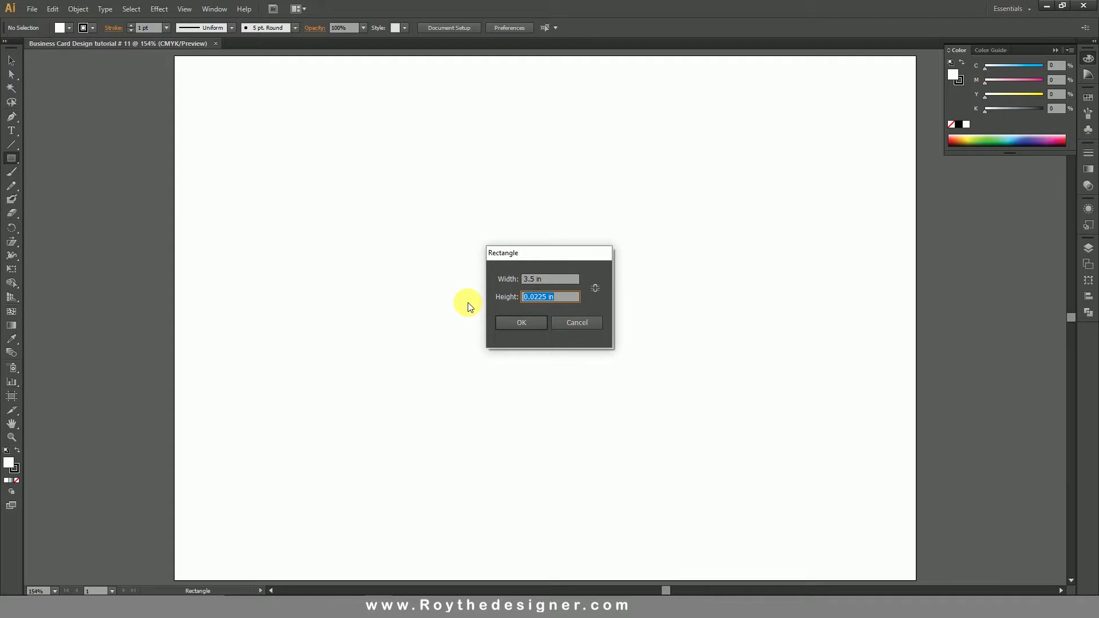
text(2)
key(Return)
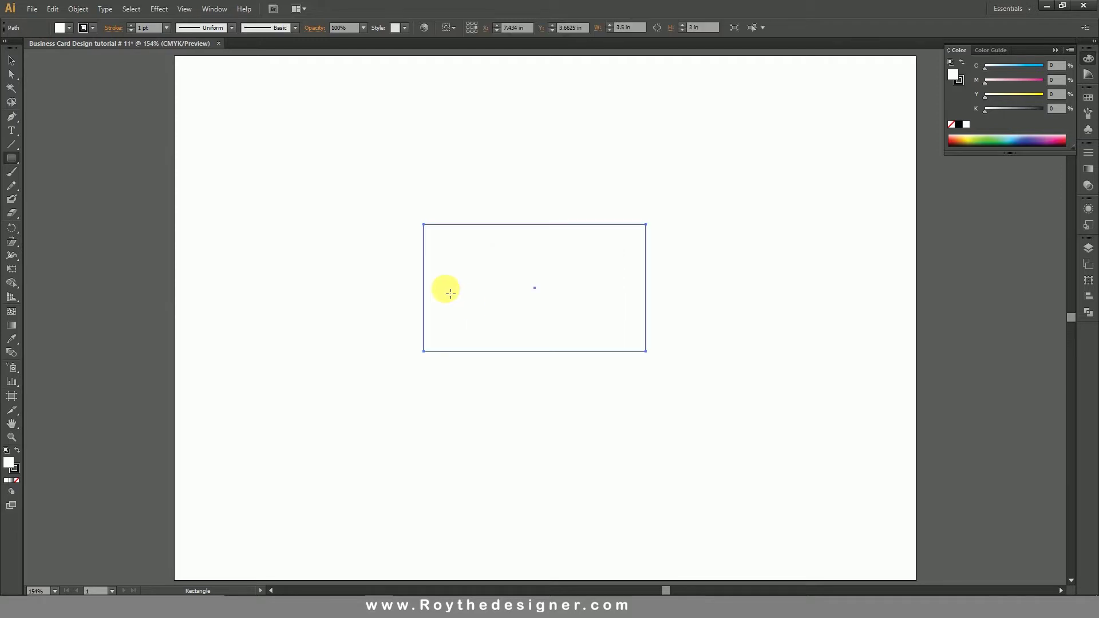
Step: Give the rectangle a solid black fill with no outline
click(12, 60)
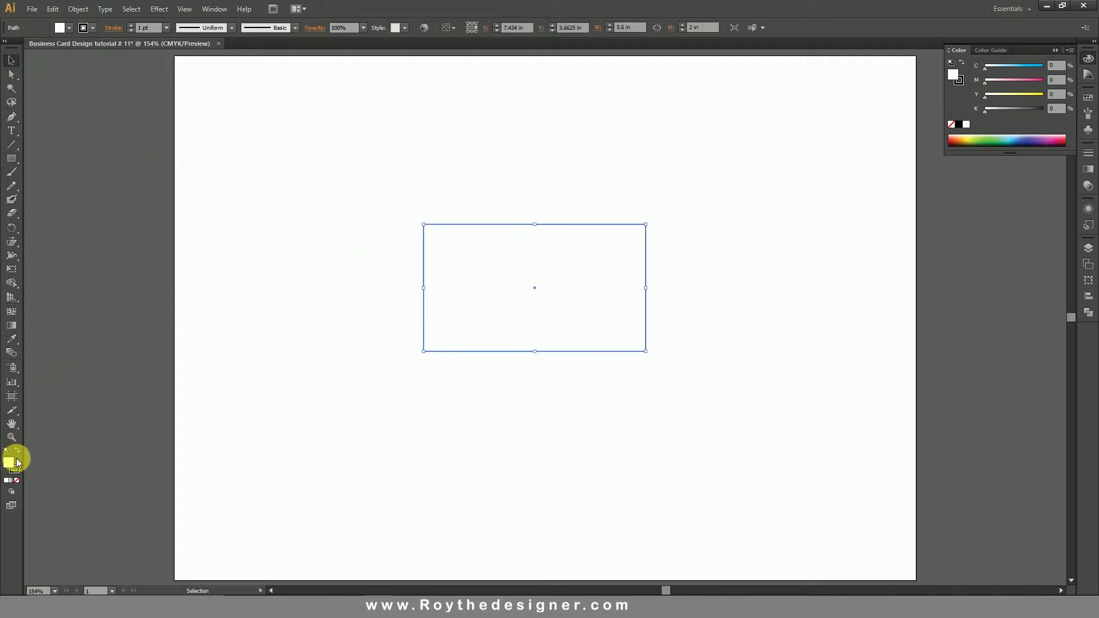
click(16, 480)
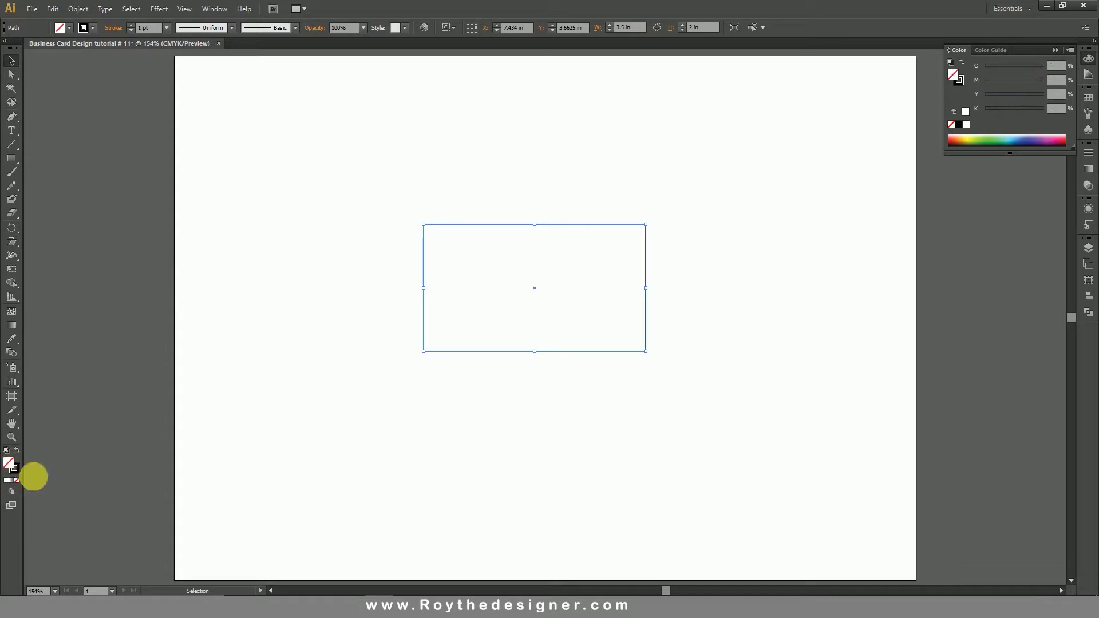
click(345, 221)
mouse_move(398, 207)
mouse_down()
mouse_move(678, 381)
mouse_move(645, 397)
mouse_up()
drag(444, 94, 495, 211)
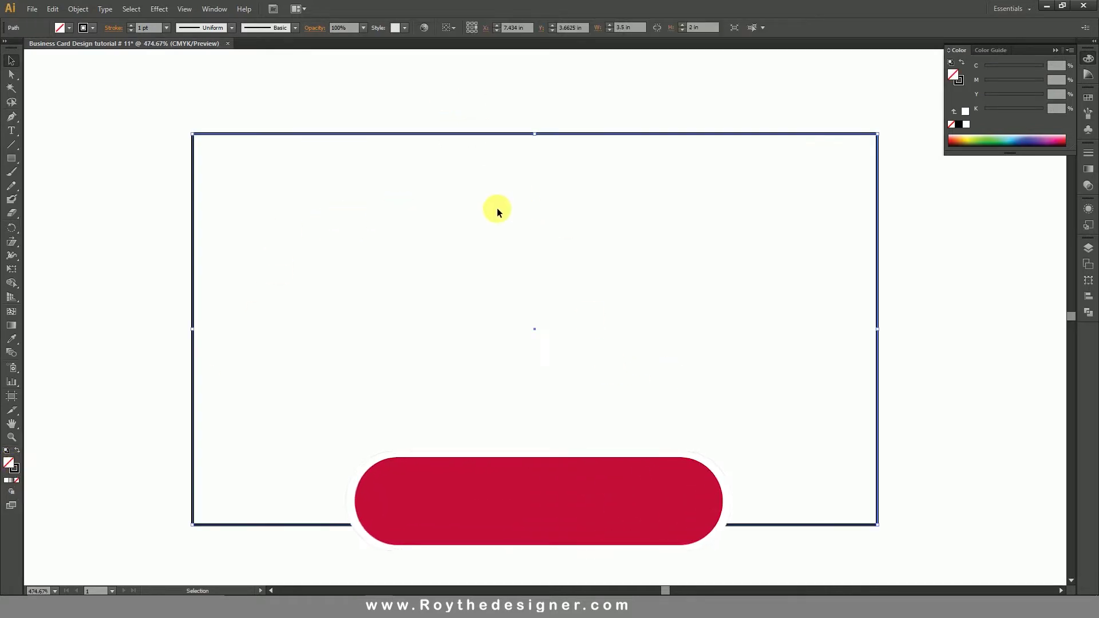
click(21, 453)
Step: Show rulers and drag a vertical guide to the card's centre
click(123, 317)
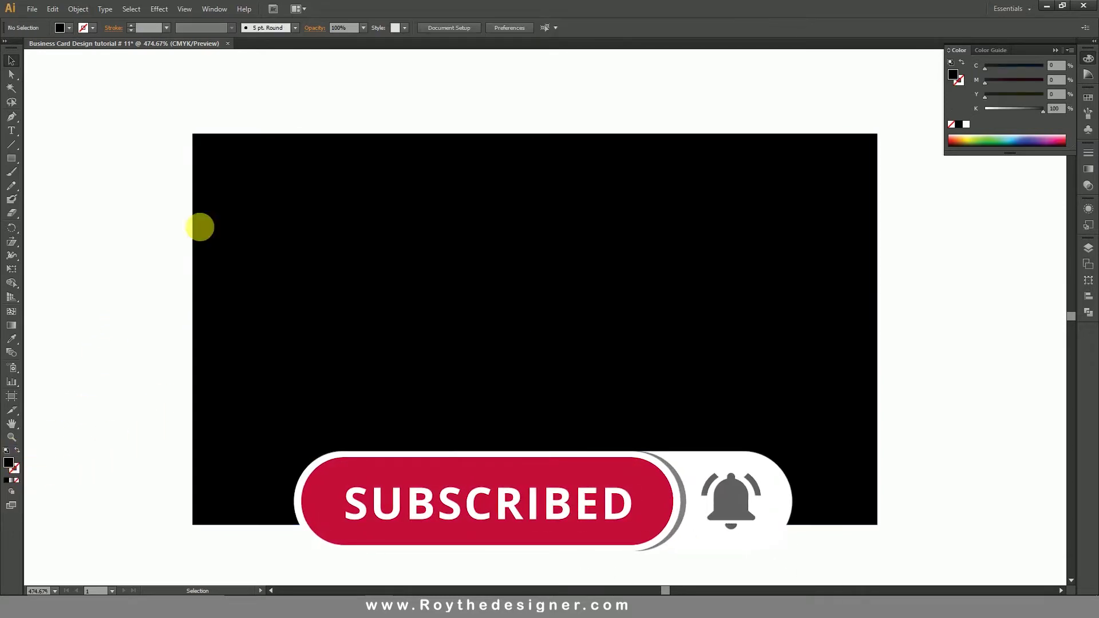
drag(353, 98, 408, 163)
click(185, 9)
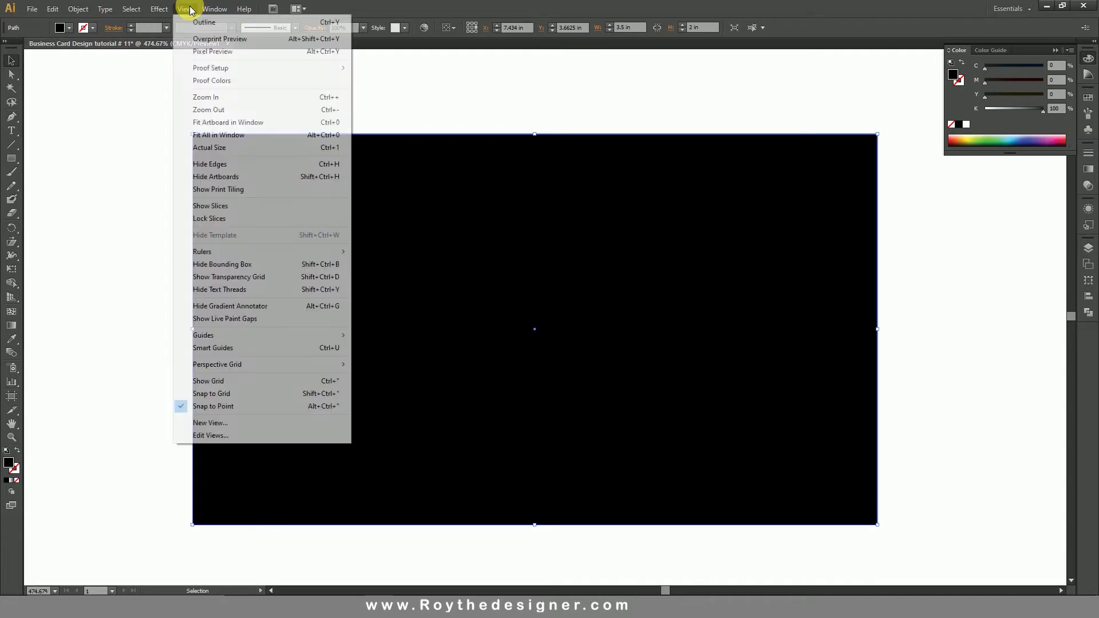
mouse_move(257, 252)
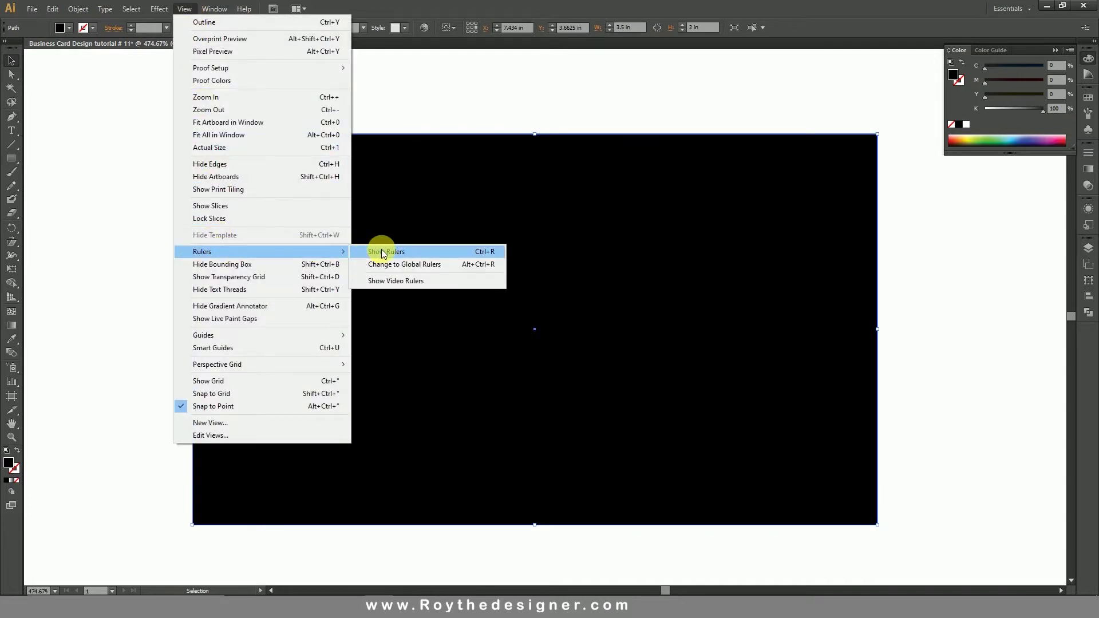
click(383, 254)
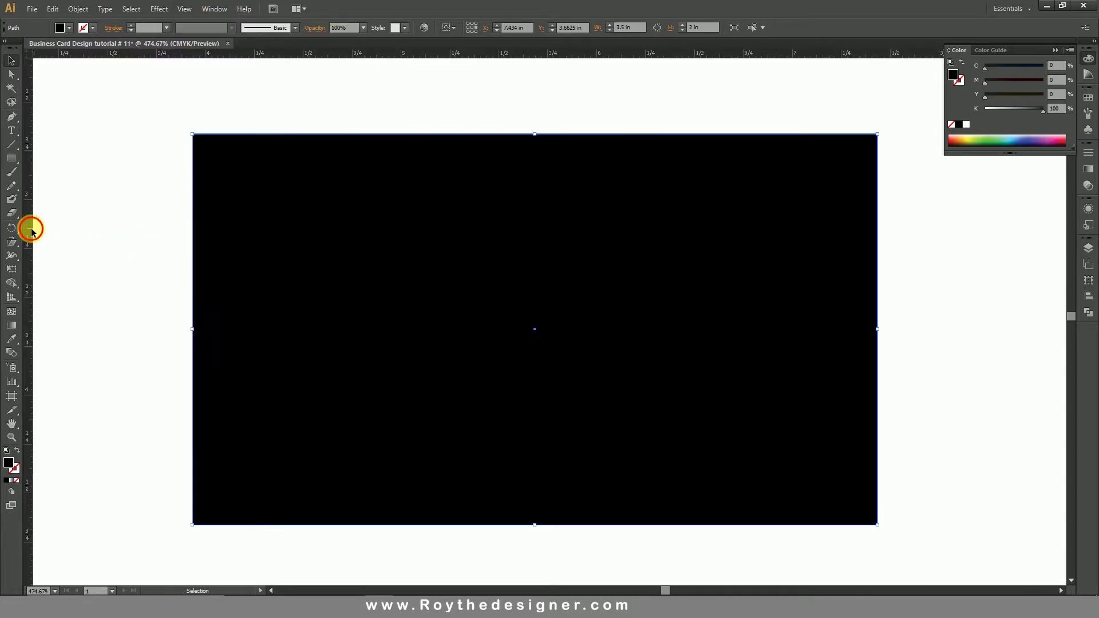
drag(32, 231, 534, 234)
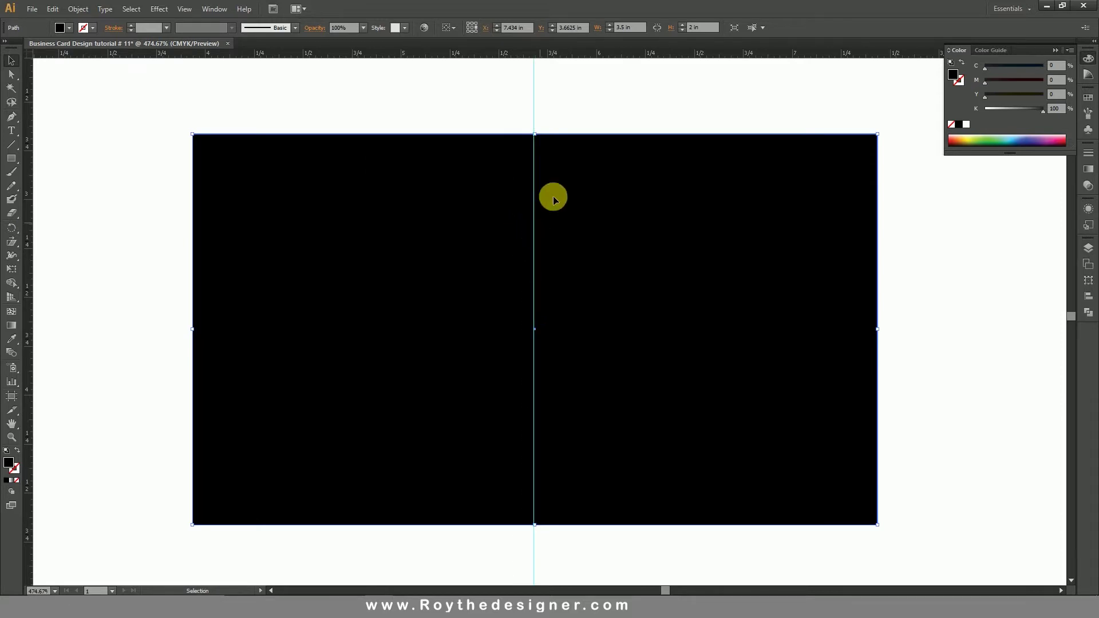
Step: Lock the black card rectangle in place
click(595, 106)
click(618, 176)
click(80, 8)
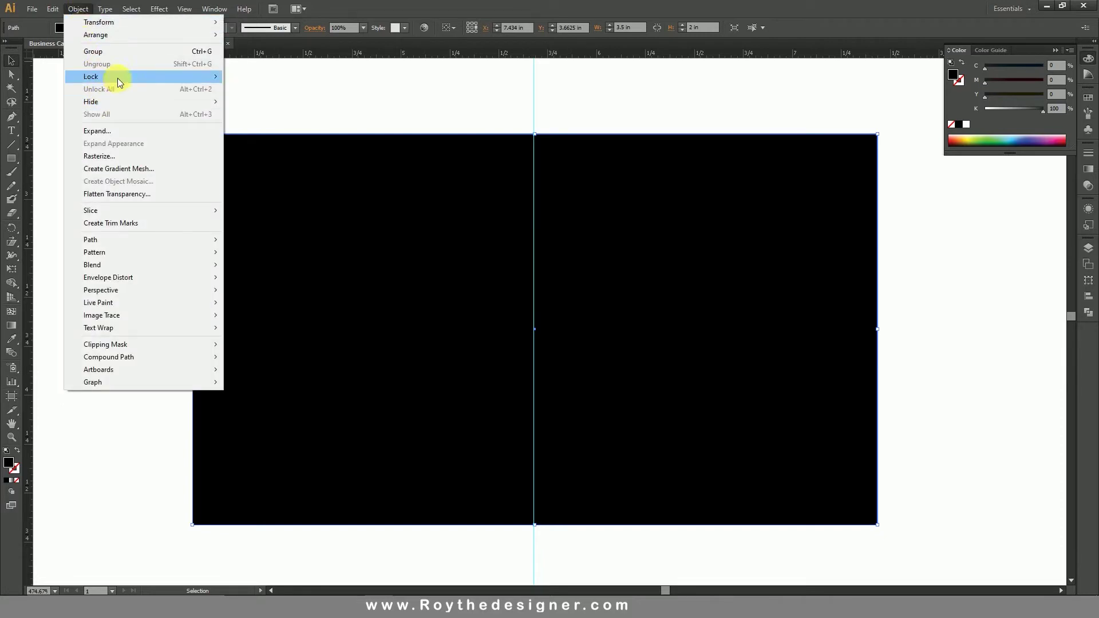
mouse_move(103, 76)
click(260, 76)
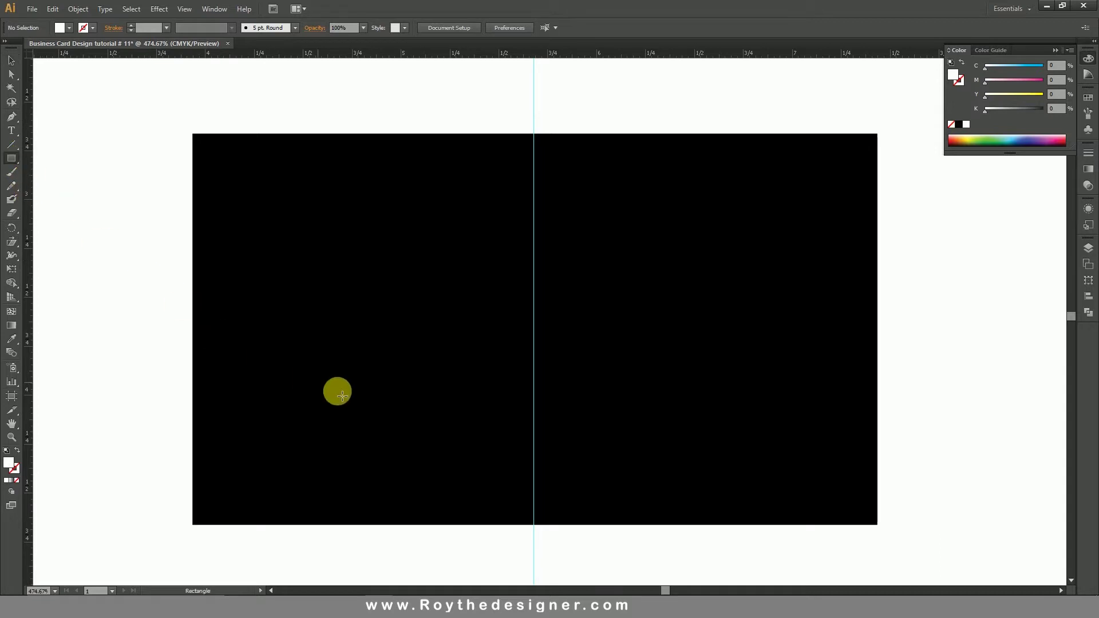
Step: Draw a white bar across the lower card and centre it on the guide
drag(387, 399, 700, 426)
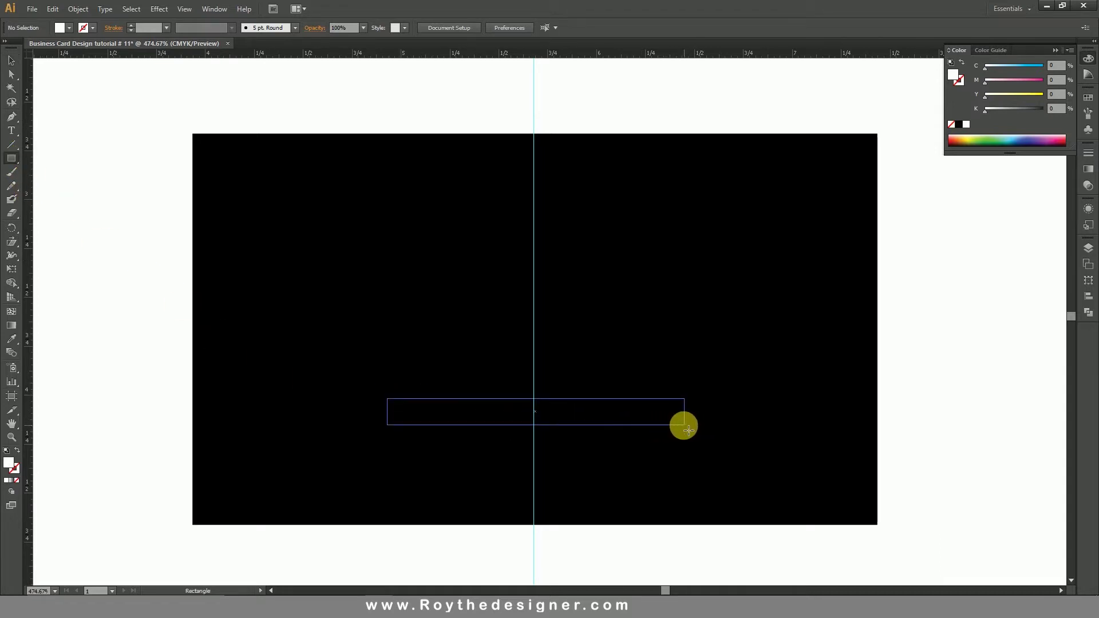
drag(707, 426, 707, 430)
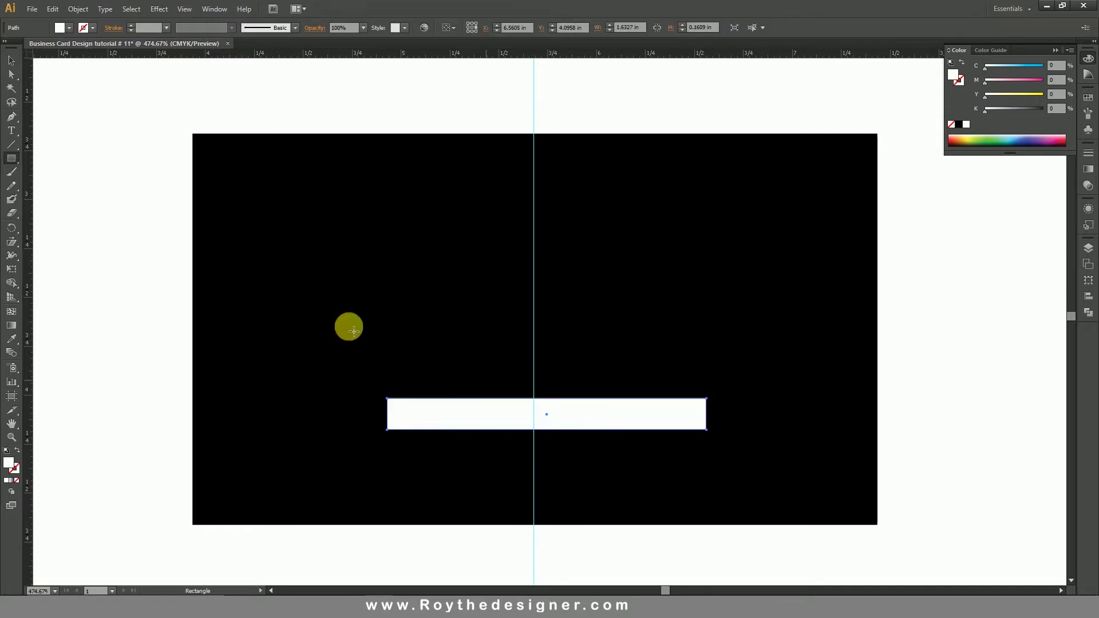
click(12, 60)
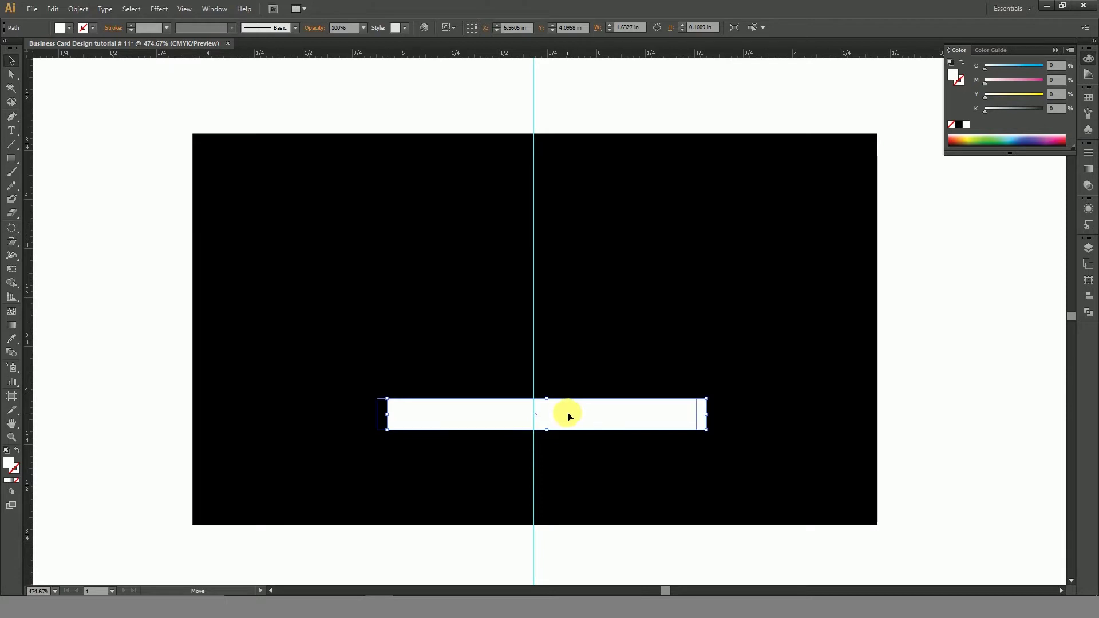
mouse_move(566, 416)
mouse_down()
mouse_move(565, 405)
mouse_move(566, 438)
mouse_up()
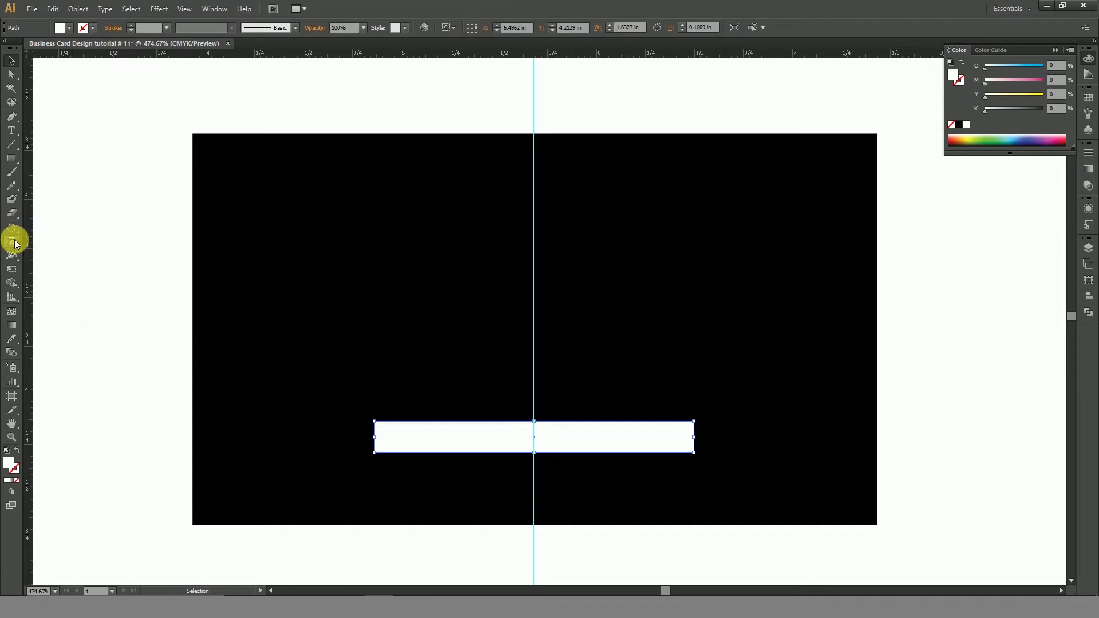
Step: Shear the white bar horizontally into a slanted parallelogram
drag(14, 243, 66, 257)
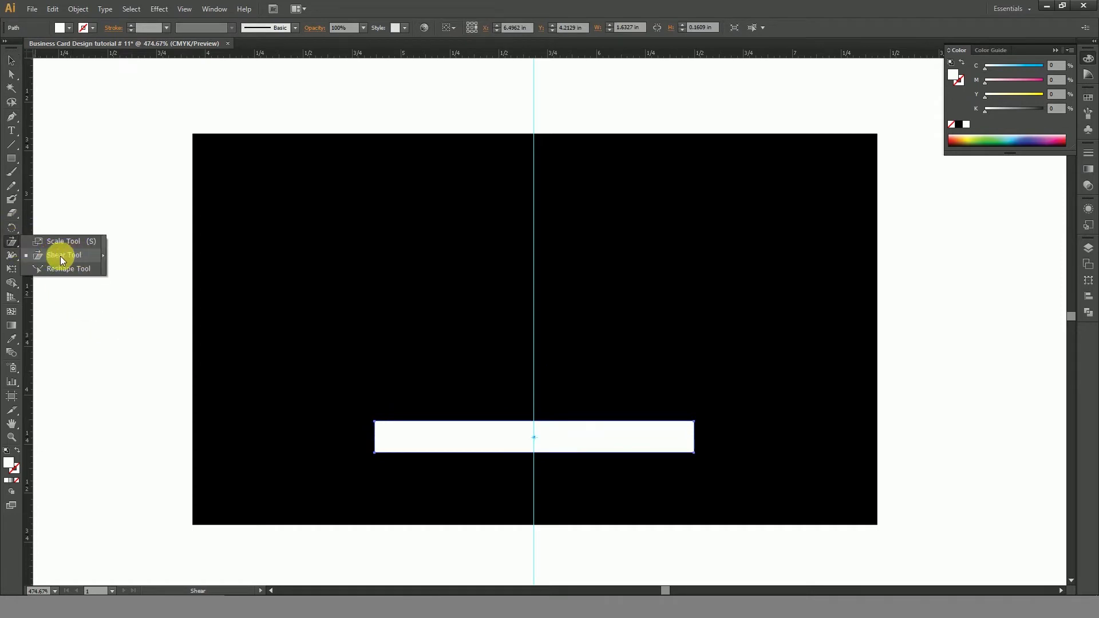
click(63, 260)
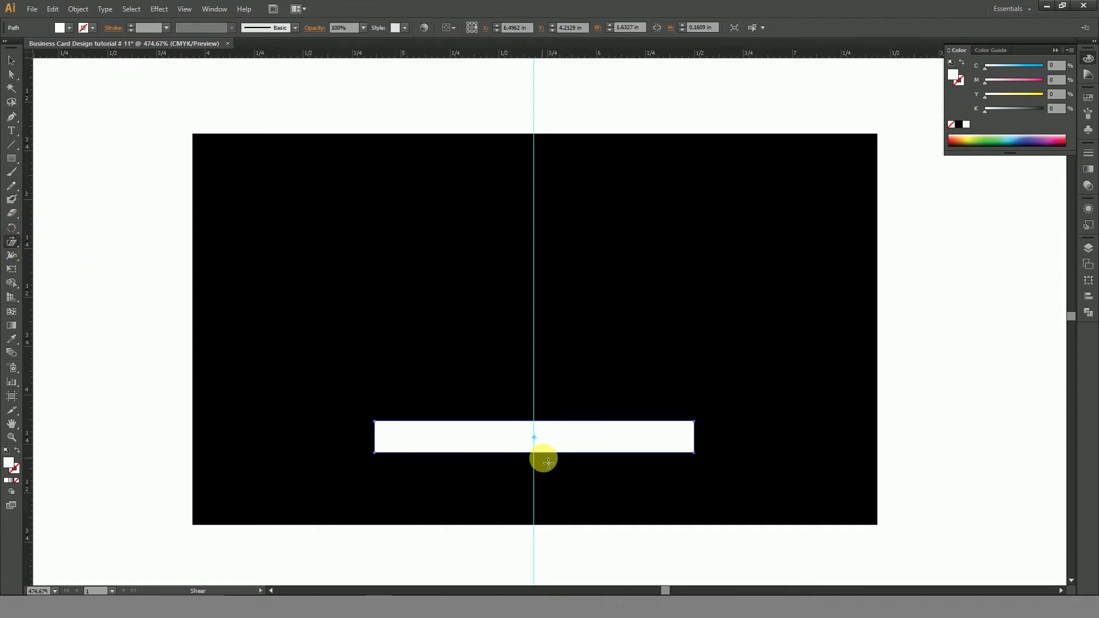
drag(548, 462, 563, 457)
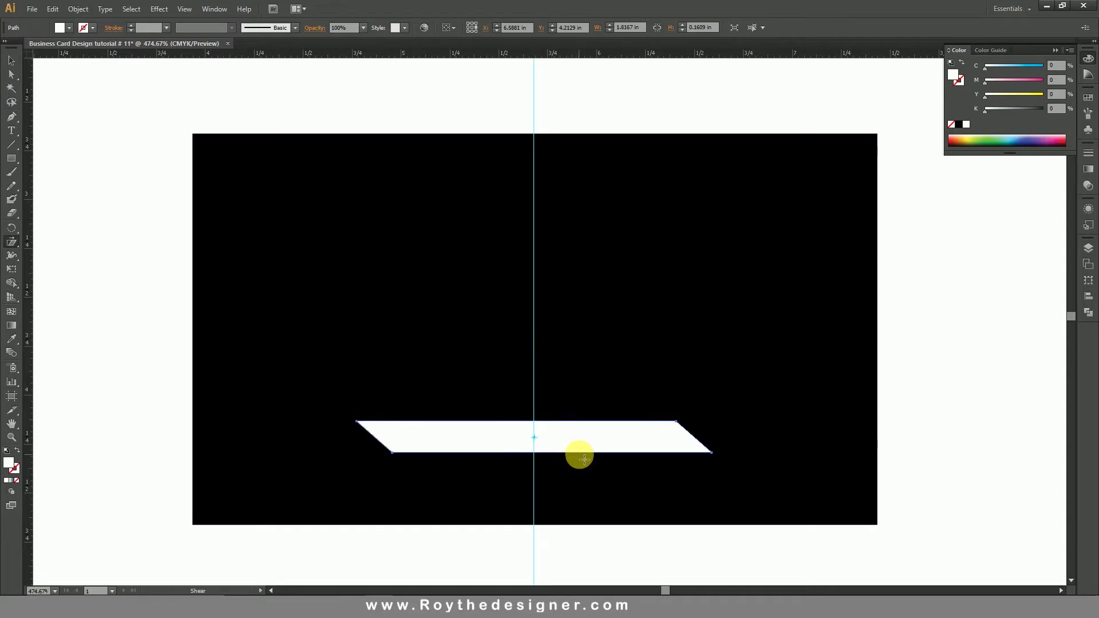
click(12, 60)
click(249, 229)
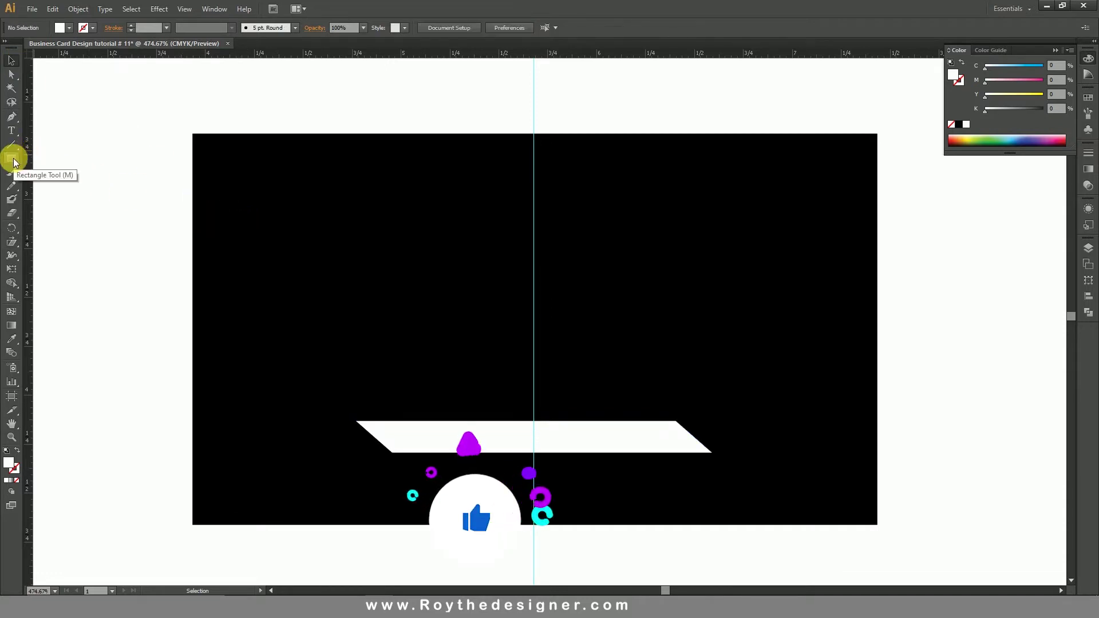
Step: Draw a triangle on the card and tint it light grey (K 29)
drag(13, 159, 55, 188)
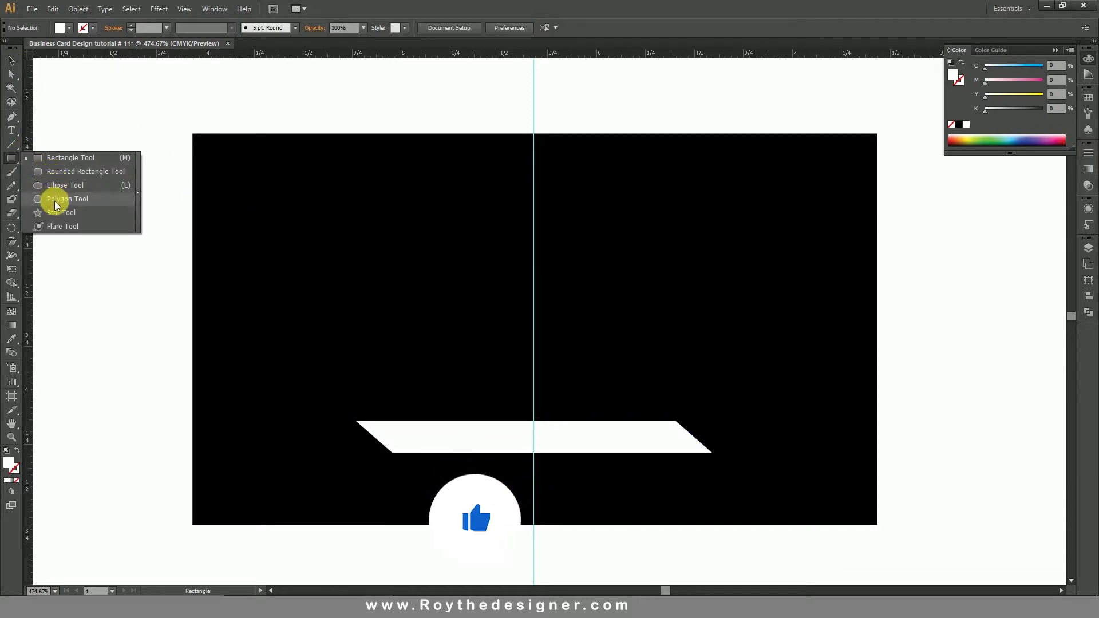
drag(68, 203, 63, 201)
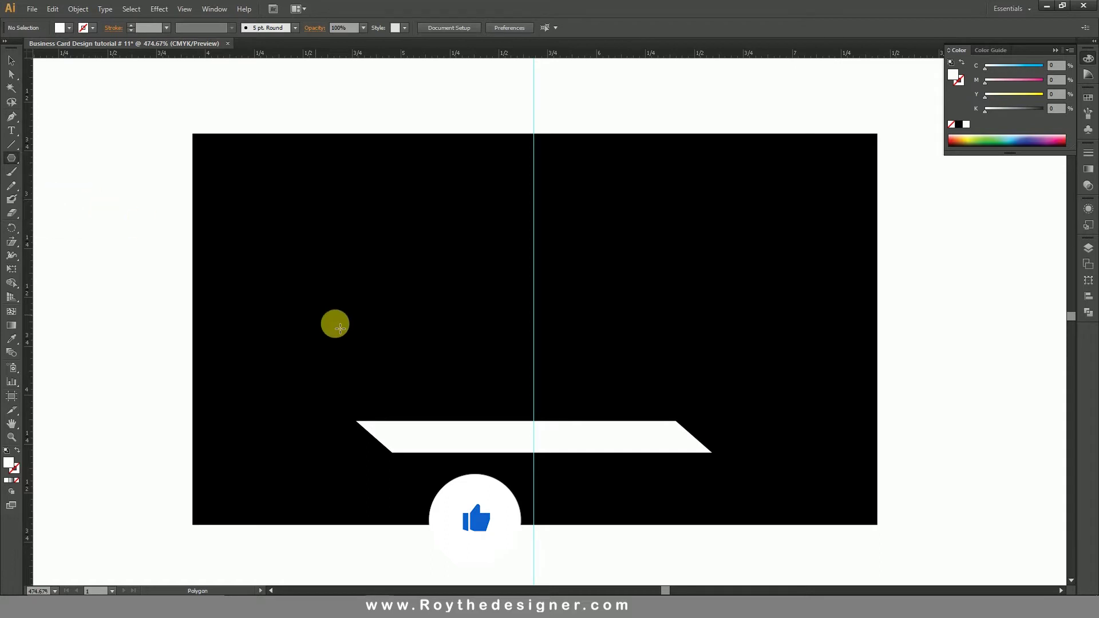
mouse_move(381, 308)
mouse_down()
mouse_move(482, 335)
mouse_move(467, 347)
mouse_up()
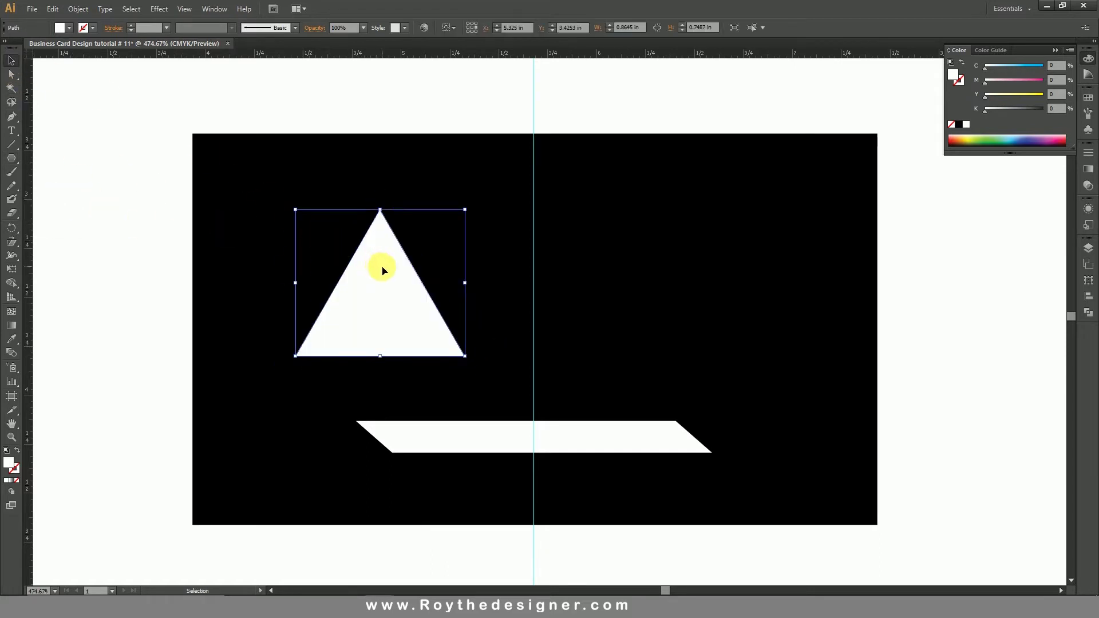
drag(381, 266, 378, 280)
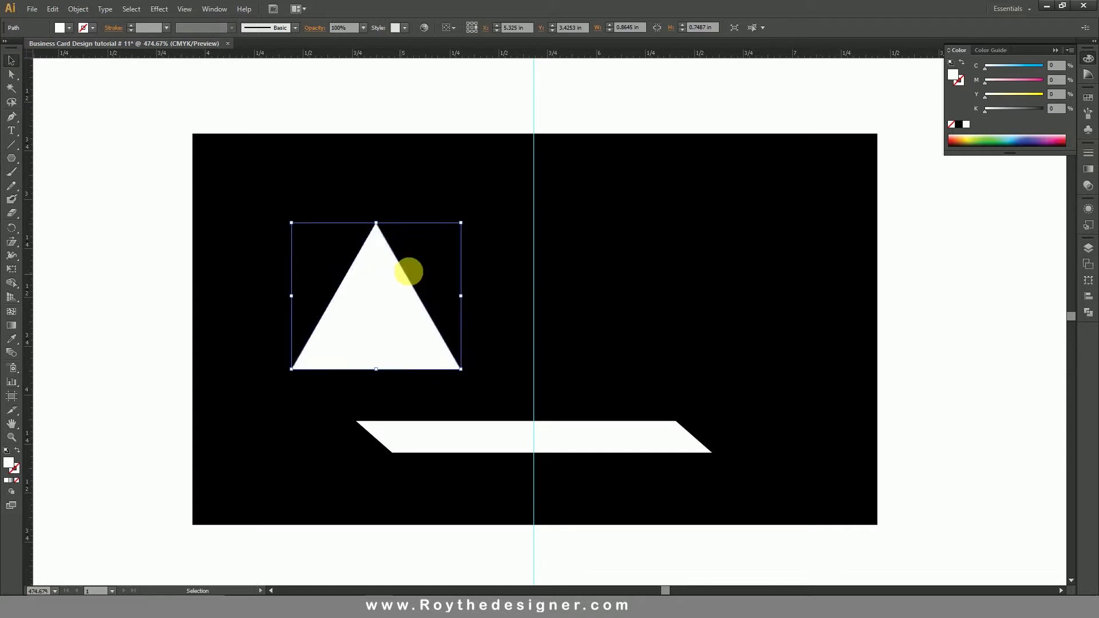
click(1003, 112)
click(515, 302)
Step: Move the grey triangle to the bar's left end, shrink it and flatten it
drag(240, 210, 677, 514)
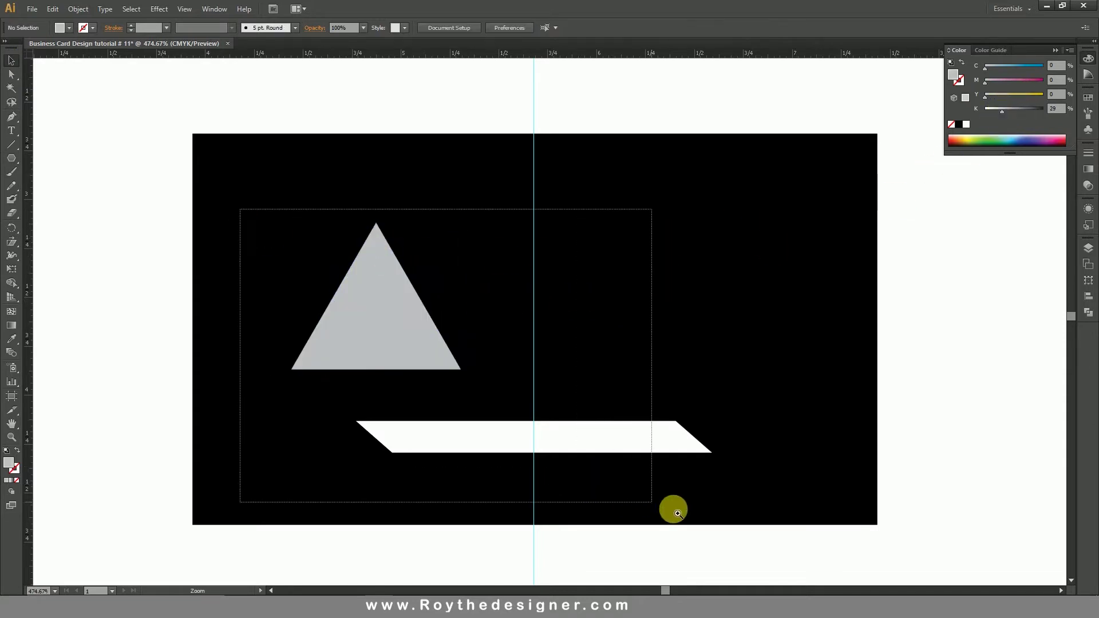
drag(420, 206, 370, 366)
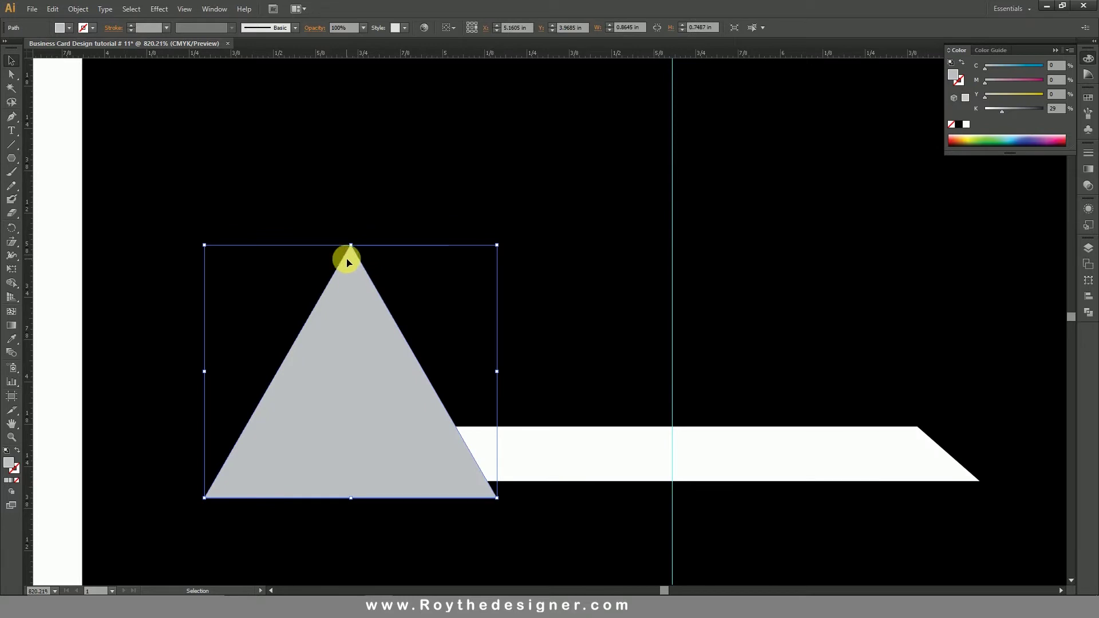
mouse_move(351, 498)
mouse_down()
mouse_move(383, 356)
mouse_move(353, 396)
mouse_move(385, 465)
mouse_up()
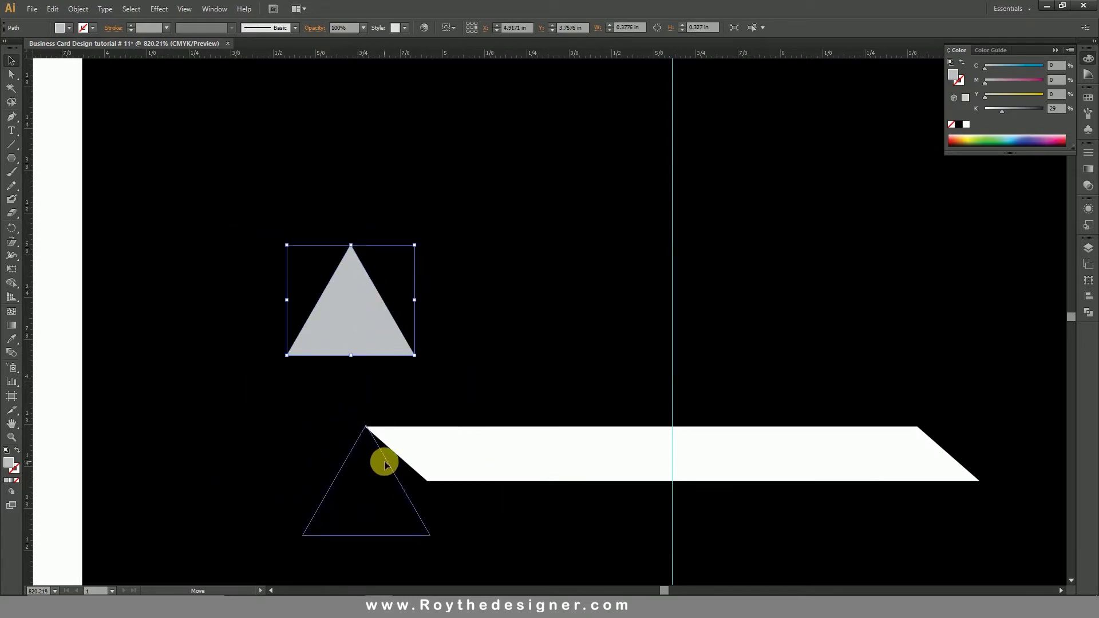
drag(384, 465, 384, 465)
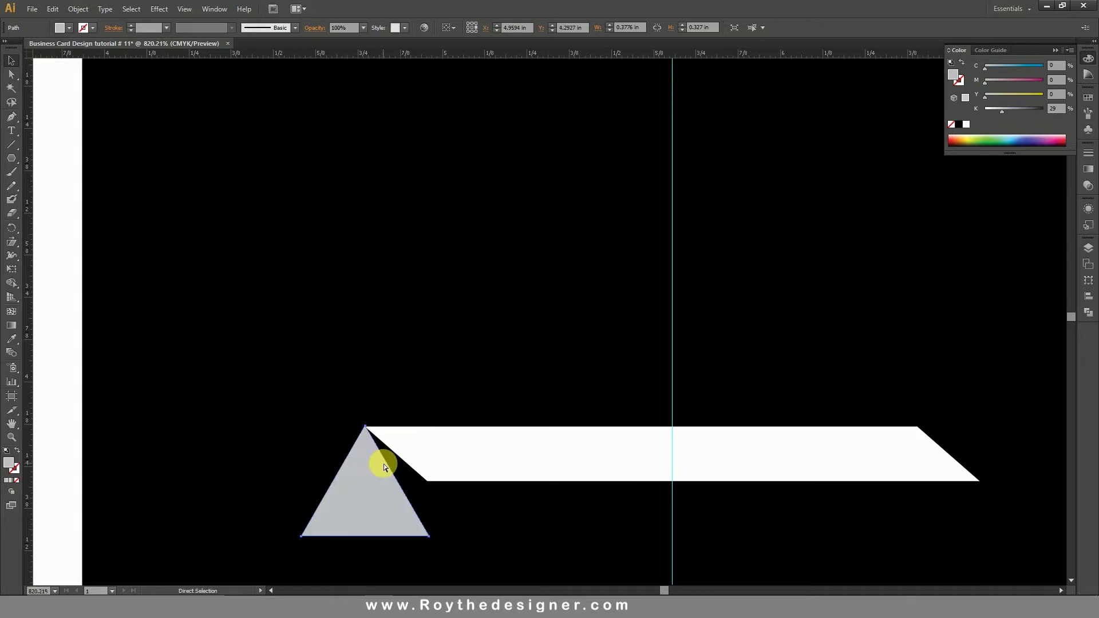
key(ctrl)
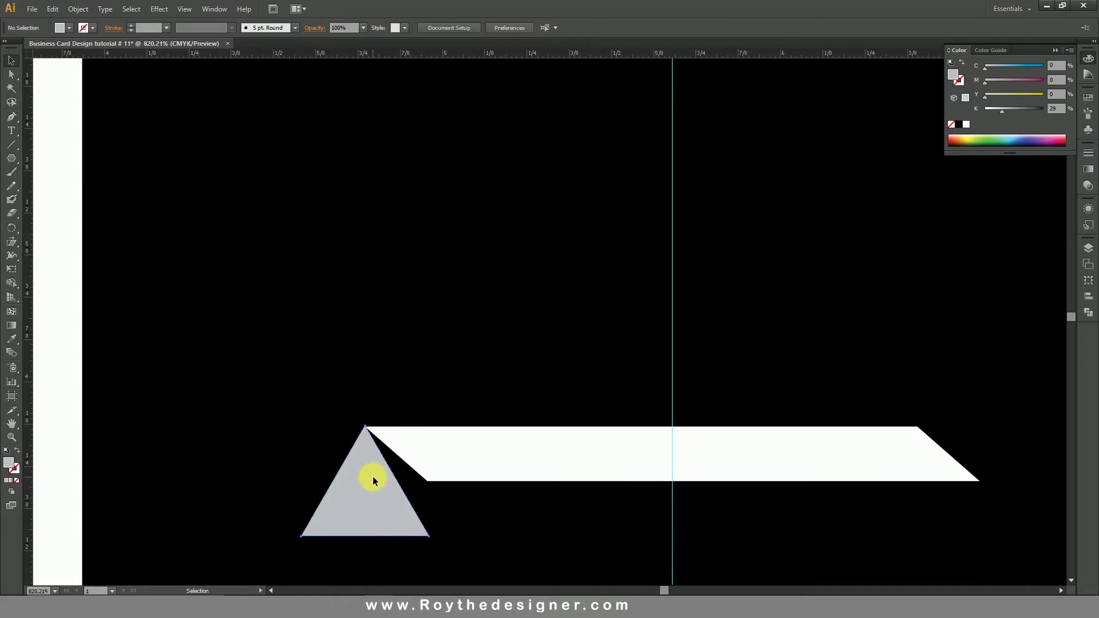
drag(376, 529, 378, 466)
Step: Make the triangle symmetric and snap its apex to the bar's left corner
key(z)
drag(285, 392, 518, 527)
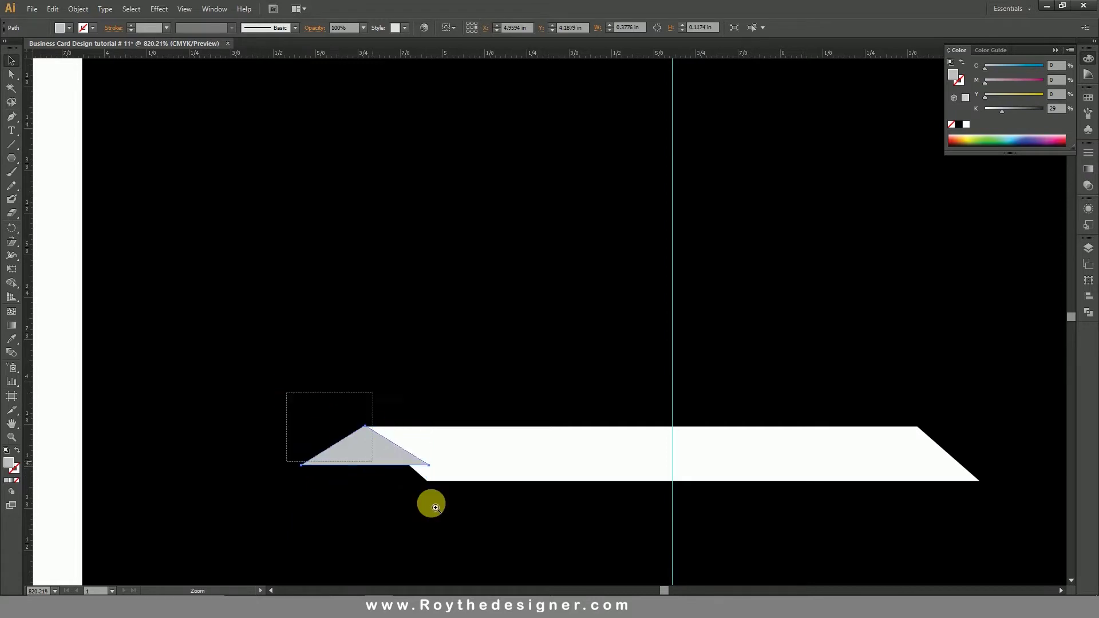
key(v)
drag(694, 274, 677, 270)
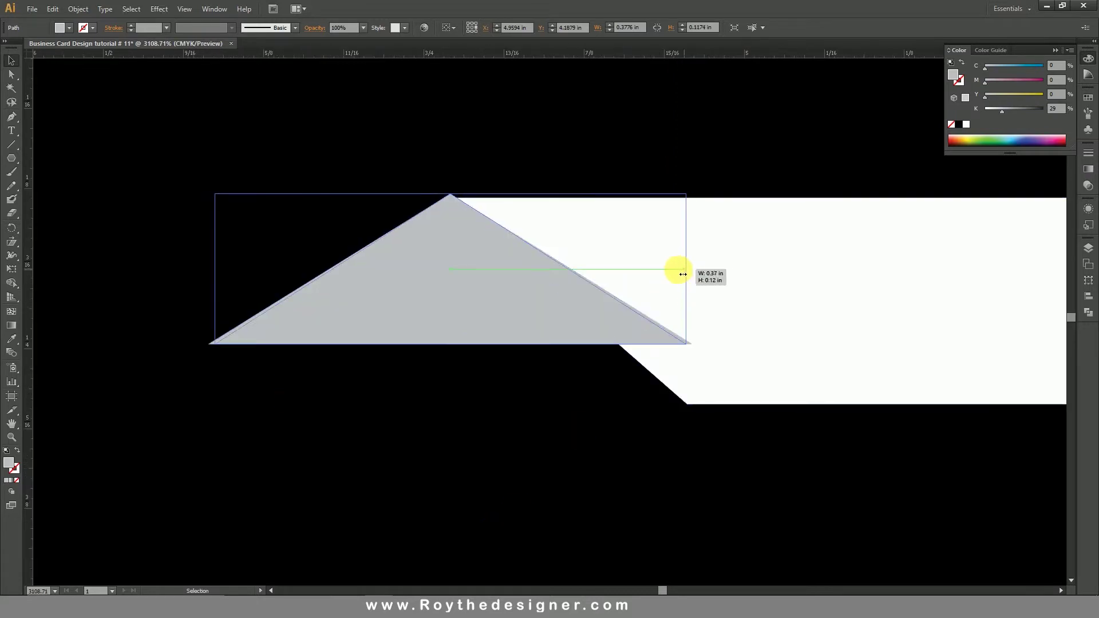
mouse_move(438, 250)
mouse_down()
mouse_move(438, 281)
mouse_move(445, 231)
mouse_up()
click(483, 142)
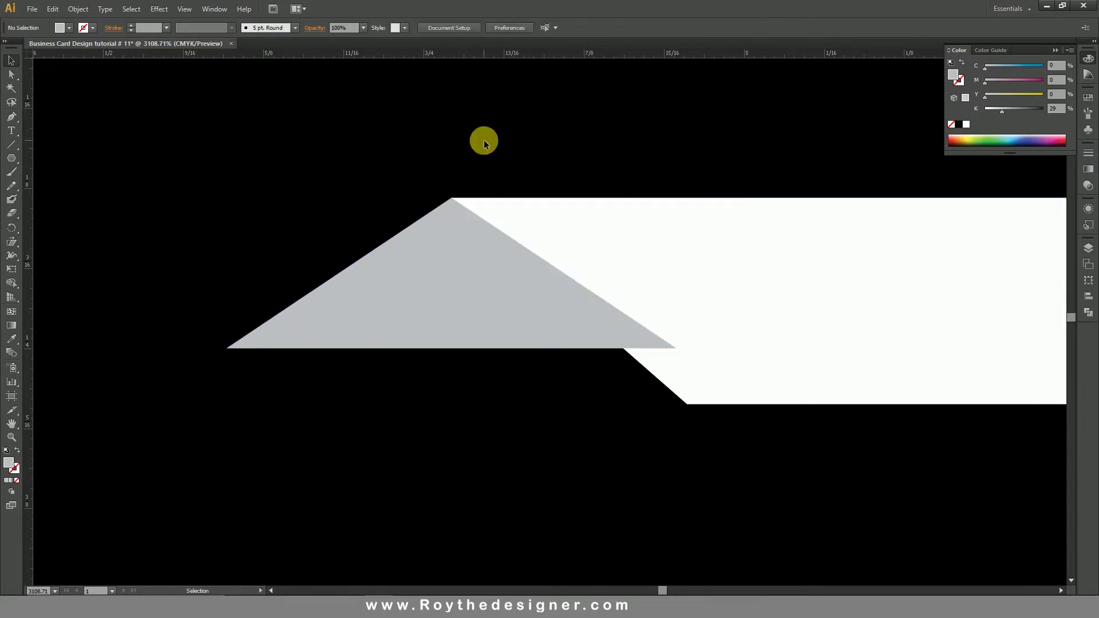
drag(714, 162, 799, 254)
Step: Bring the white bar to the front, above the grey triangle
right_click(801, 251)
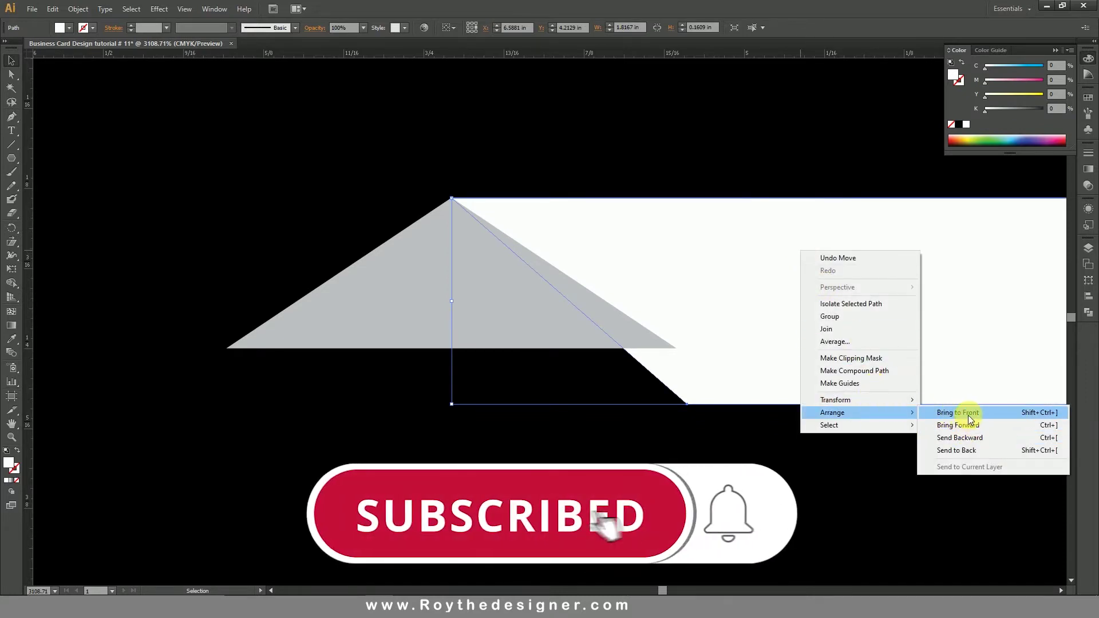
click(968, 415)
click(612, 123)
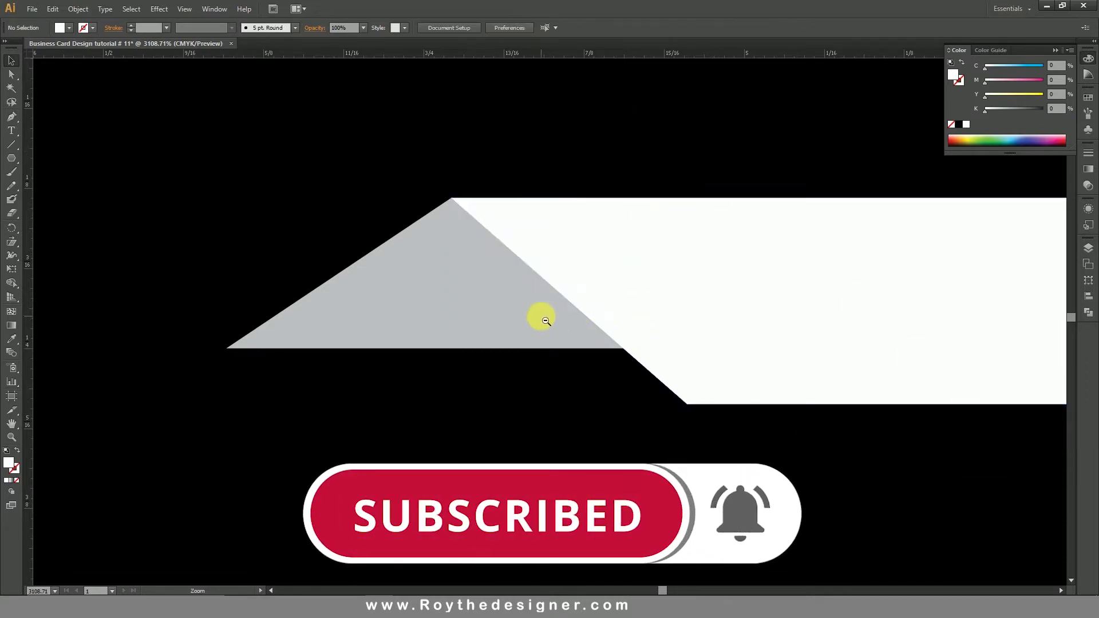
scroll(680, 354, down, 1)
scroll(709, 351, down, 2)
scroll(739, 353, down, 1)
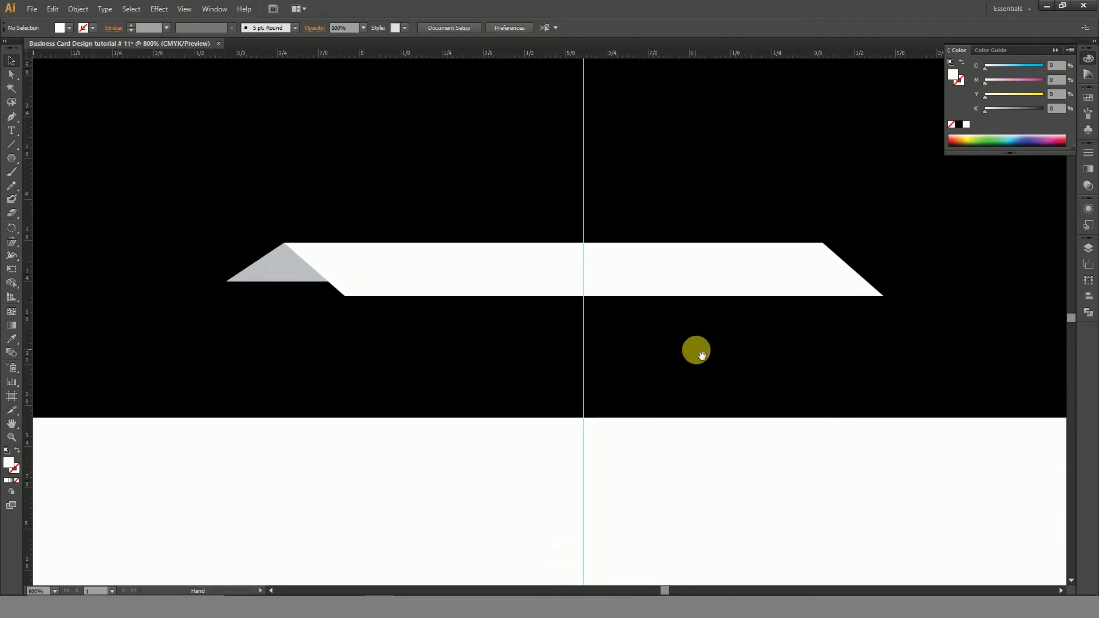
scroll(637, 354, down, 1)
drag(637, 354, 555, 354)
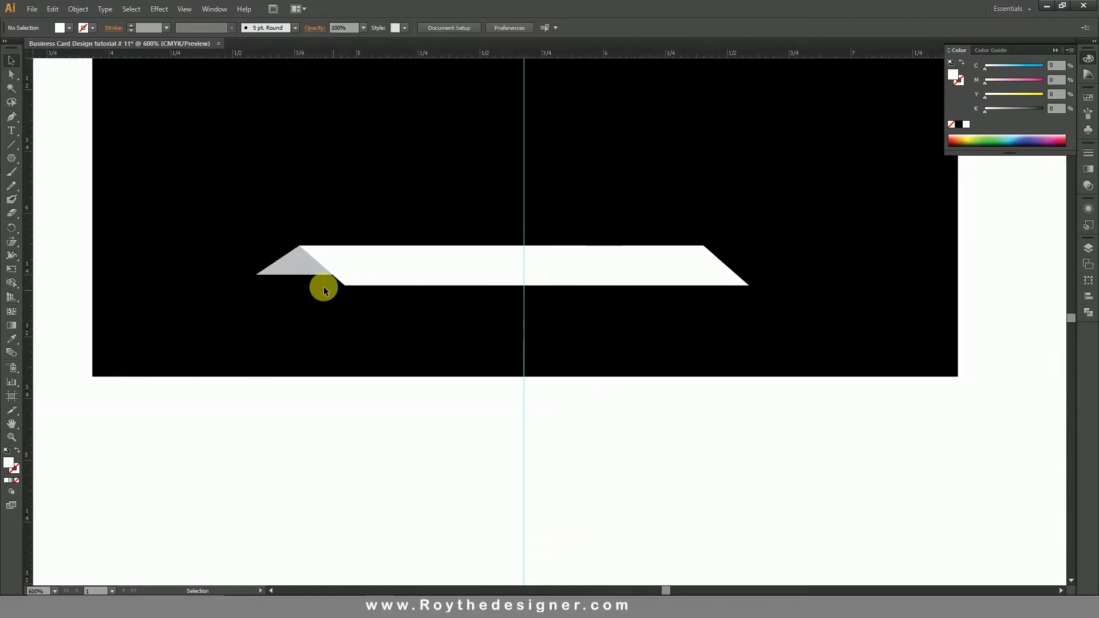
Step: Copy the grey triangle and paste the copy in front
drag(206, 159, 266, 289)
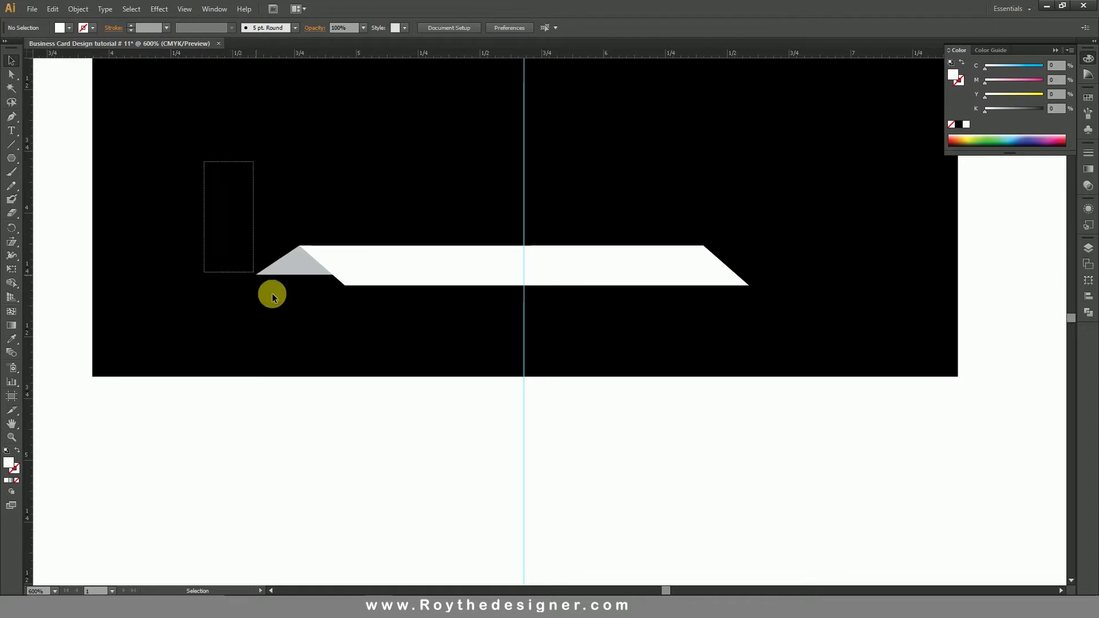
click(57, 9)
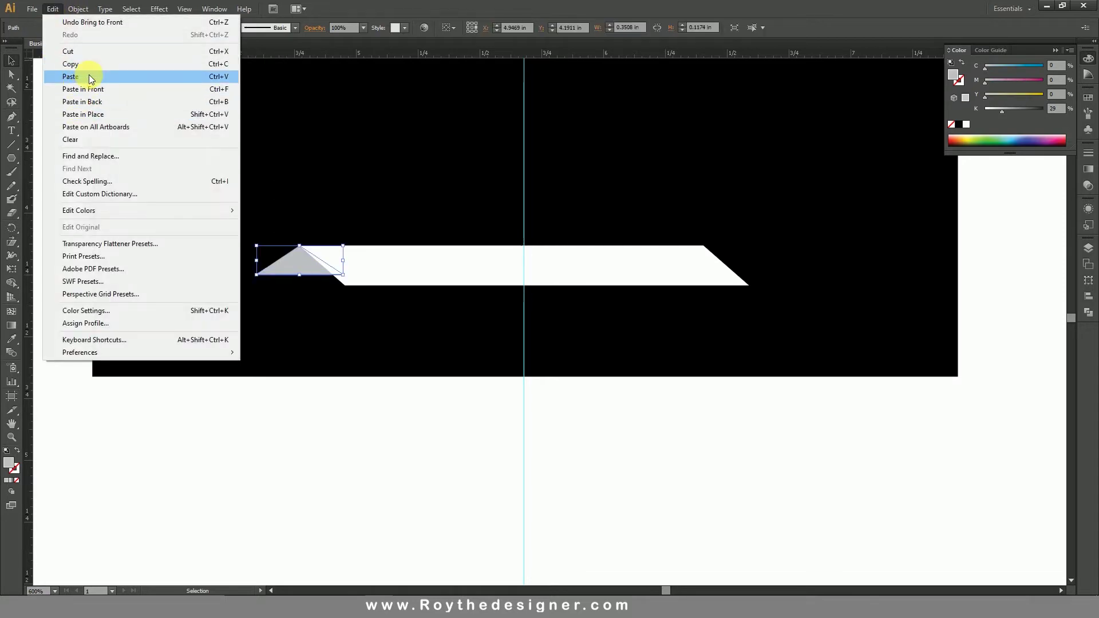
click(91, 68)
click(52, 9)
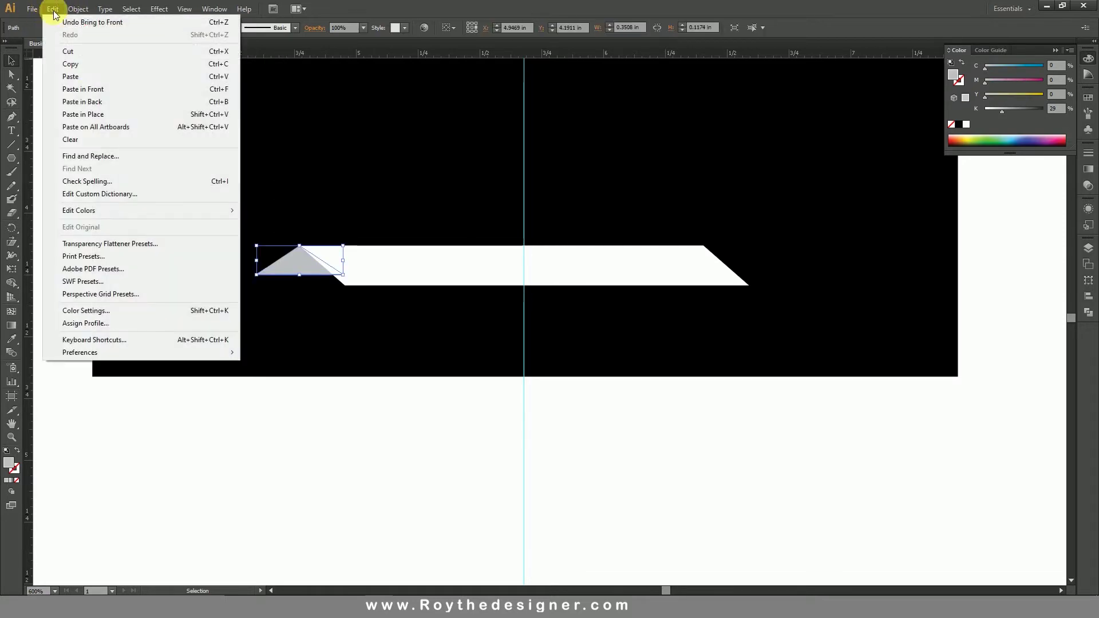
click(90, 89)
Step: Move the triangle copy to the bar's right end, rotated 180° against its corner
drag(289, 262, 771, 274)
scroll(864, 358, up, 3)
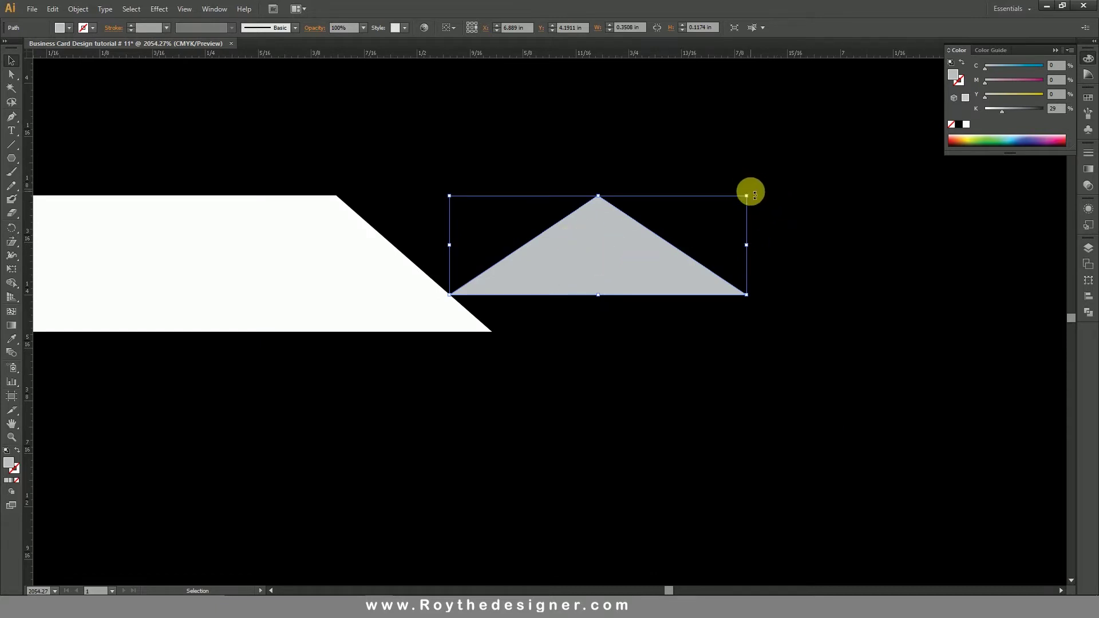
drag(754, 196, 462, 242)
mouse_move(613, 228)
mouse_down()
mouse_move(527, 275)
mouse_move(502, 266)
mouse_up()
click(535, 376)
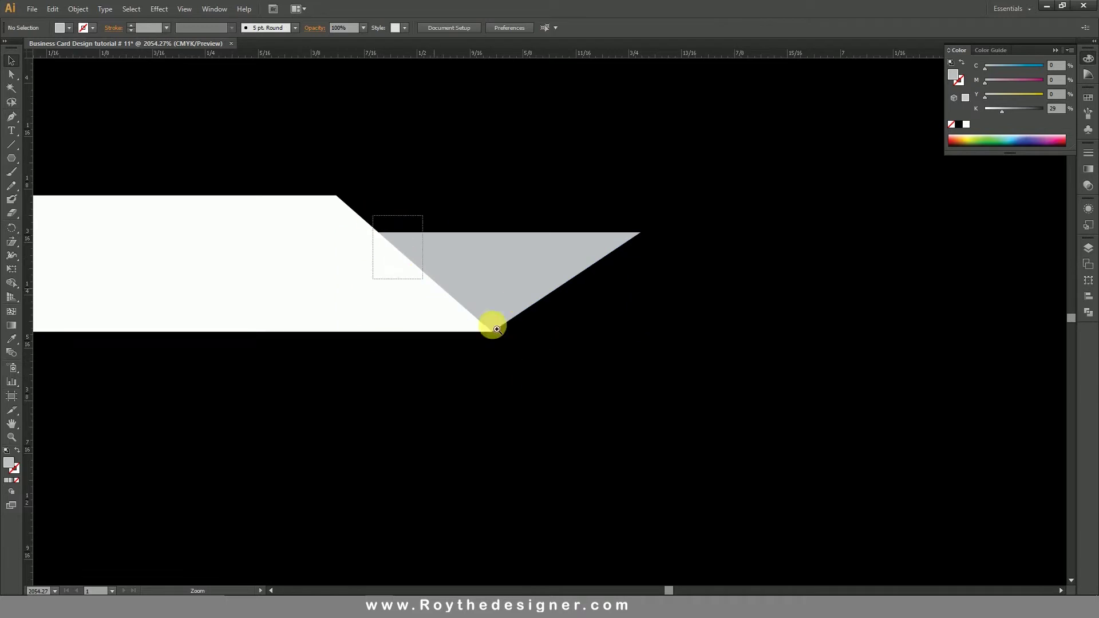
scroll(491, 323, up, 3)
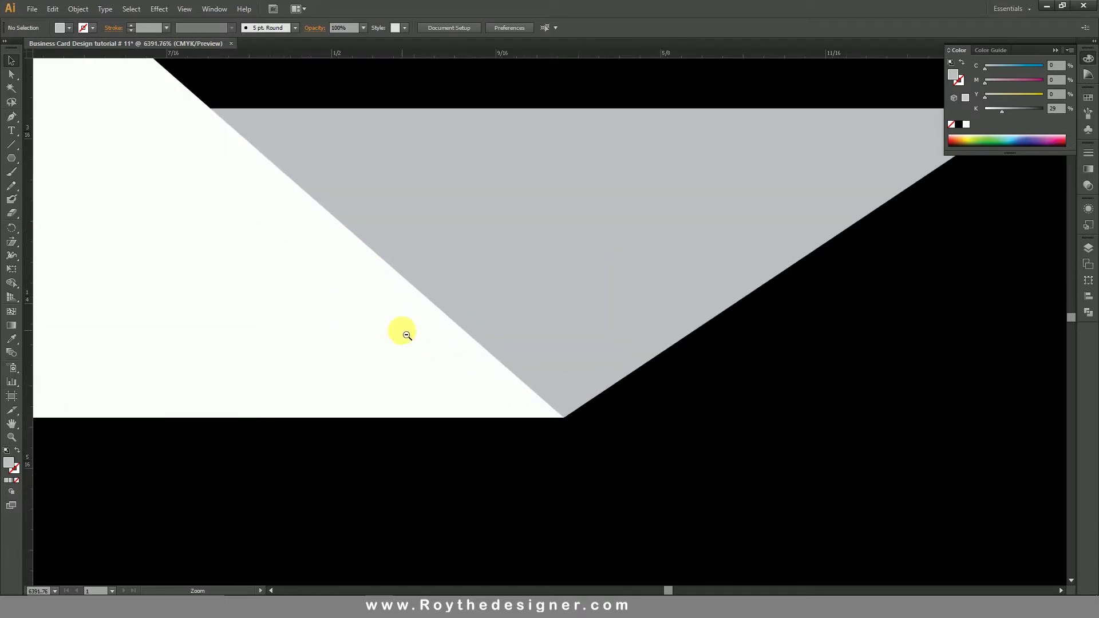
scroll(487, 326, down, 2)
scroll(544, 324, down, 2)
drag(498, 328, 429, 317)
scroll(559, 326, down, 1)
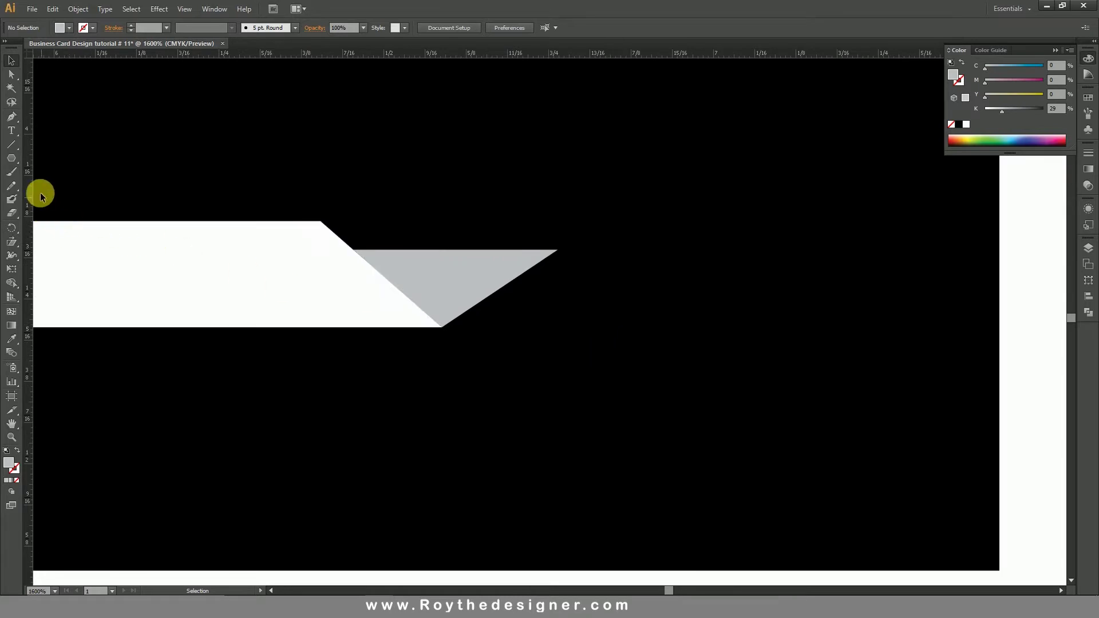
drag(11, 158, 57, 161)
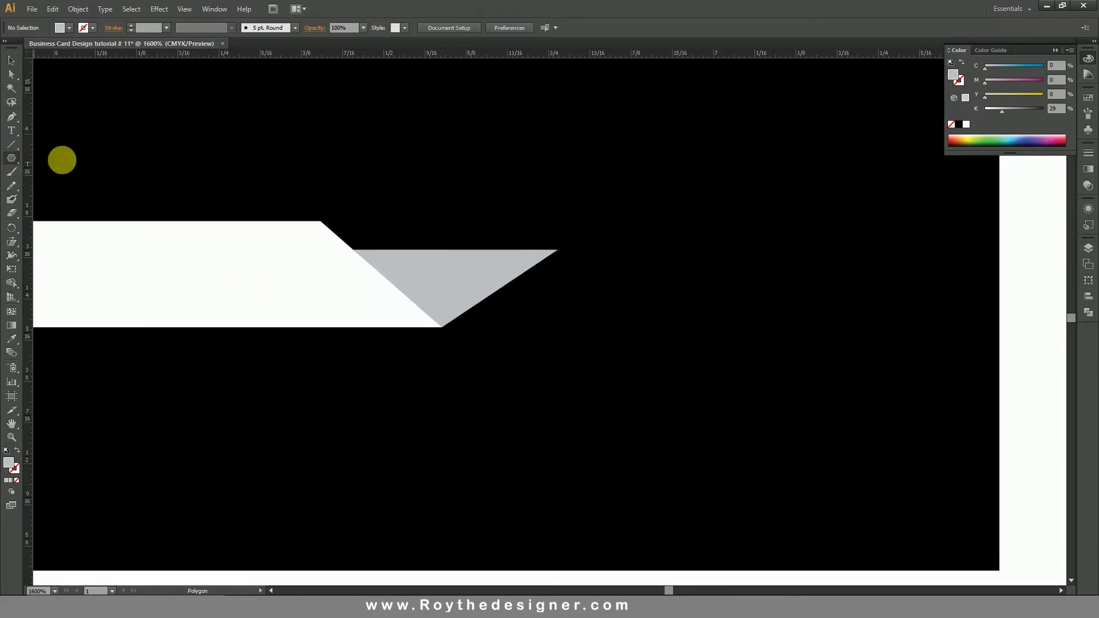
Step: Add a thin white line from the right triangle out to the card's edge
drag(544, 250, 1002, 262)
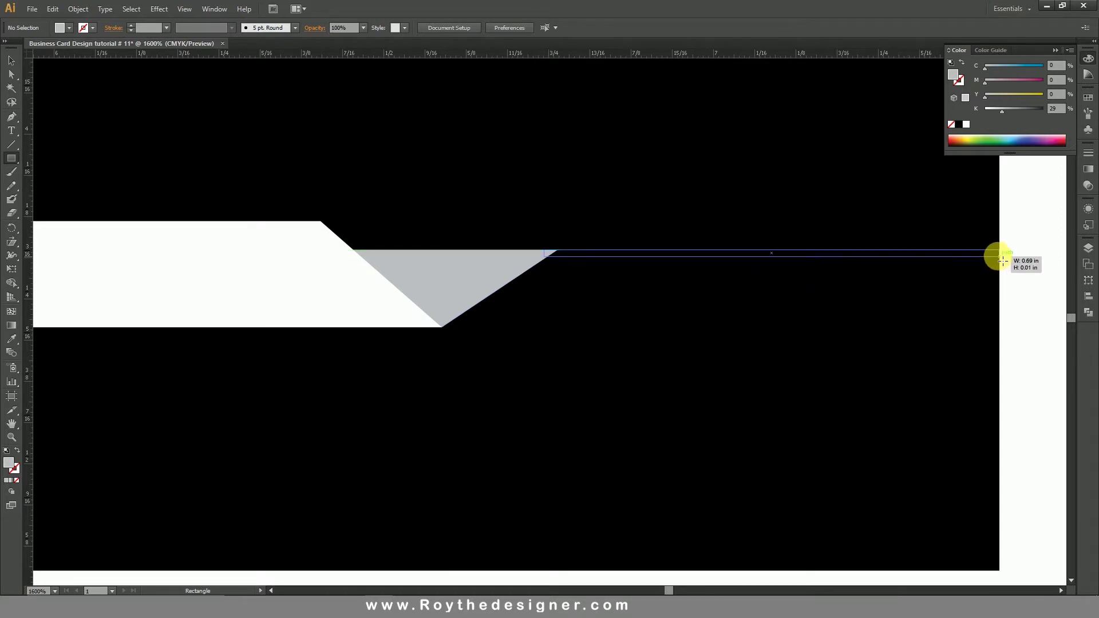
drag(1002, 262, 1002, 262)
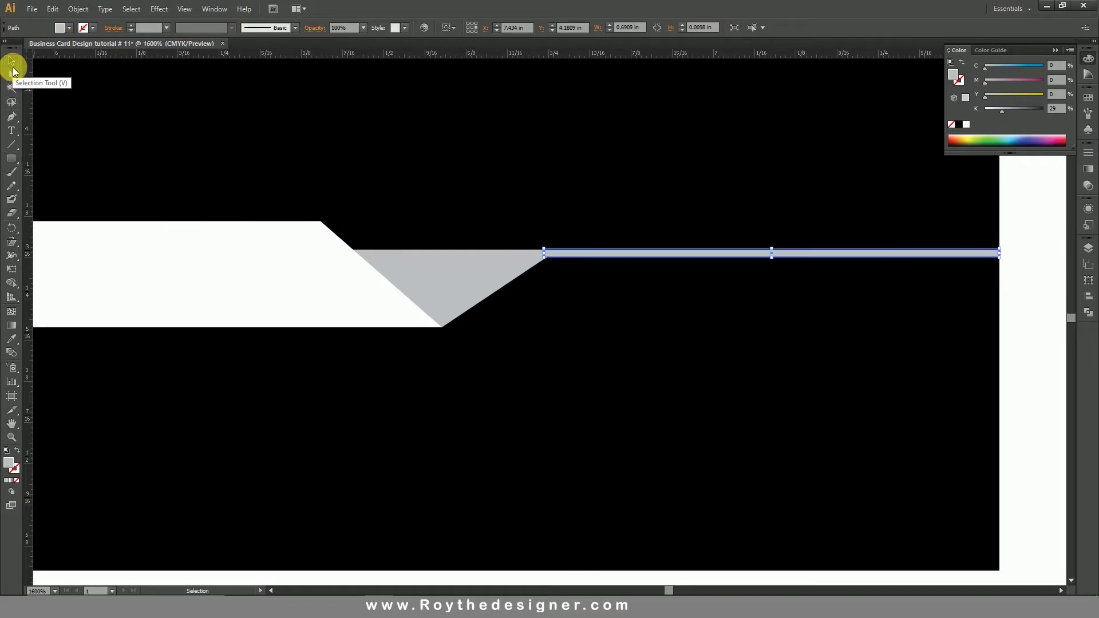
click(11, 339)
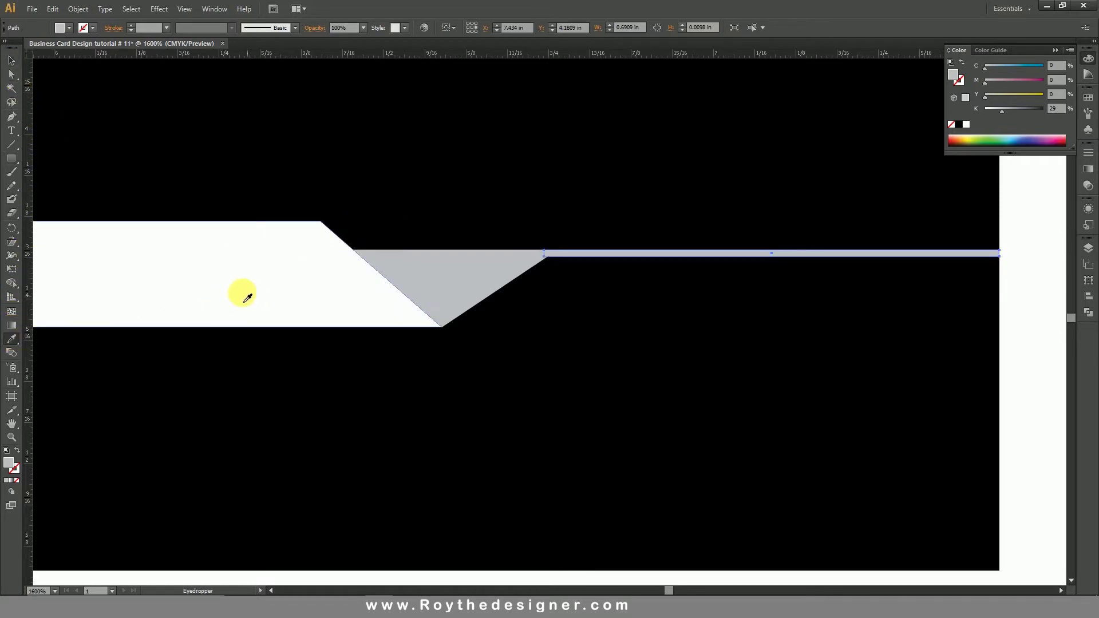
click(256, 297)
click(12, 60)
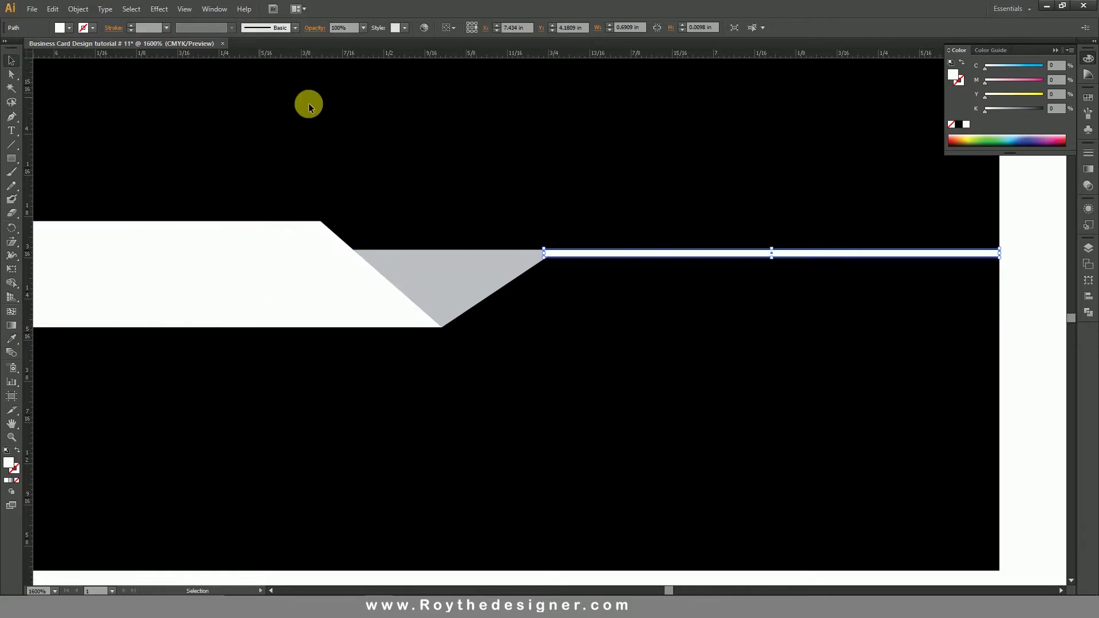
click(590, 216)
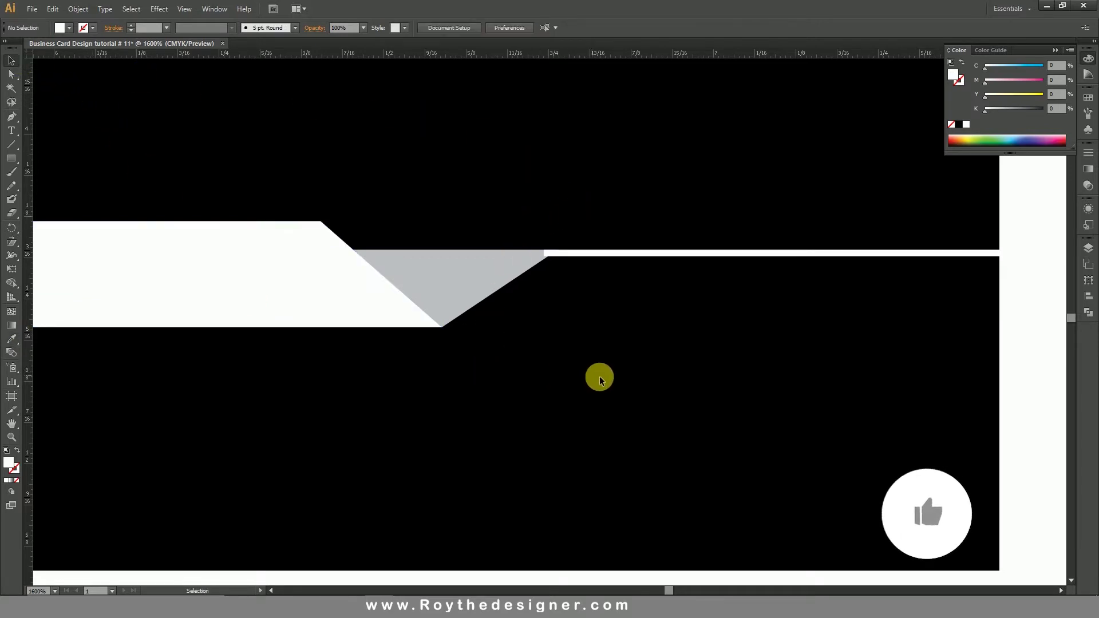
key(ctrl+minus)
key(ctrl+minus)
key(ctrl+minus)
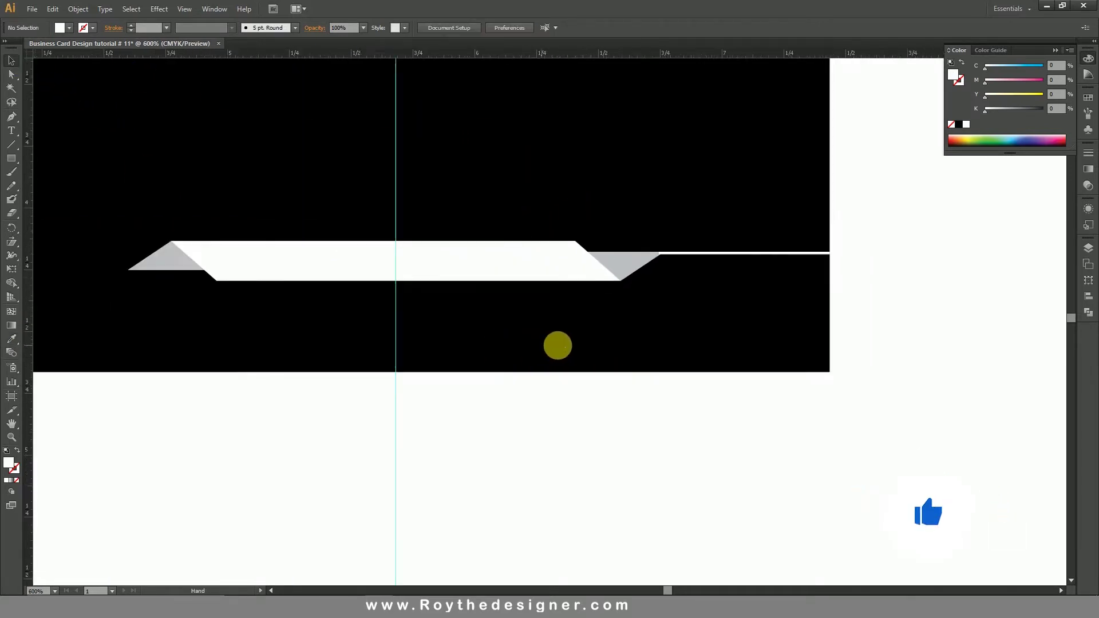
Step: Duplicate the thin line to the left side, aligned with the left triangle's base
drag(859, 269, 163, 270)
click(61, 245)
drag(62, 245, 412, 366)
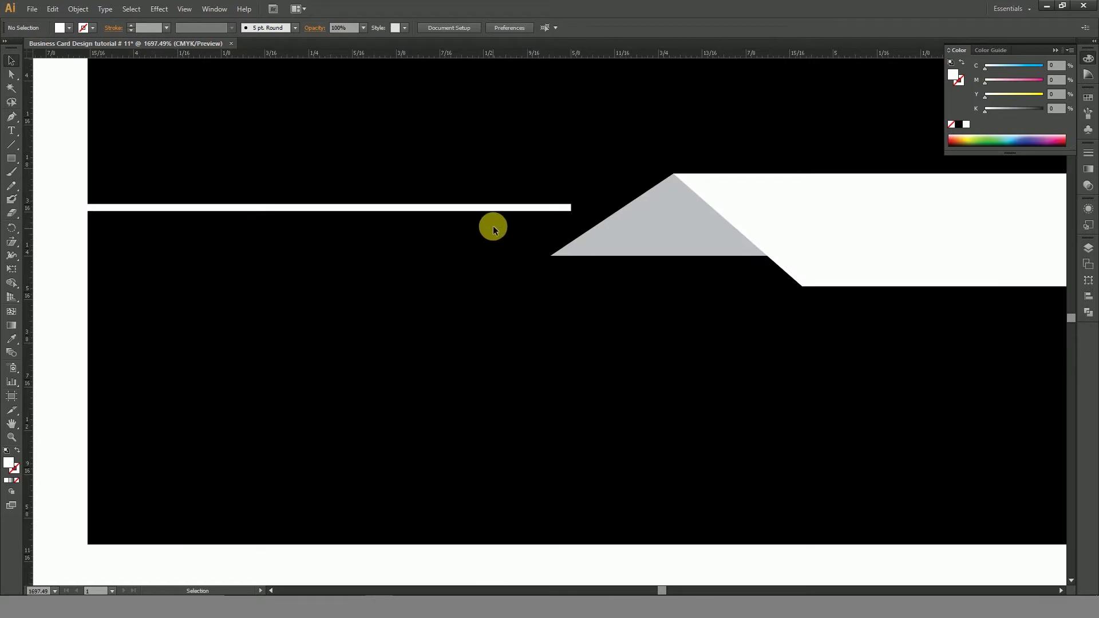
drag(491, 208, 490, 253)
key(ctrl+minus)
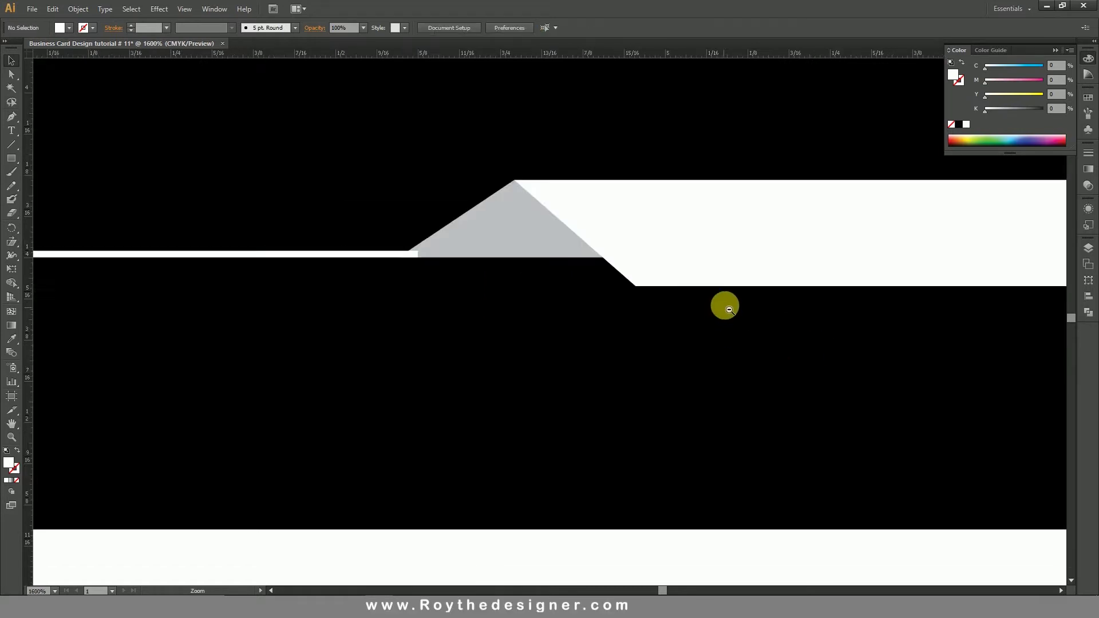
key(ctrl+minus)
key(ctrl+minus)
key(ctrl+minus)
Step: Arrange the right grey triangle in front of the white band
drag(294, 214, 737, 356)
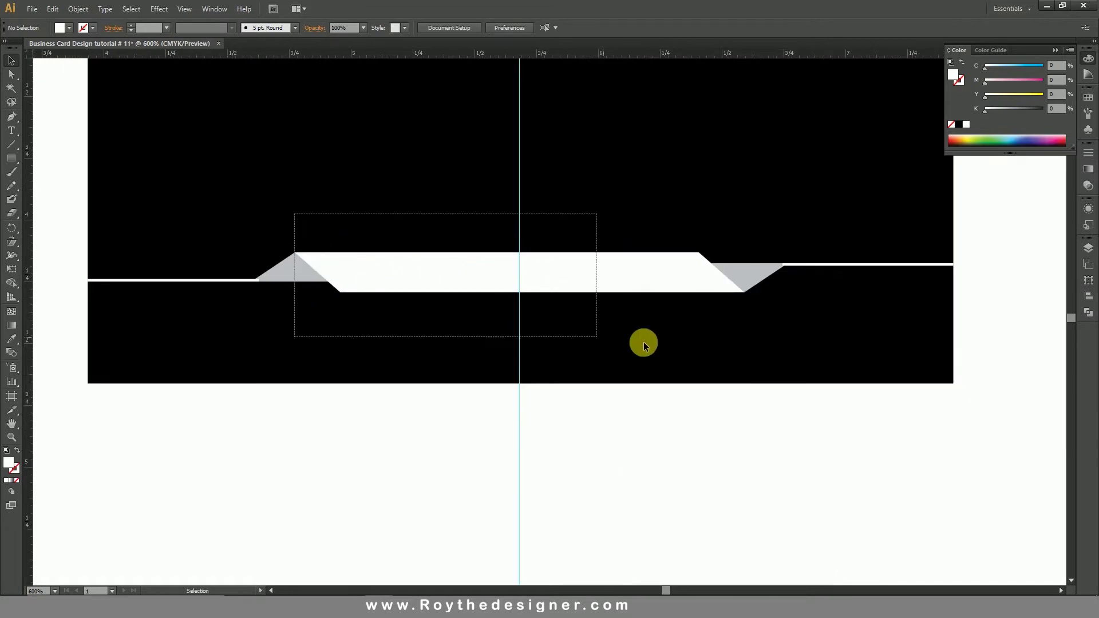
right_click(681, 274)
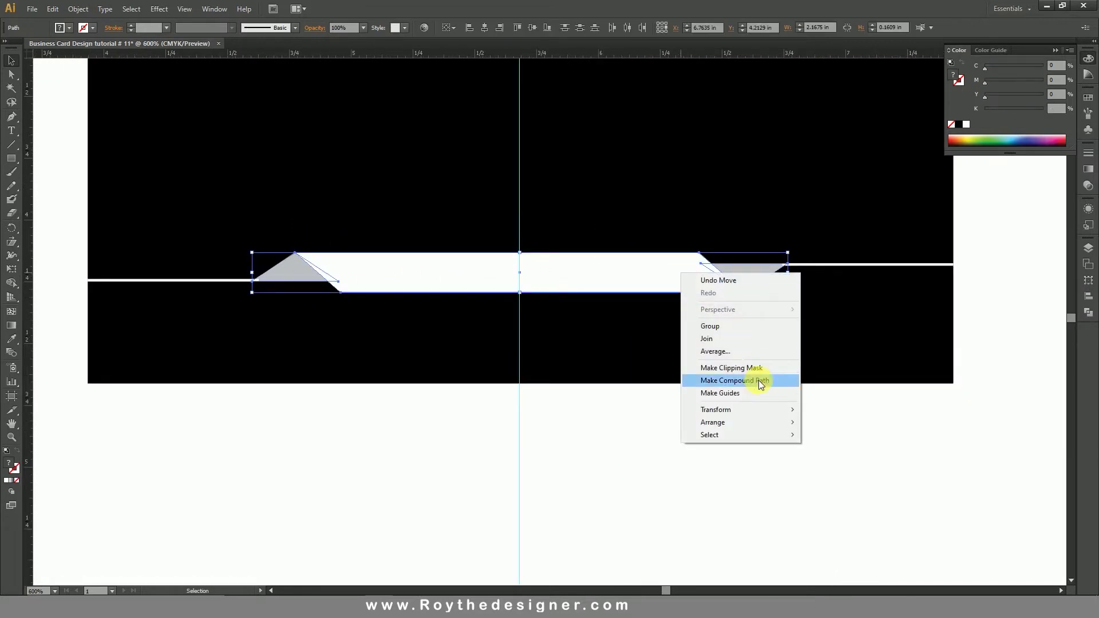
mouse_move(713, 422)
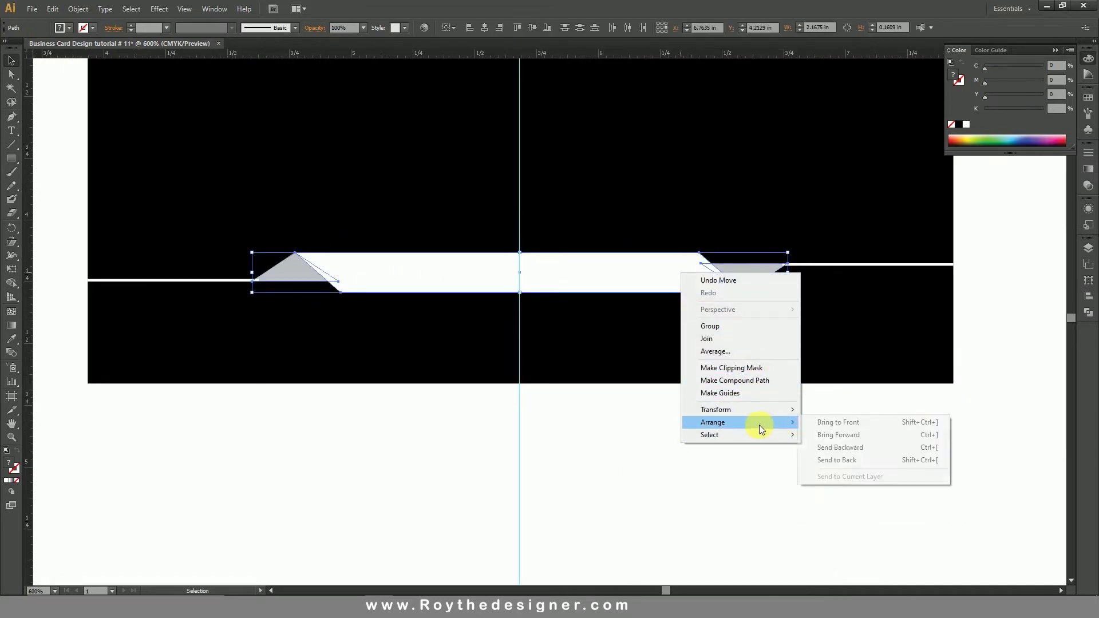
click(830, 422)
click(749, 342)
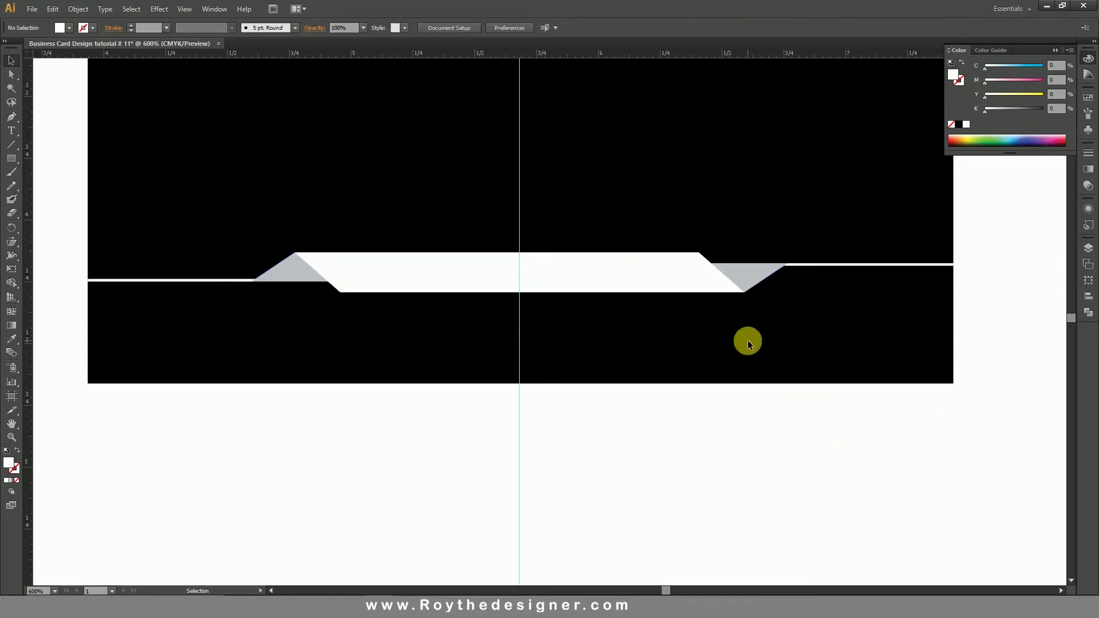
key(z)
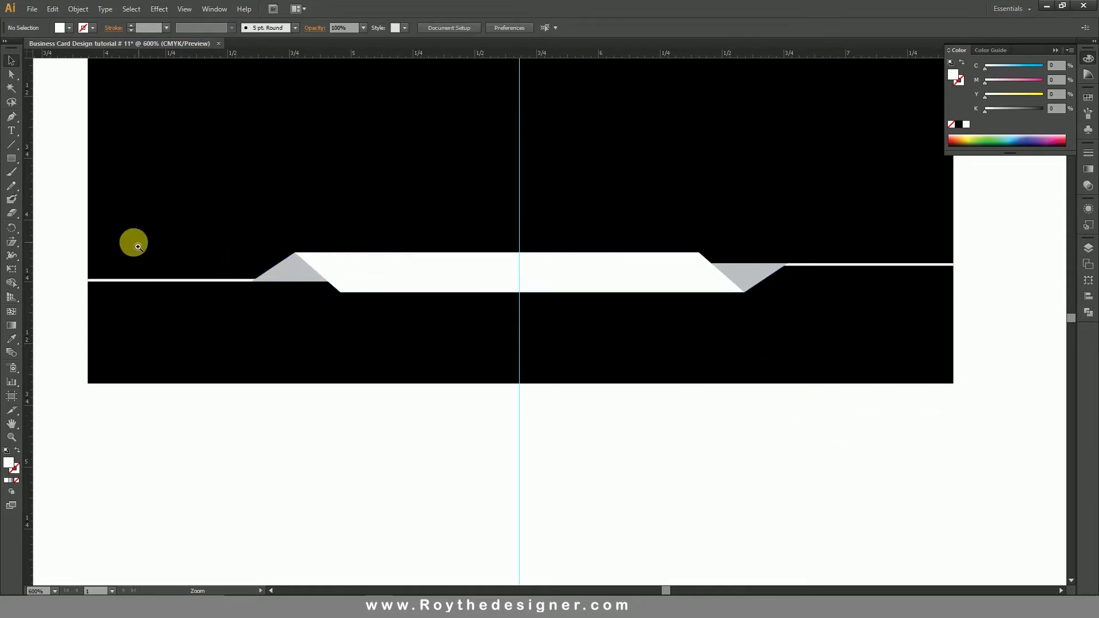
mouse_move(74, 239)
mouse_down()
mouse_move(957, 355)
mouse_move(816, 346)
mouse_up()
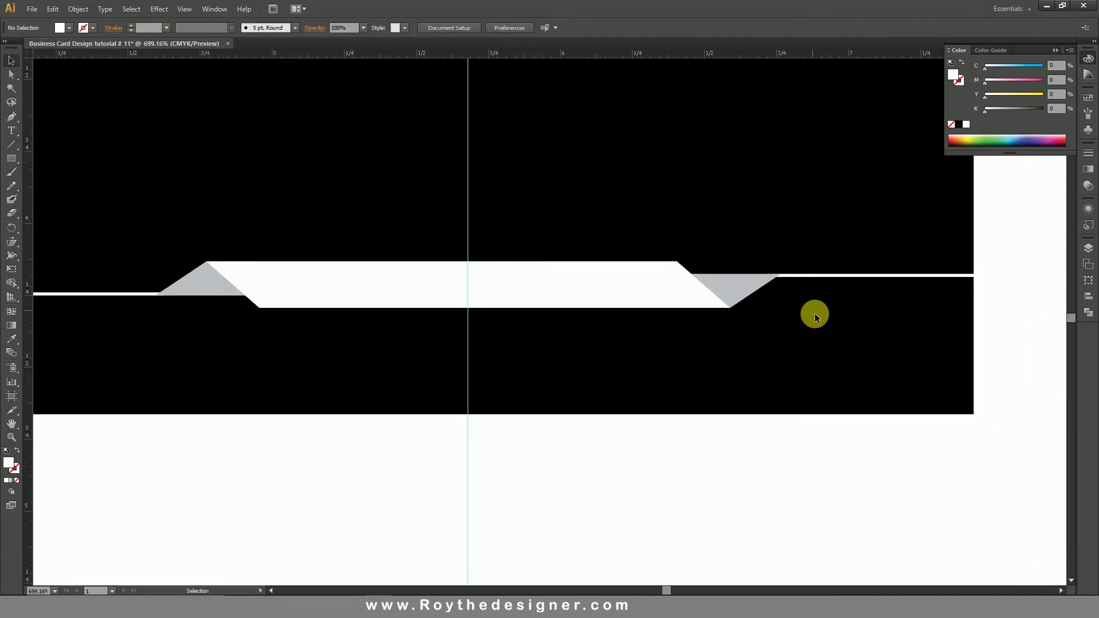
Step: Give both thin side lines the grey sampled from the left triangle
drag(861, 226, 844, 311)
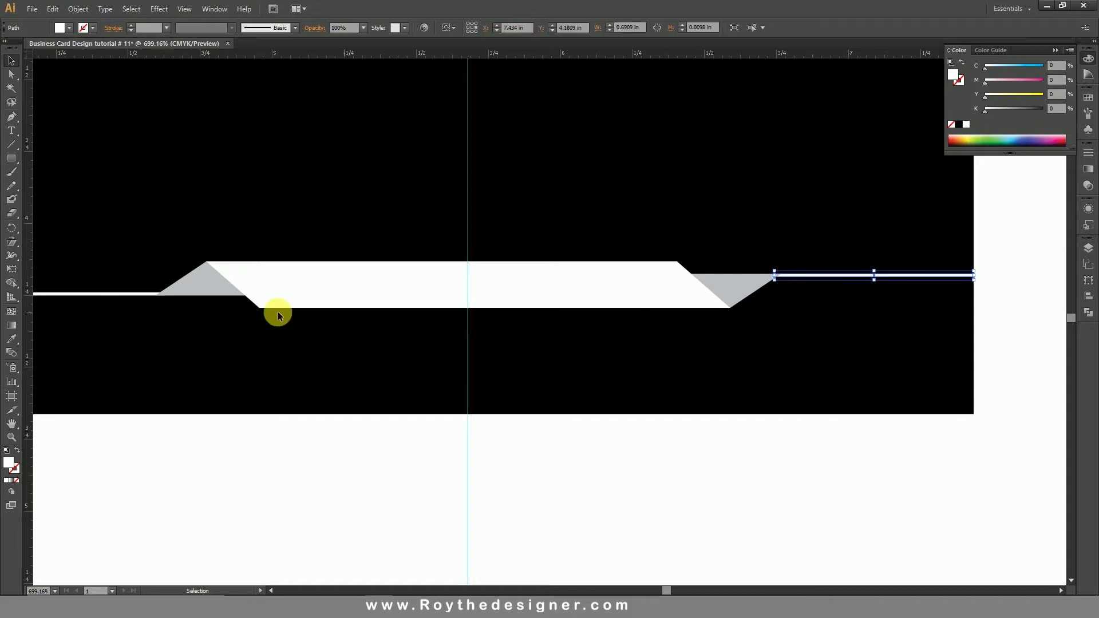
shift+click(112, 295)
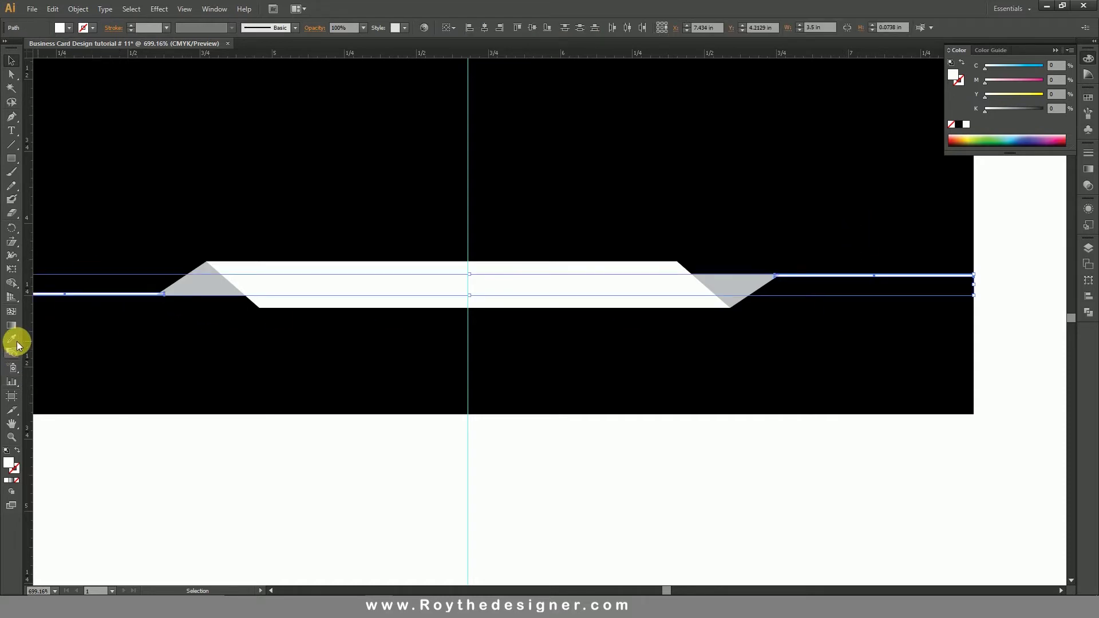
click(12, 340)
click(189, 288)
click(13, 63)
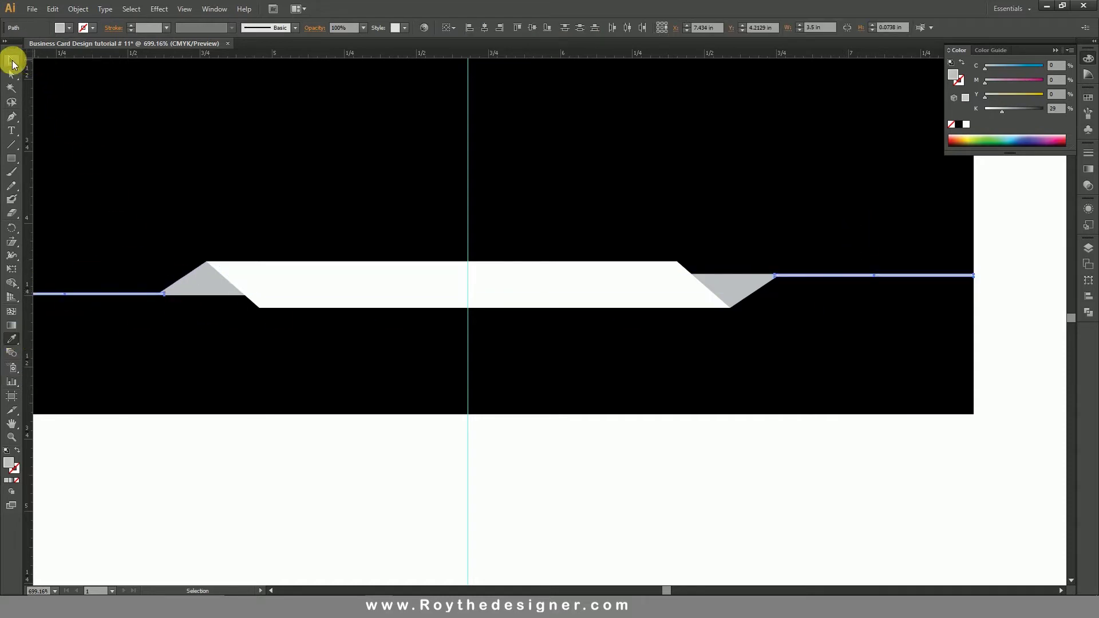
click(203, 125)
Step: Recentre the card, then hide and show the guides again
drag(294, 218, 400, 200)
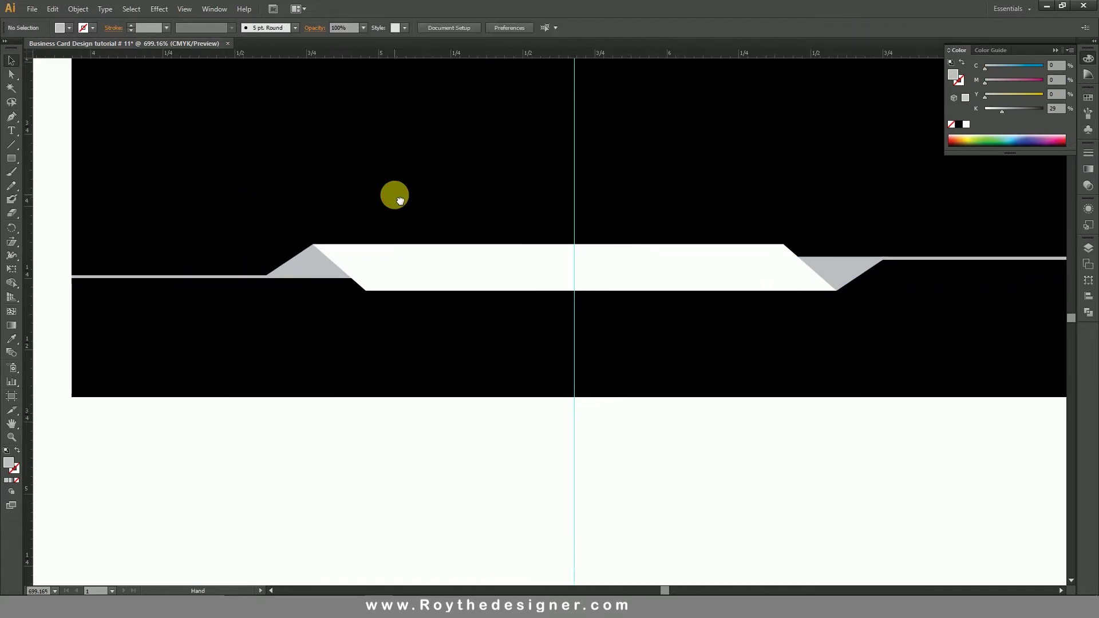
key(ctrl+minus)
drag(651, 265, 634, 282)
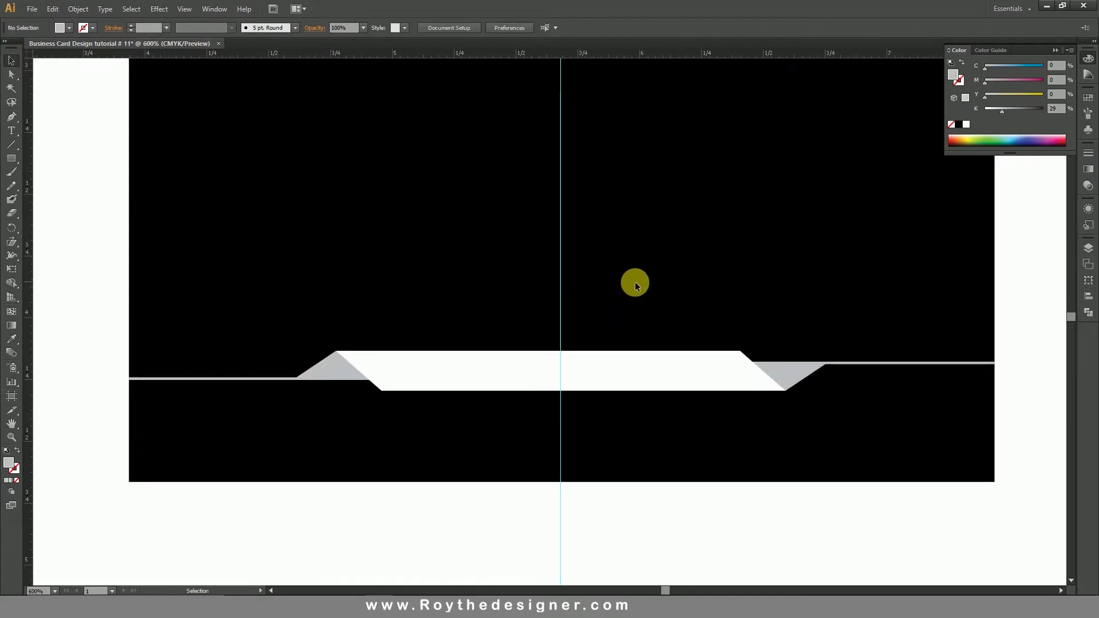
right_click(651, 192)
click(681, 285)
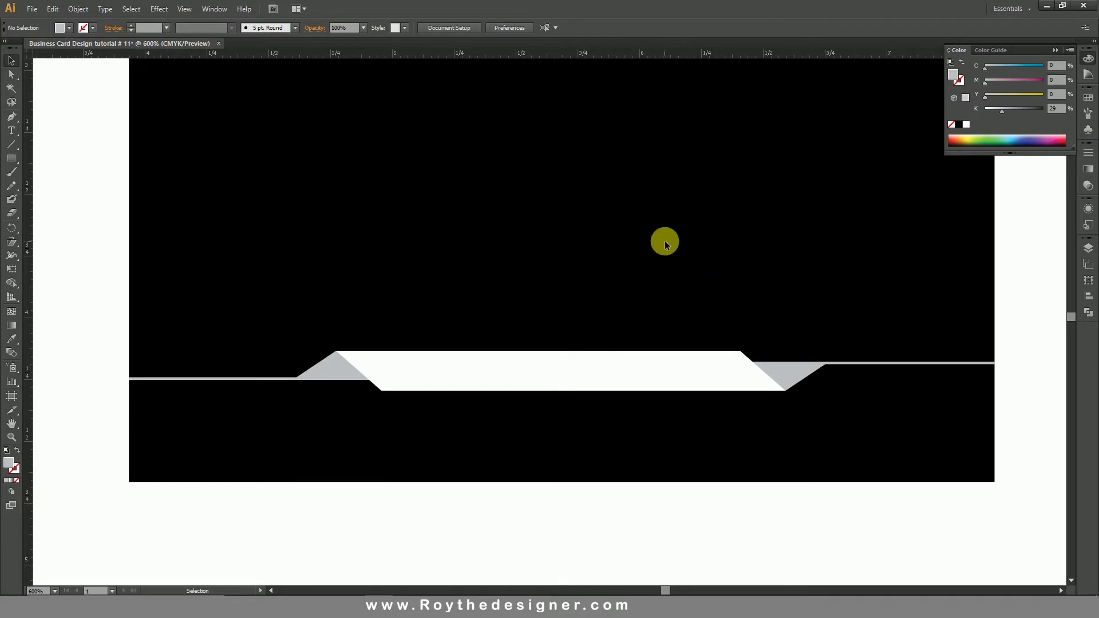
right_click(665, 236)
click(698, 318)
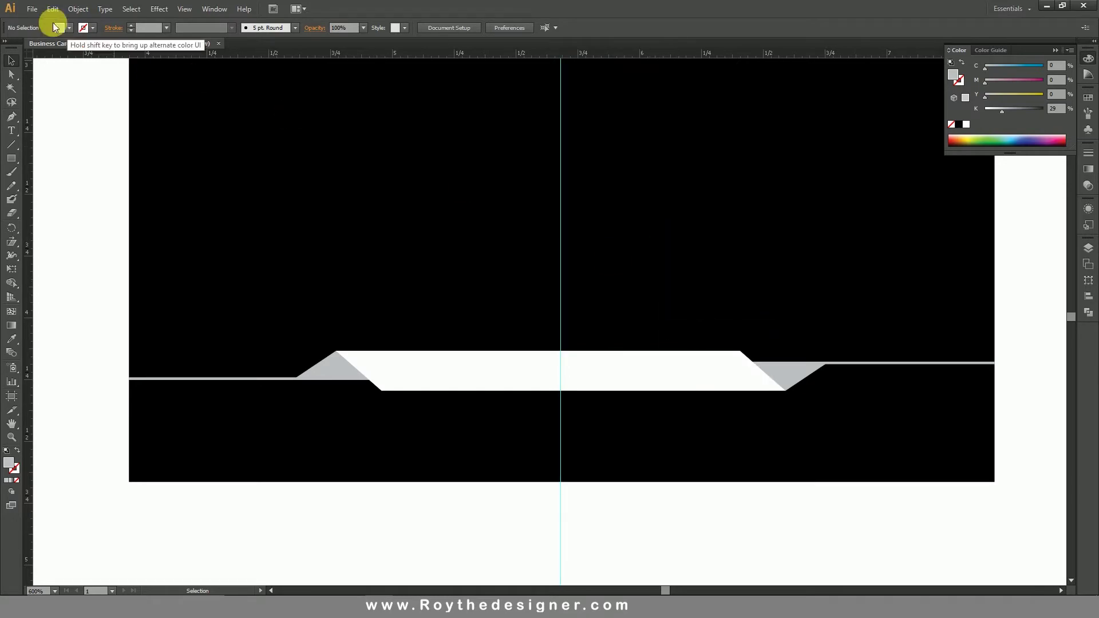
click(27, 7)
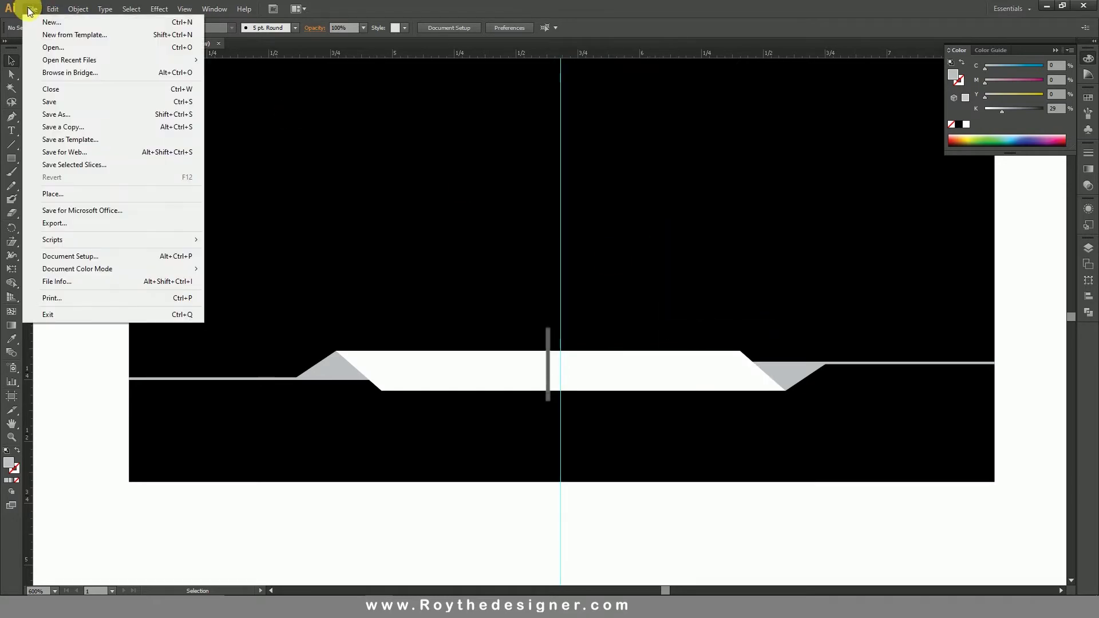
Step: Open Supporting file.ai and zoom out to see its whole card layout
click(52, 45)
scroll(122, 75, down, 1)
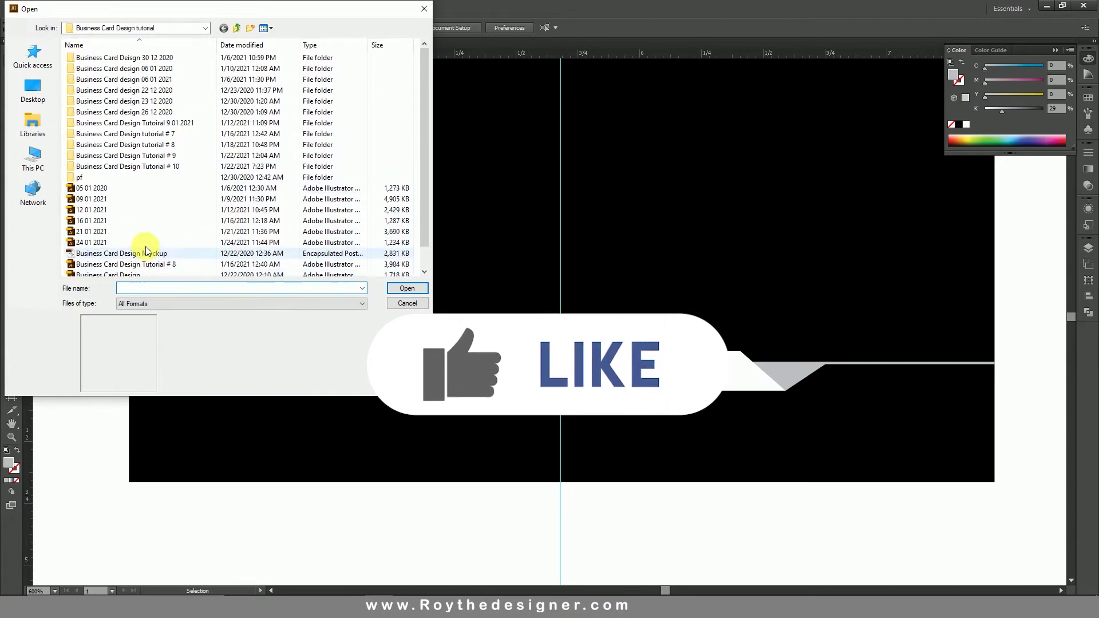
click(129, 265)
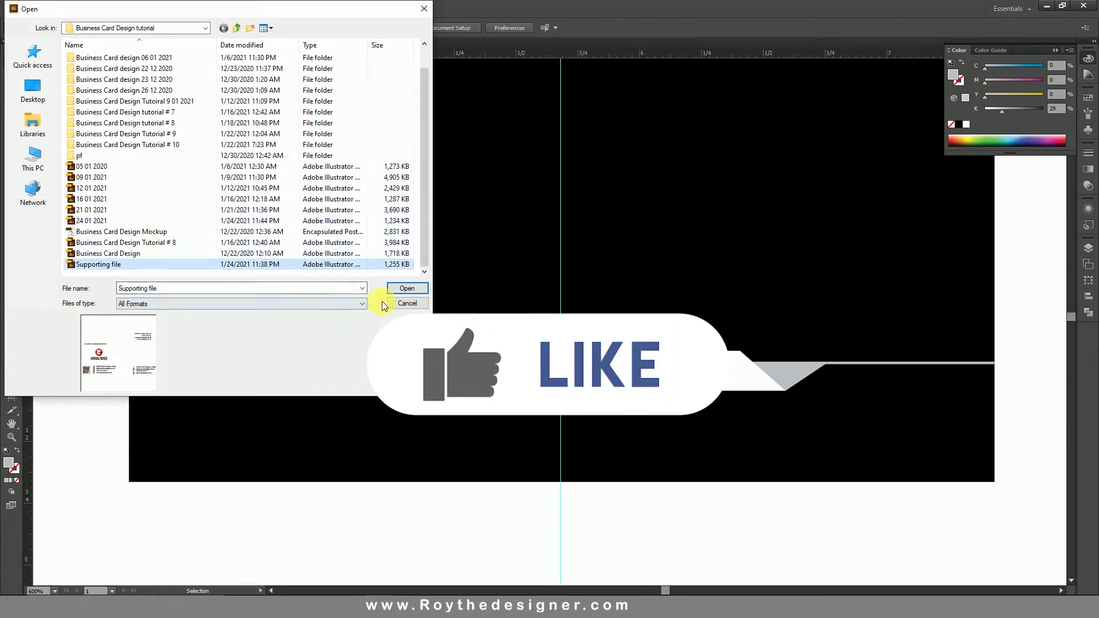
click(407, 289)
key(z)
alt+click(531, 320)
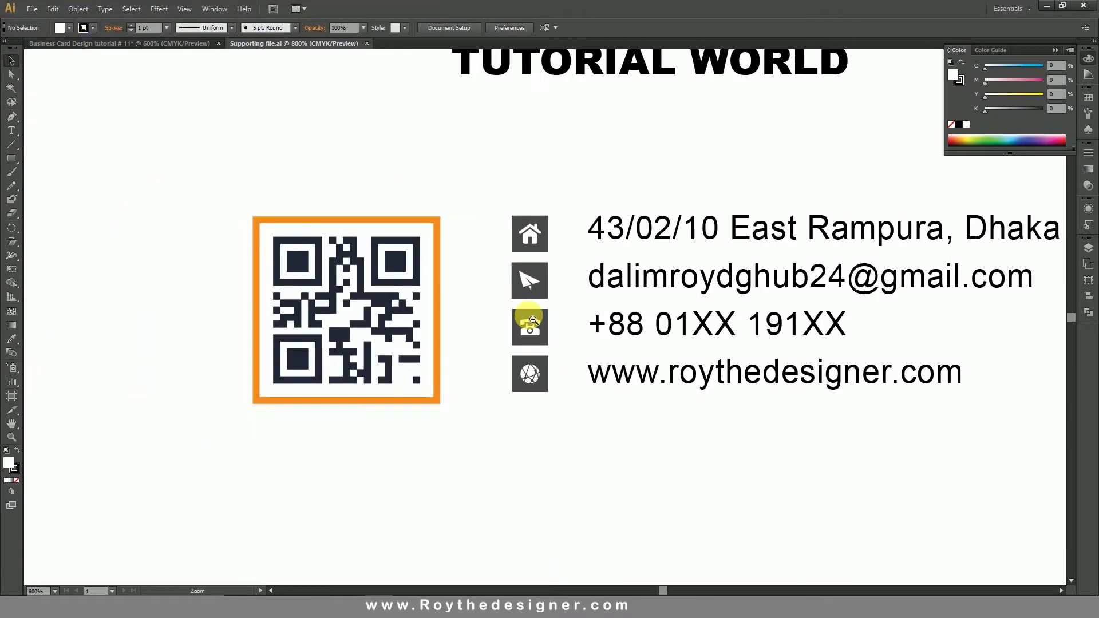
alt+click(534, 288)
Step: Select and copy the logo, QR code and contact details
key(v)
drag(267, 120, 697, 424)
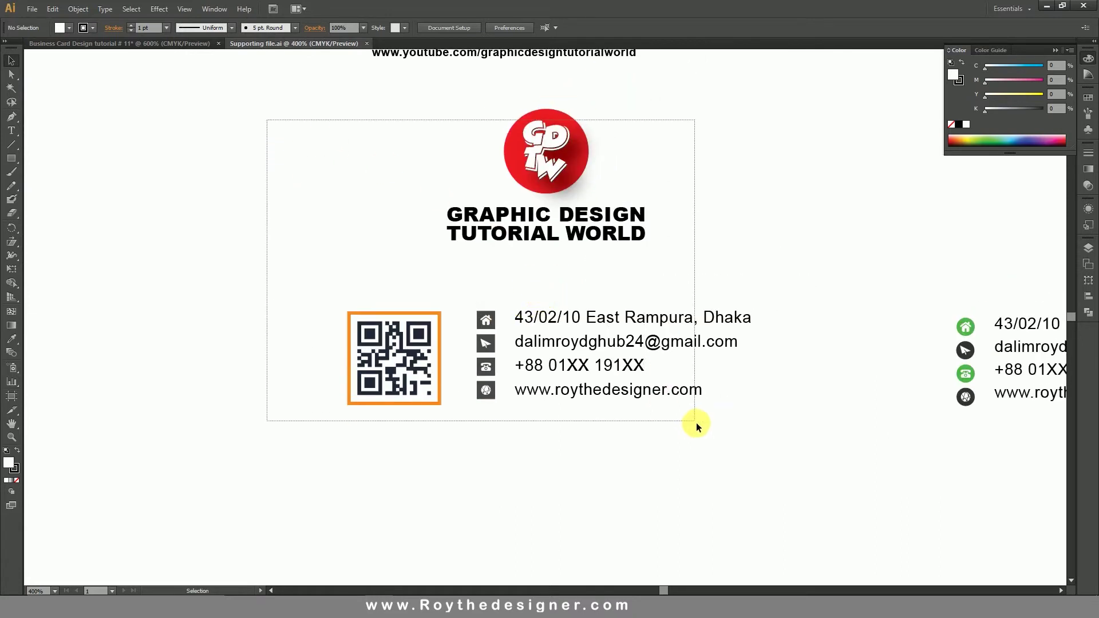
click(32, 8)
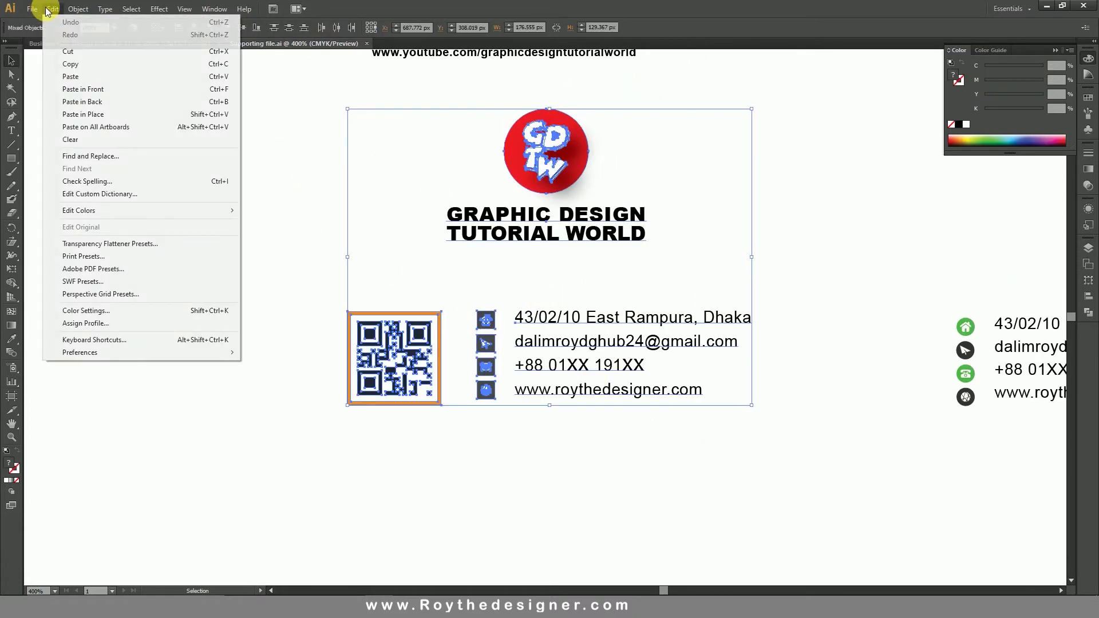
click(74, 65)
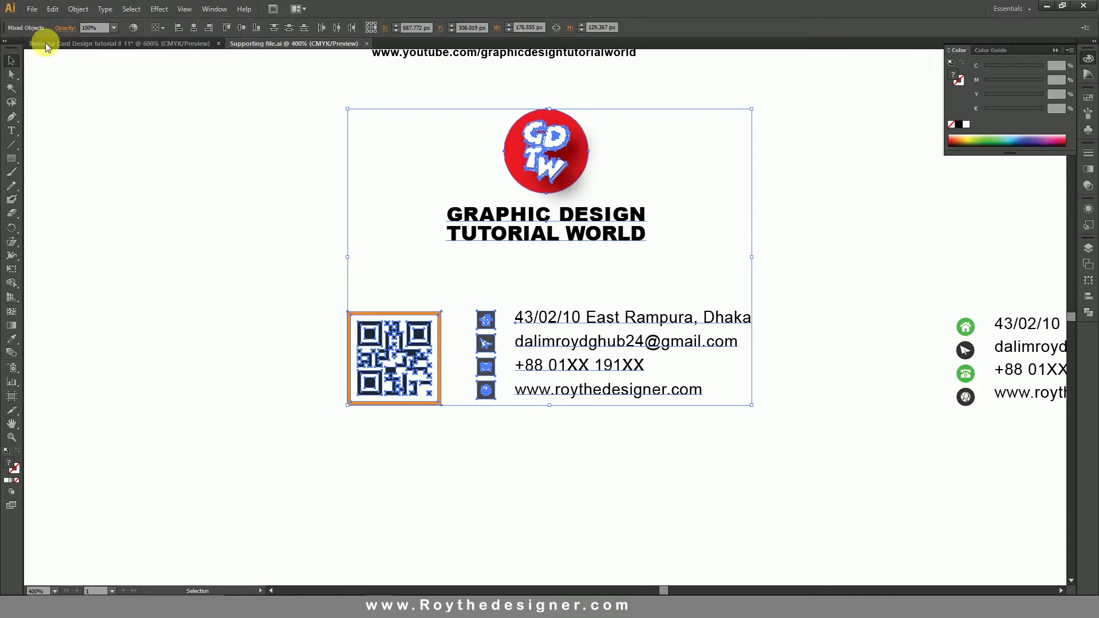
Step: Paste the elements in place into the tutorial document beside the black card
click(98, 45)
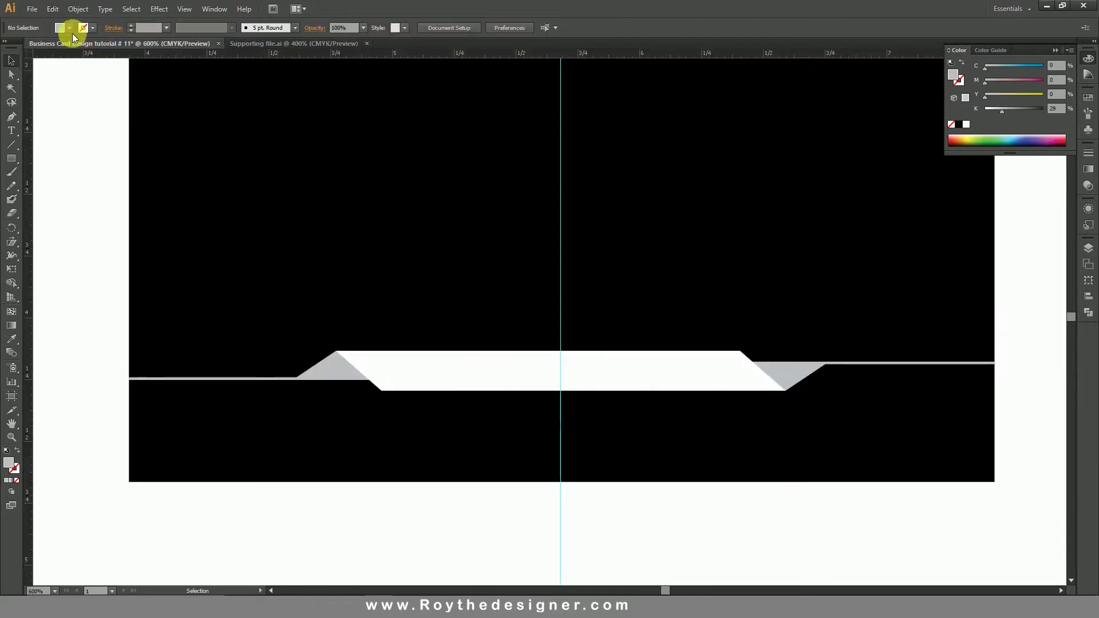
click(32, 9)
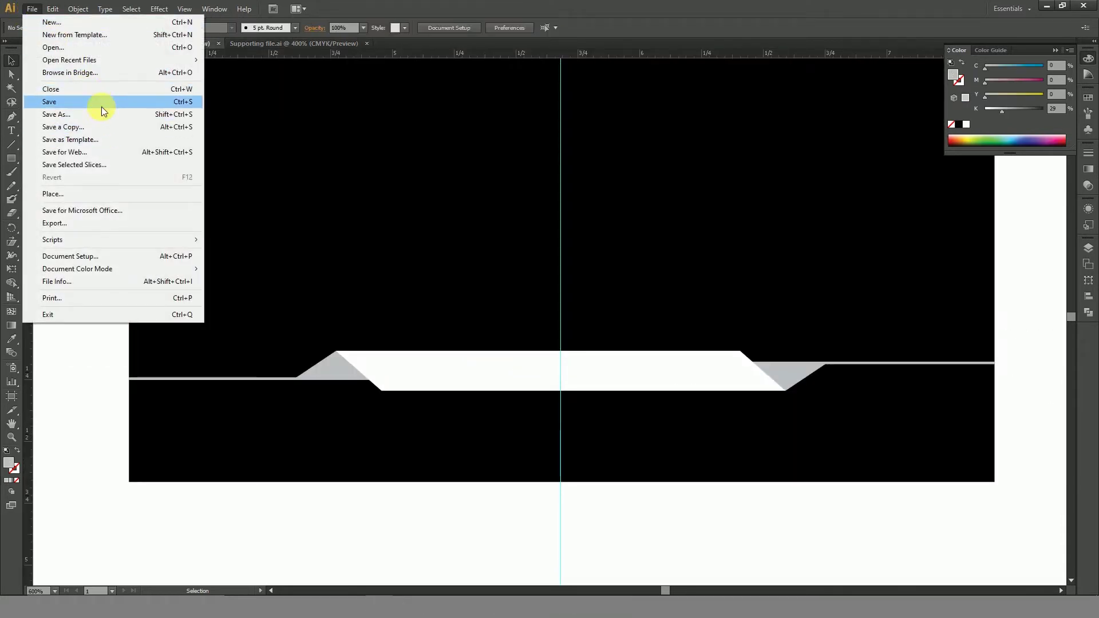
click(93, 90)
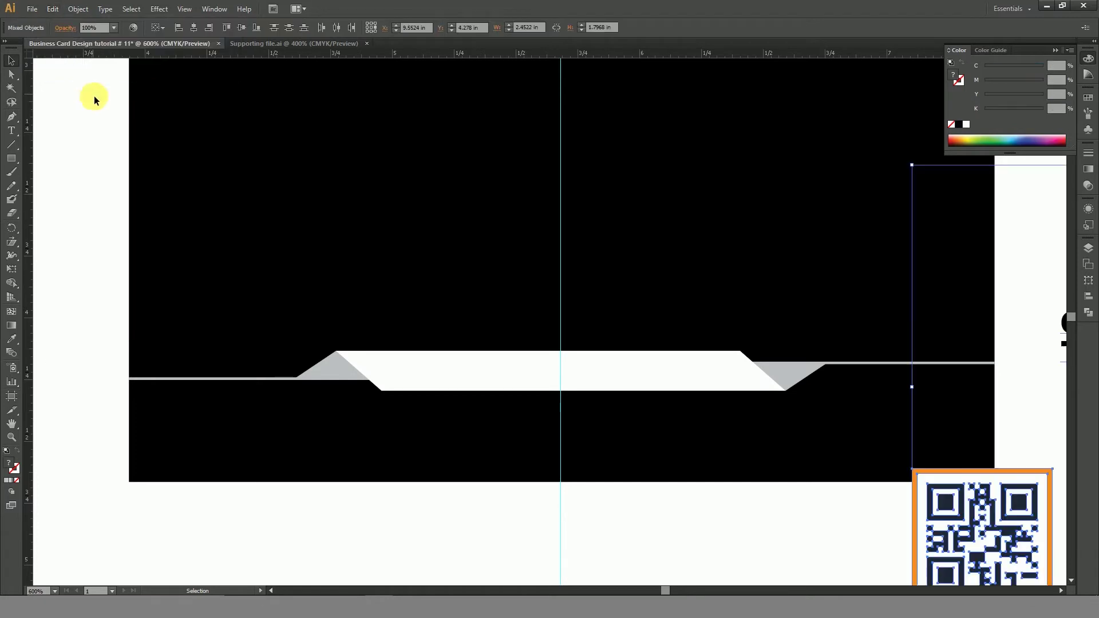
key(ctrl+minus)
key(ctrl+minus)
key(ctrl+minus)
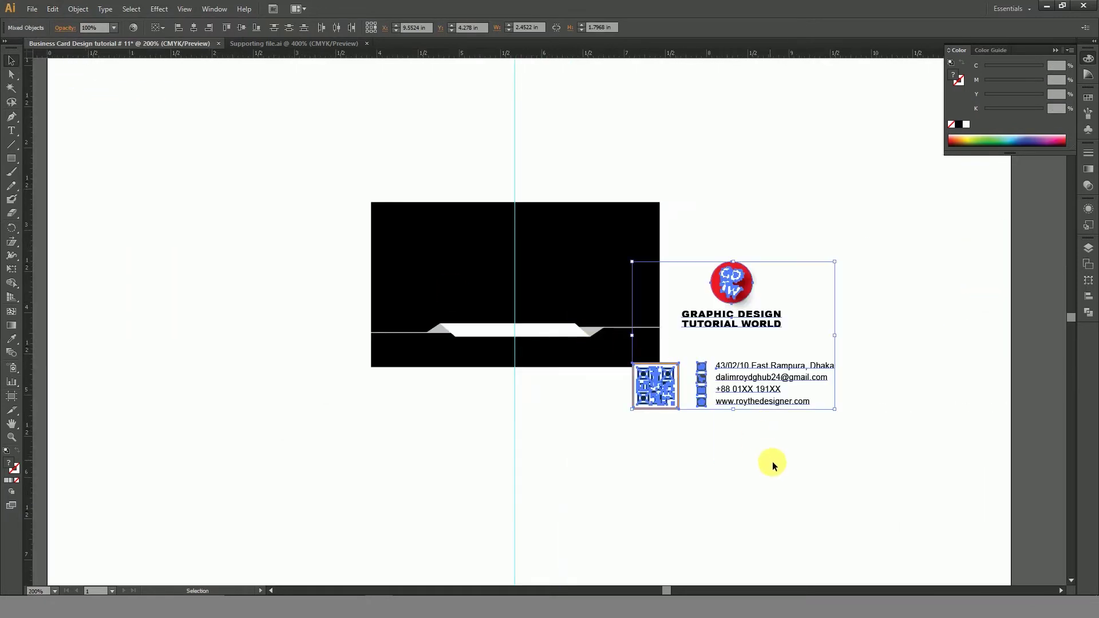
click(772, 465)
drag(277, 248, 853, 484)
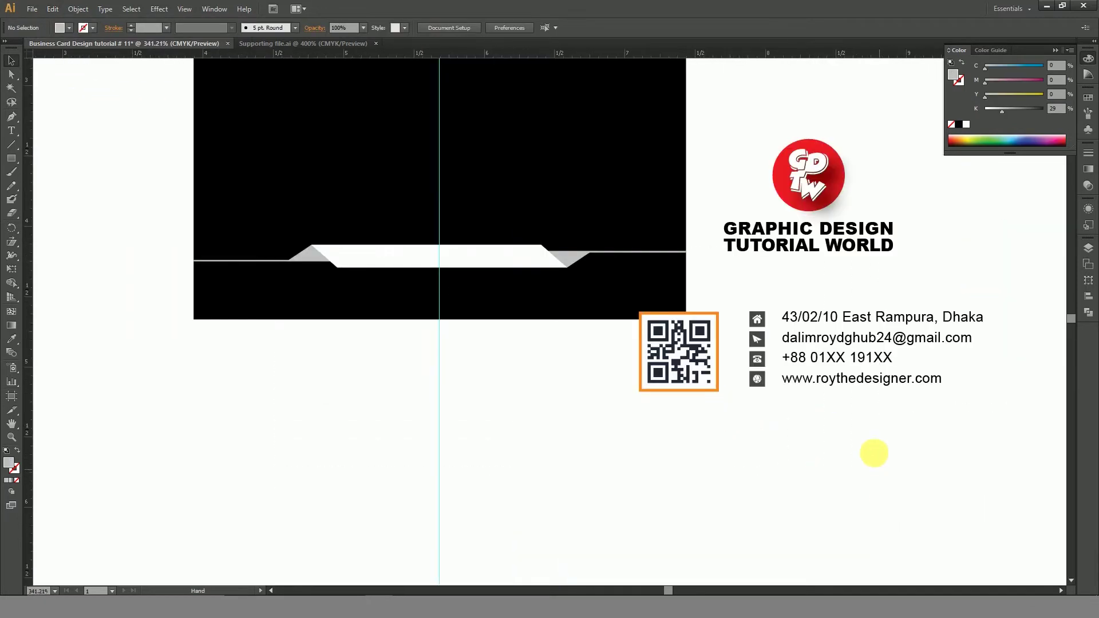
Step: Copy the website address line and paste a copy below the black card
double_click(860, 381)
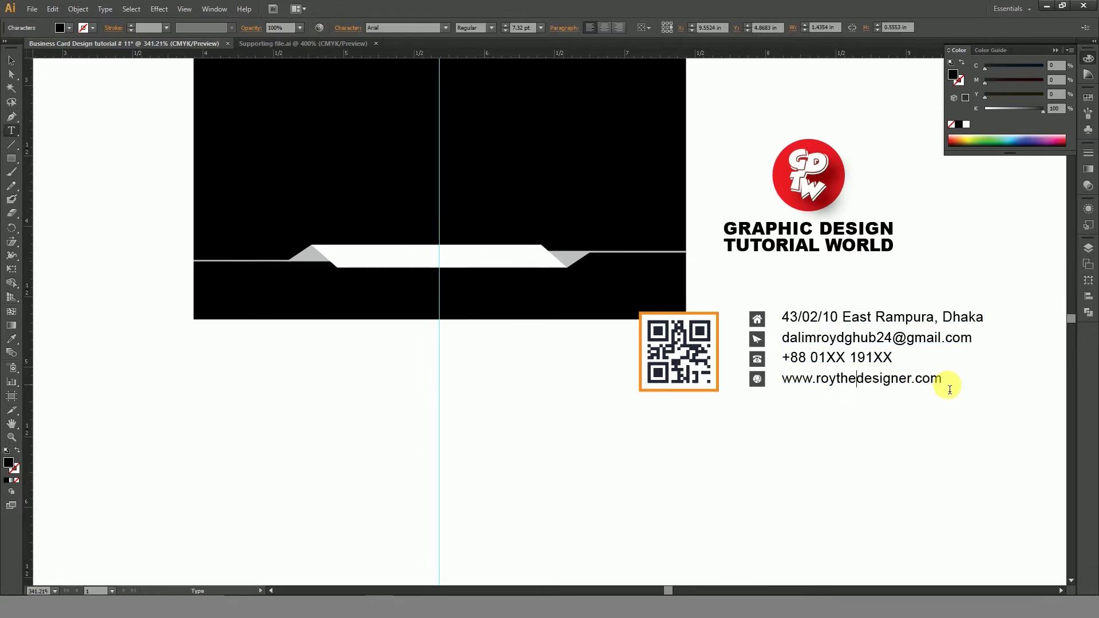
drag(949, 390, 753, 390)
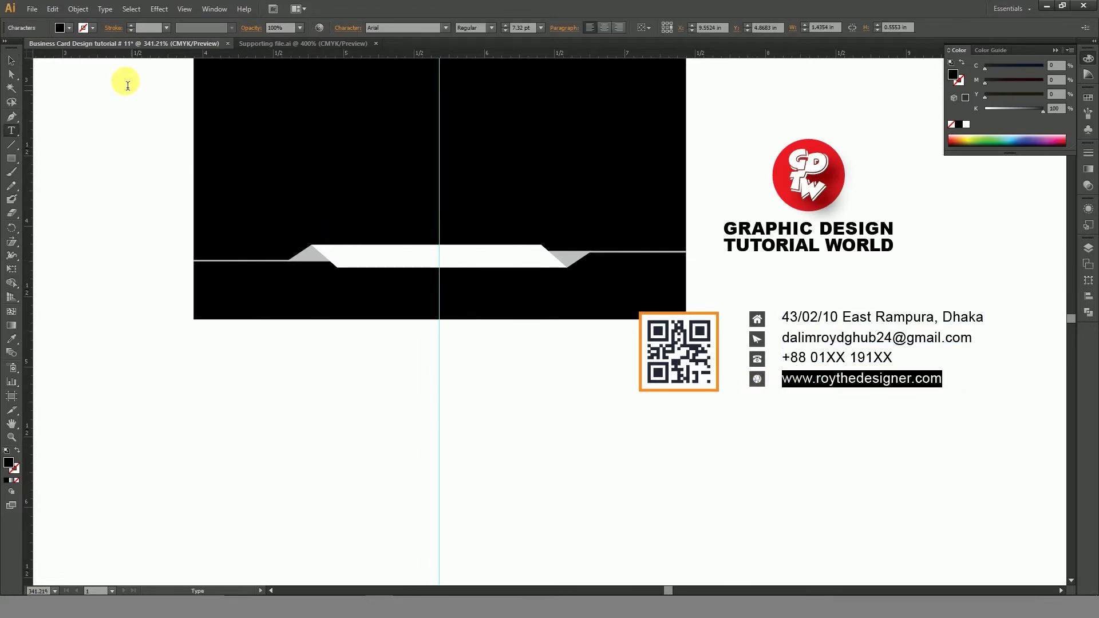
click(53, 9)
click(67, 63)
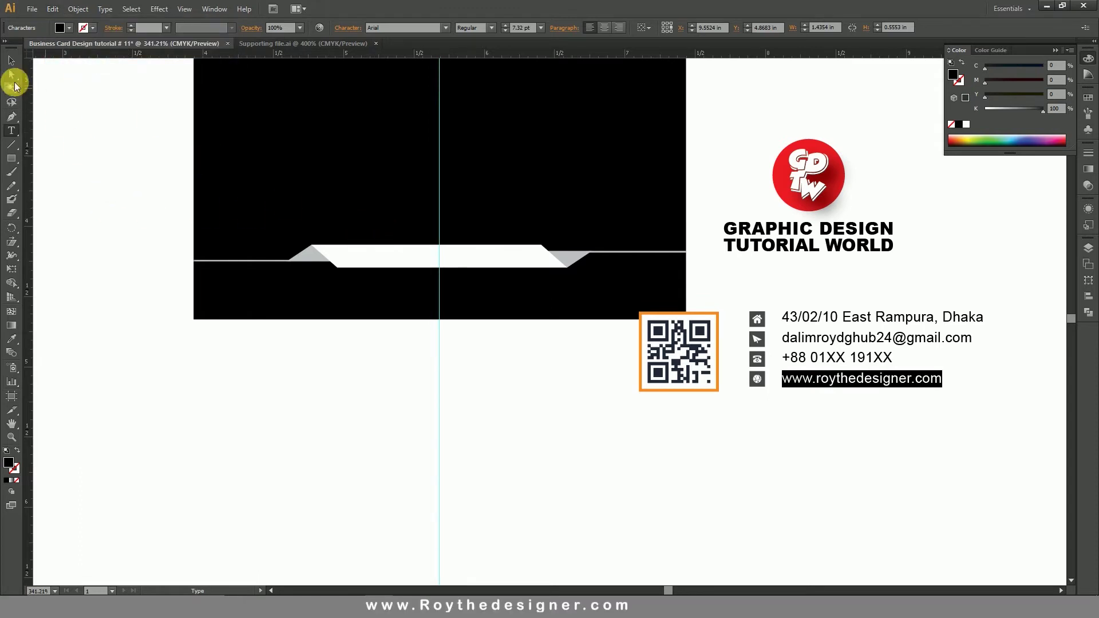
click(11, 61)
click(12, 131)
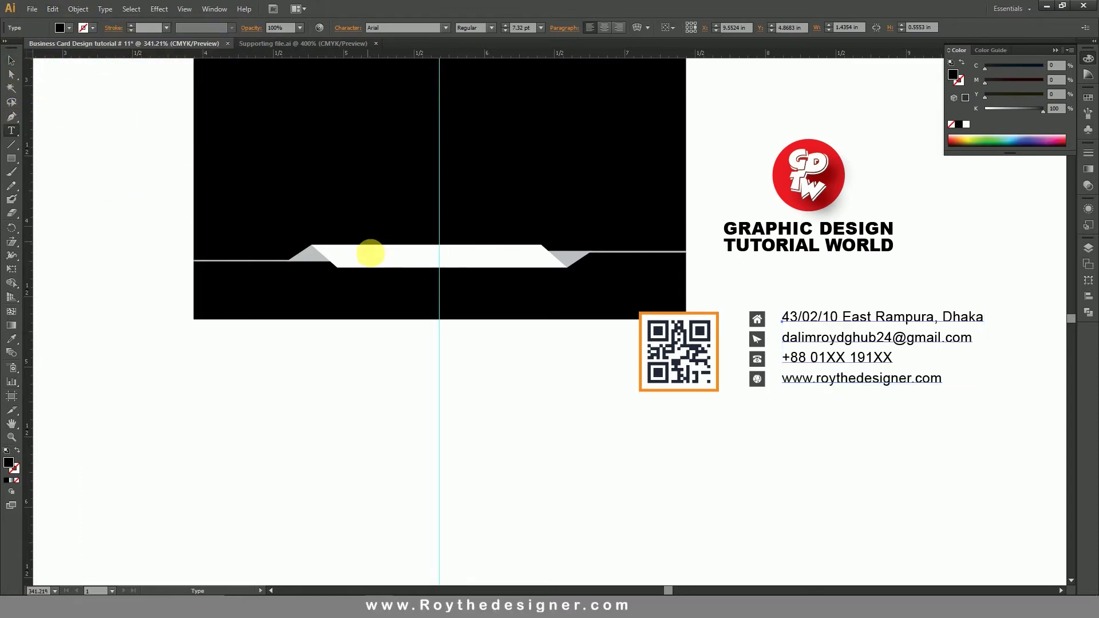
right_click(373, 367)
key(Escape)
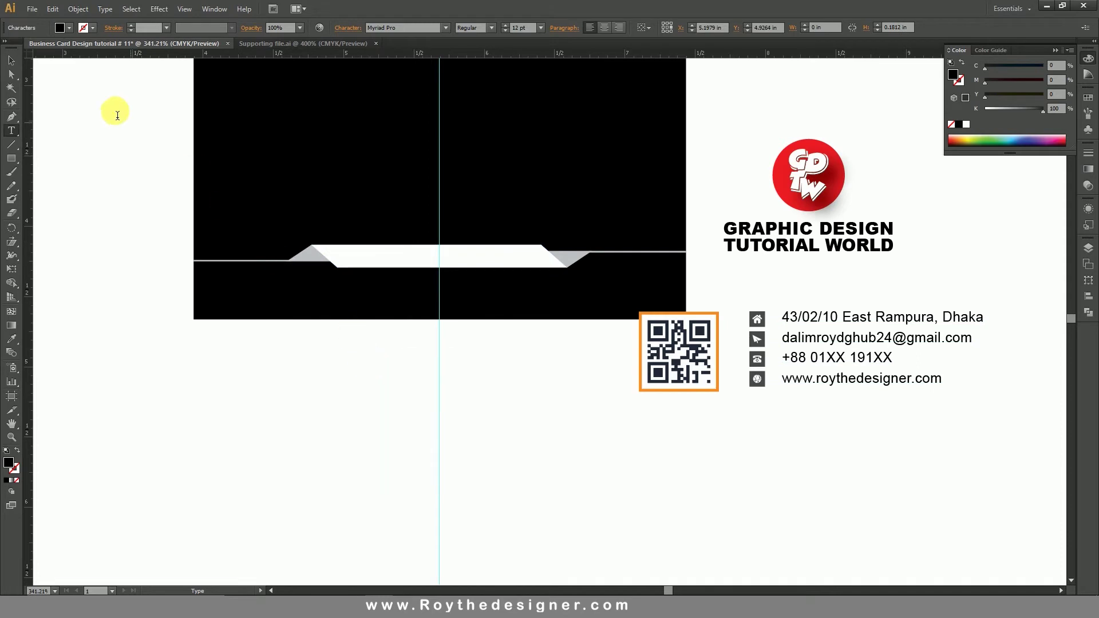
click(60, 10)
click(73, 83)
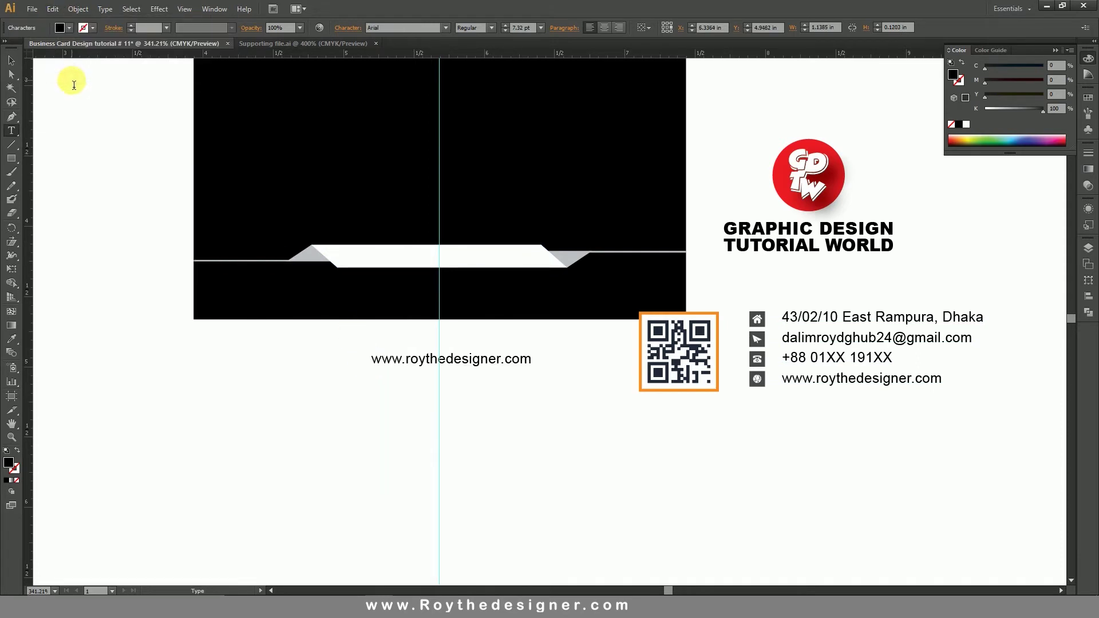
Step: Centre-align the pasted website address and move it into the white band
click(11, 61)
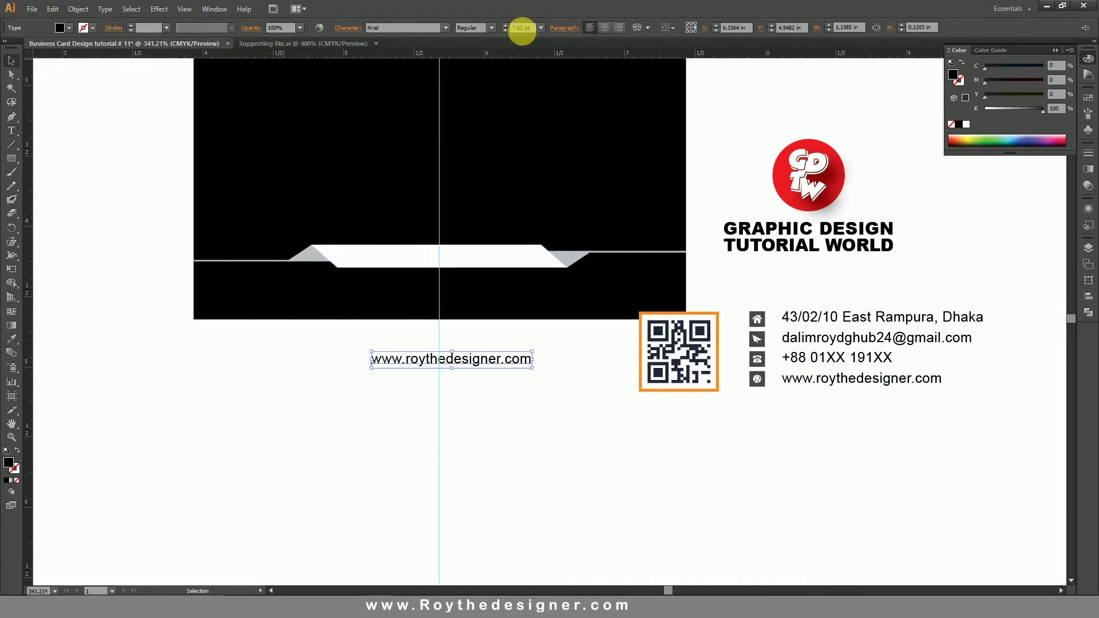
click(603, 28)
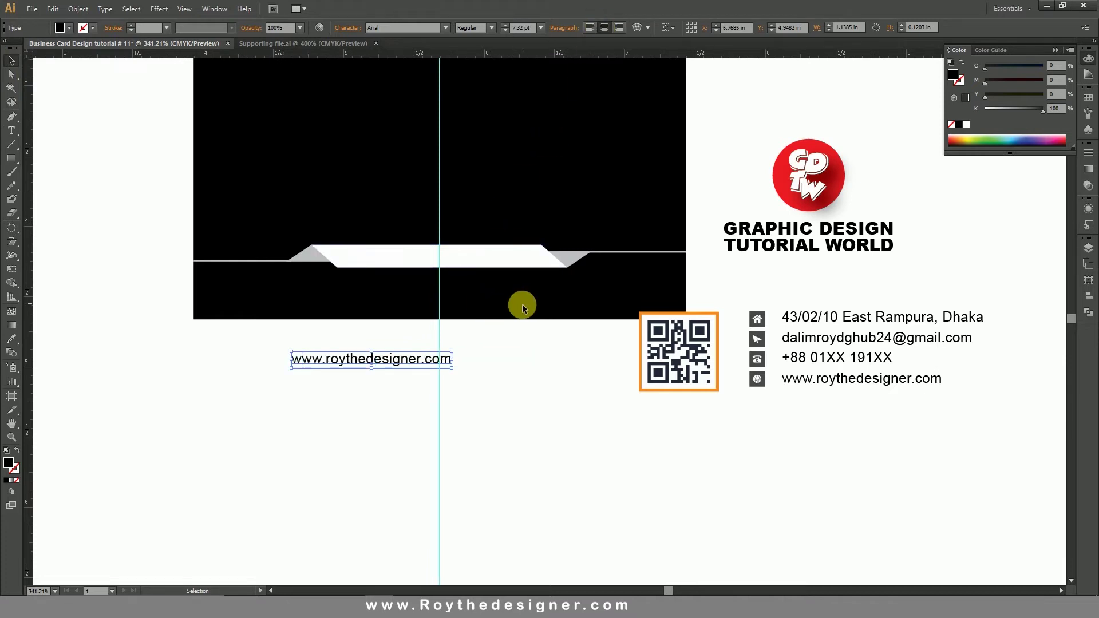
drag(435, 359, 503, 254)
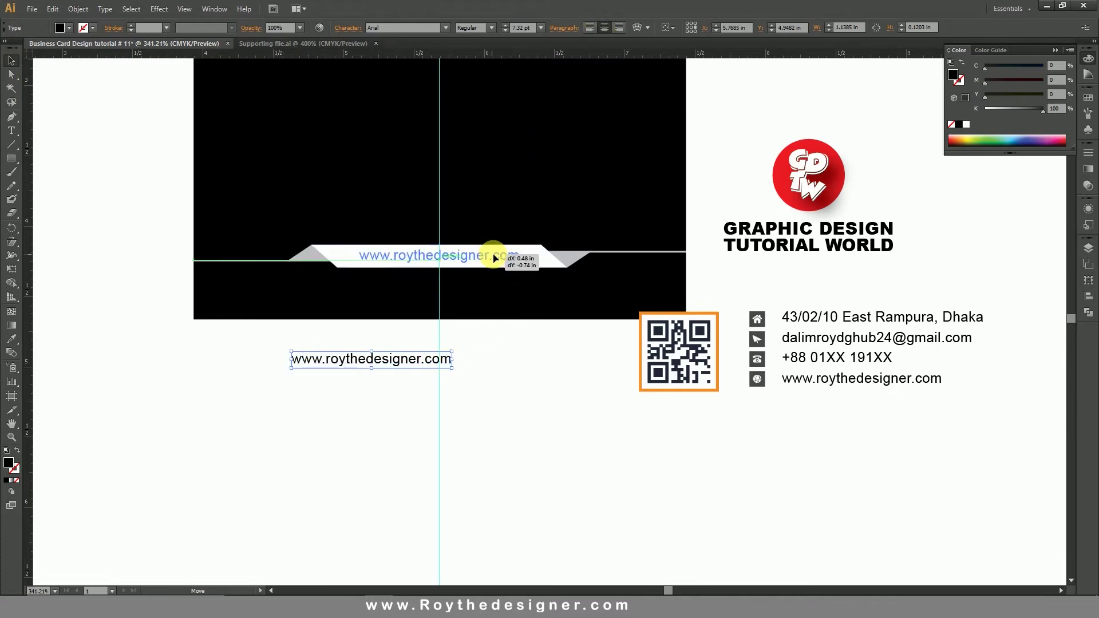
click(515, 349)
Step: Colour the GRAPHIC DESIGN TUTORIAL WORLD title yellow and move it with the logo onto the black card
scroll(537, 310, up, 3)
scroll(630, 269, up, 2)
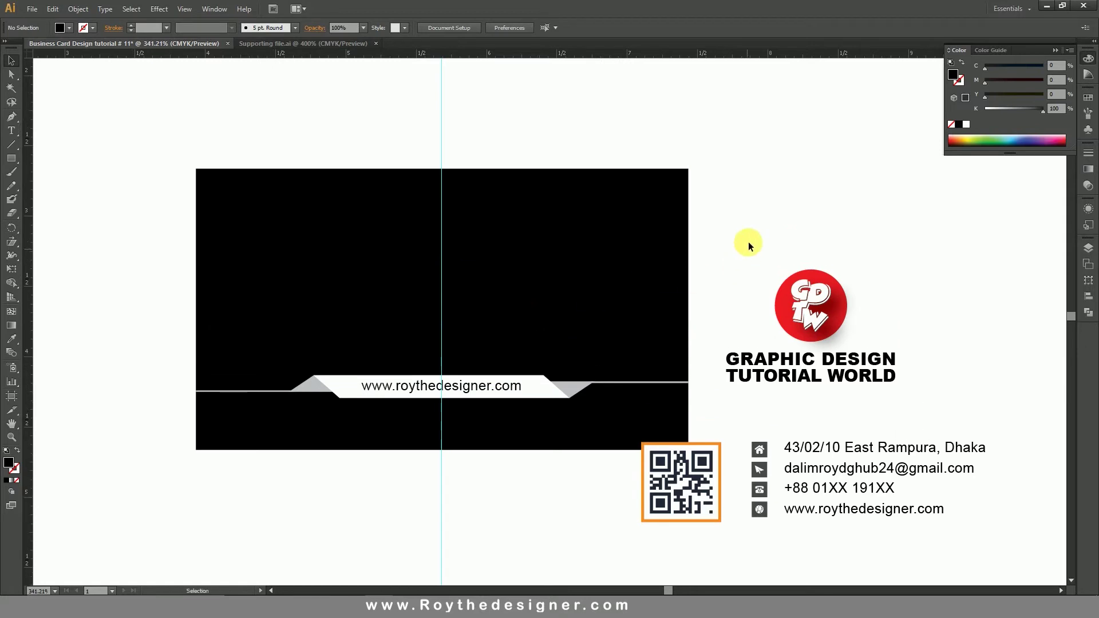
click(812, 336)
click(910, 326)
click(887, 371)
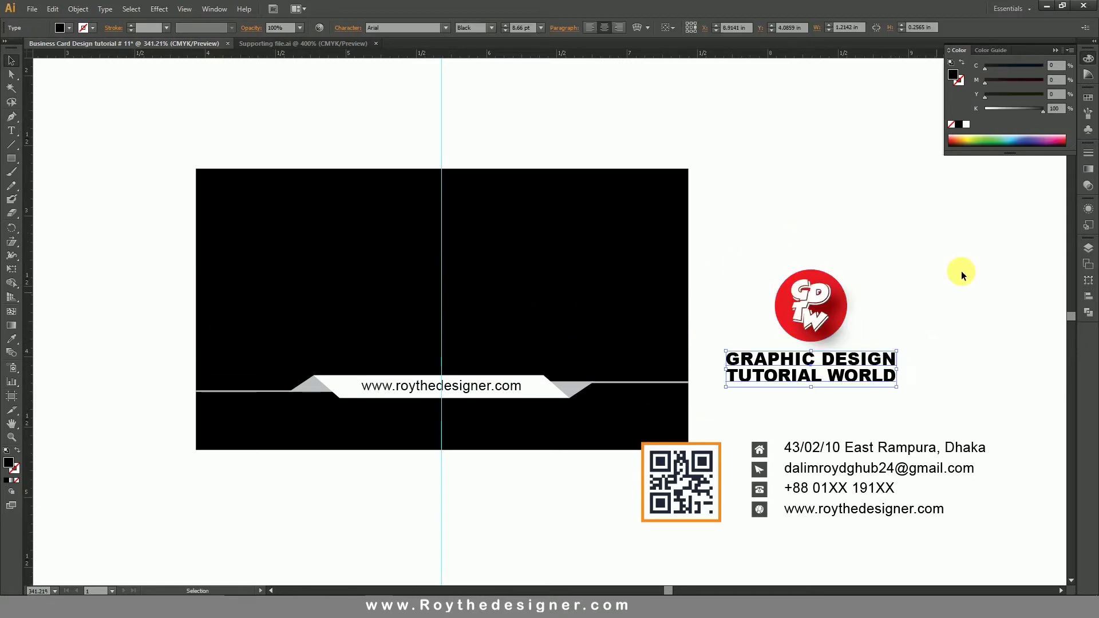
click(967, 141)
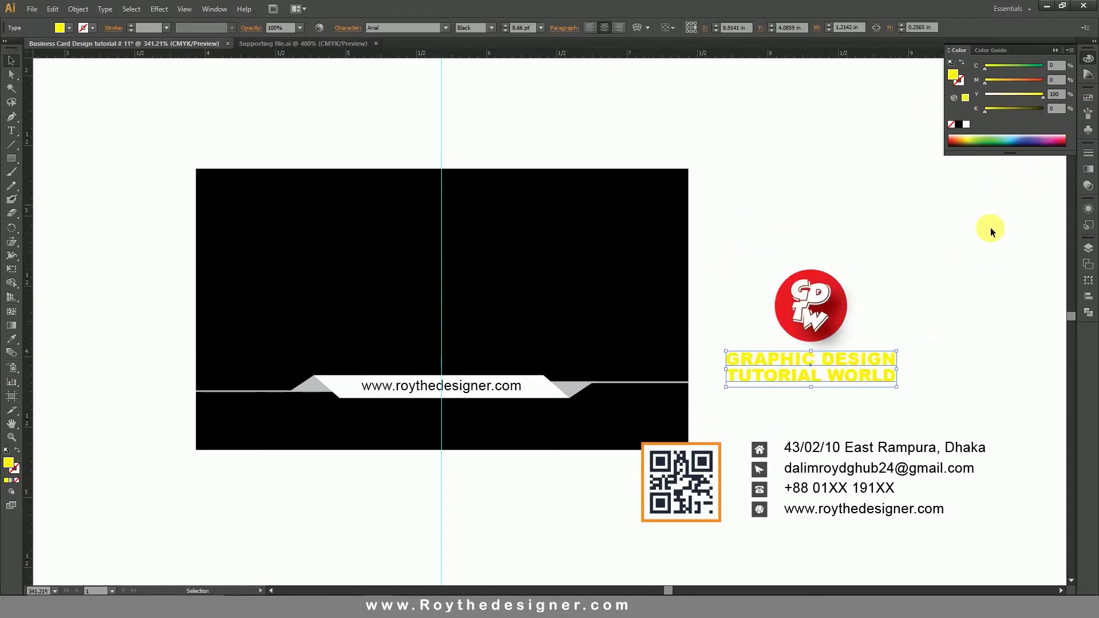
shift+click(817, 319)
drag(823, 320, 453, 265)
Step: Hide the guides and move the QR code and contact details lower right
click(512, 115)
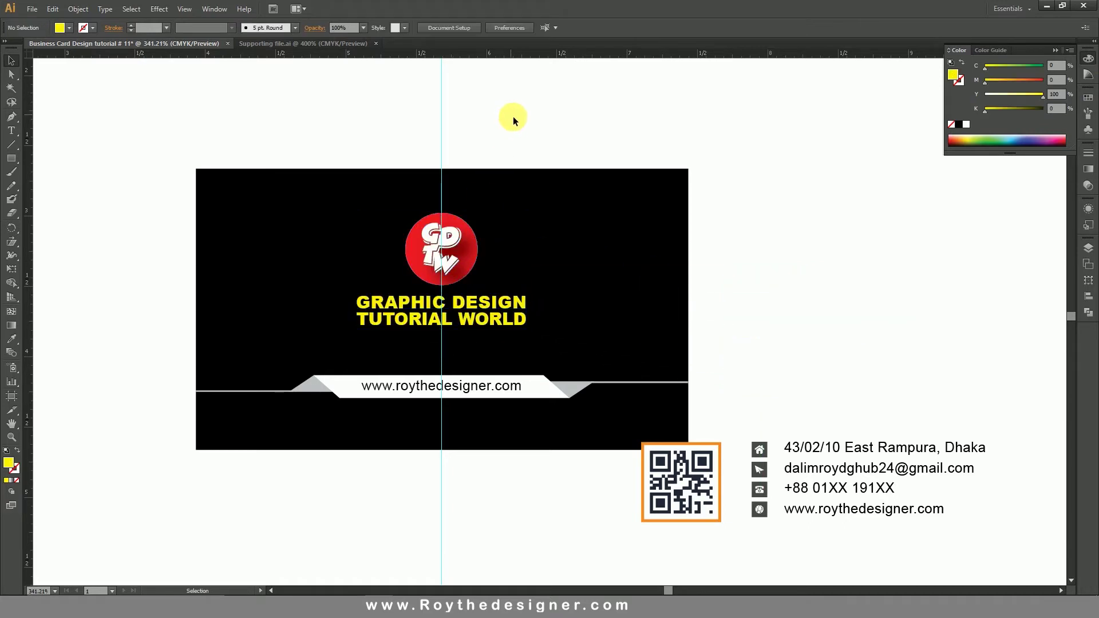
right_click(782, 229)
click(825, 319)
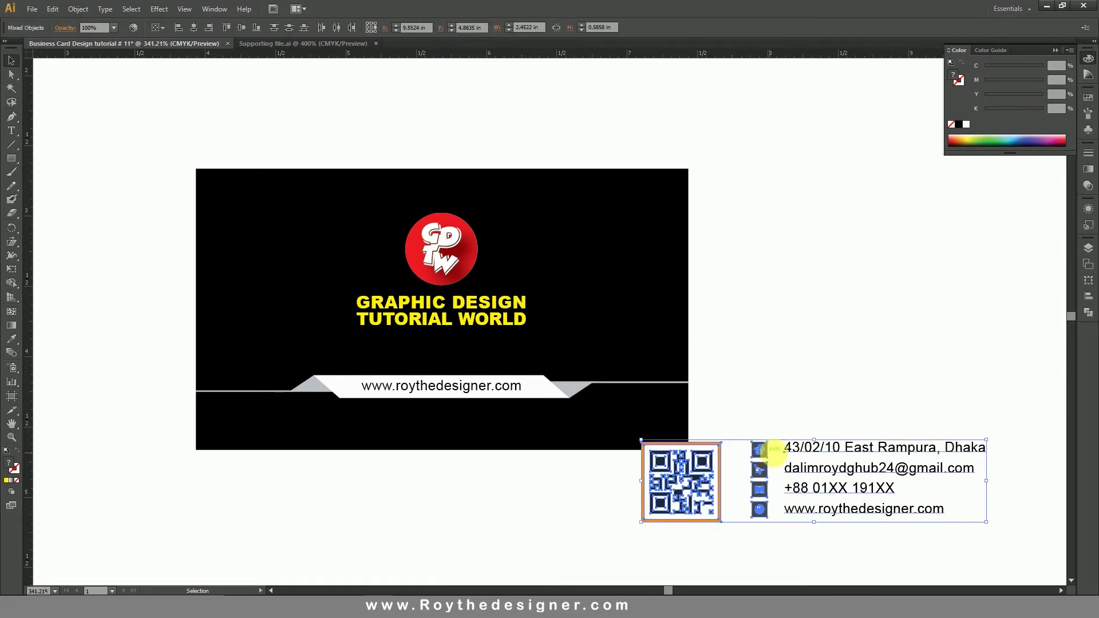
drag(719, 440, 804, 500)
click(819, 410)
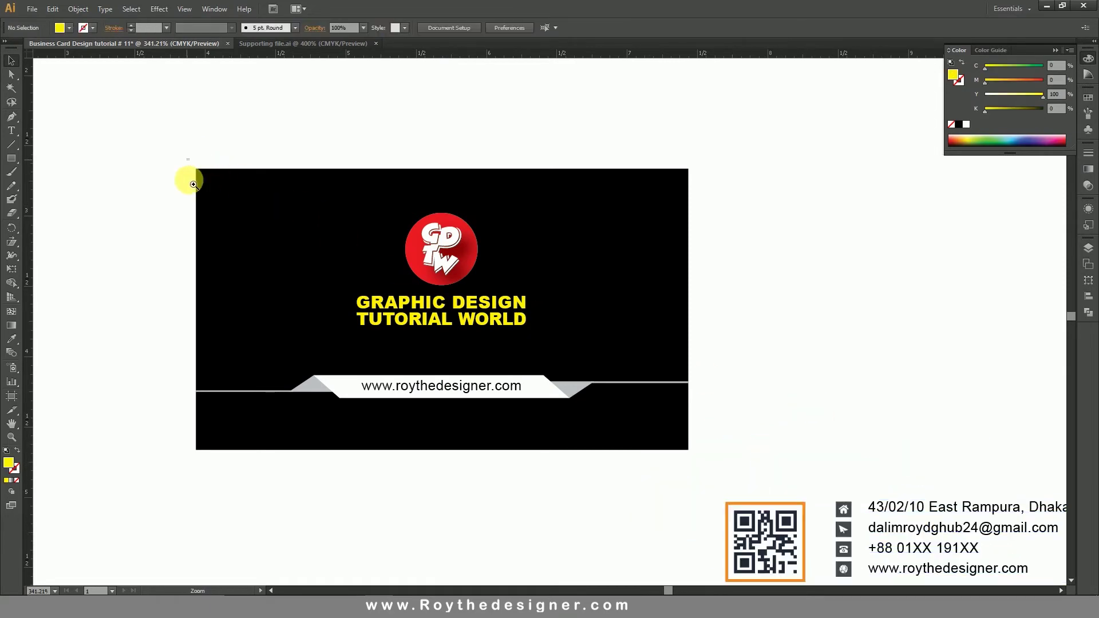
Step: Zoom in on the front card and nudge the logo and title slightly down
drag(194, 184, 741, 471)
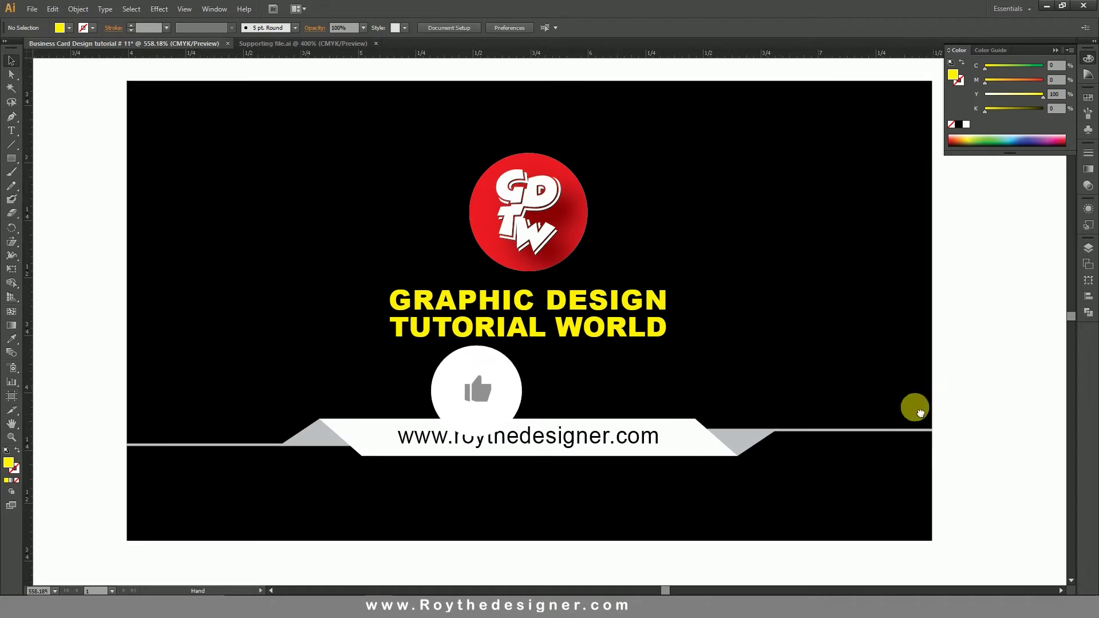
drag(920, 412, 890, 422)
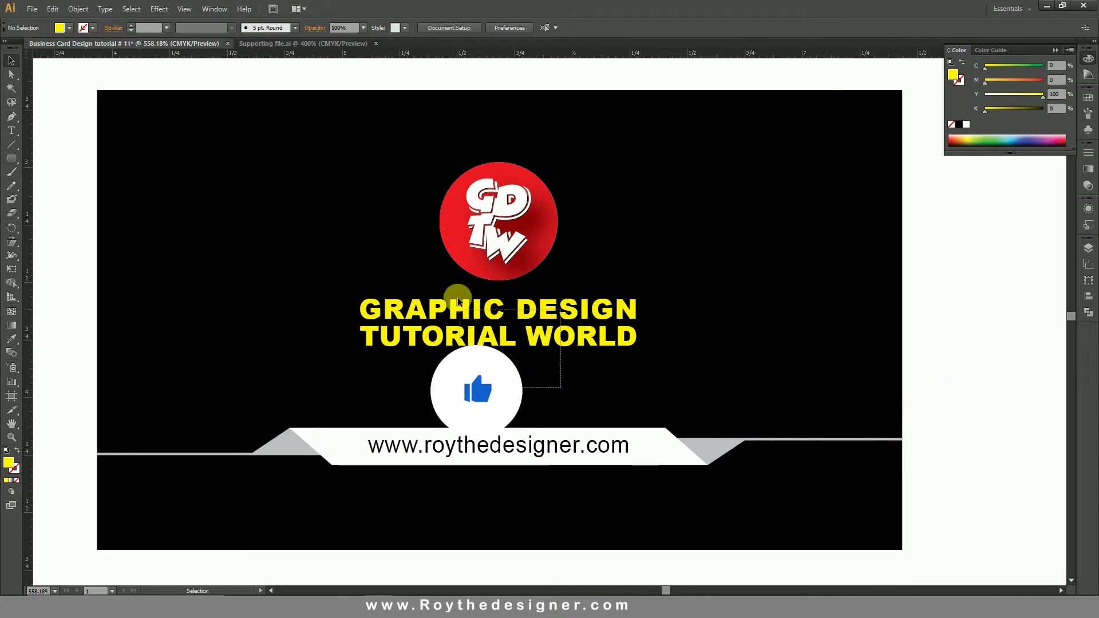
drag(458, 297, 452, 241)
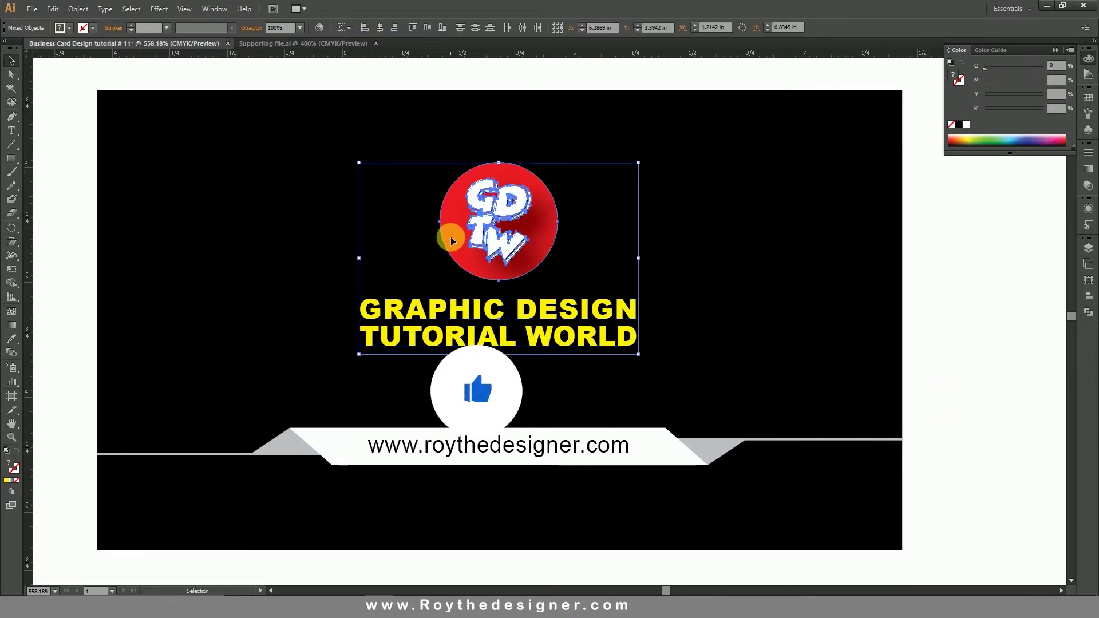
key(Down)
Step: Nudge the bottom website banner down a few steps toward the card's lower edge
key(Down)
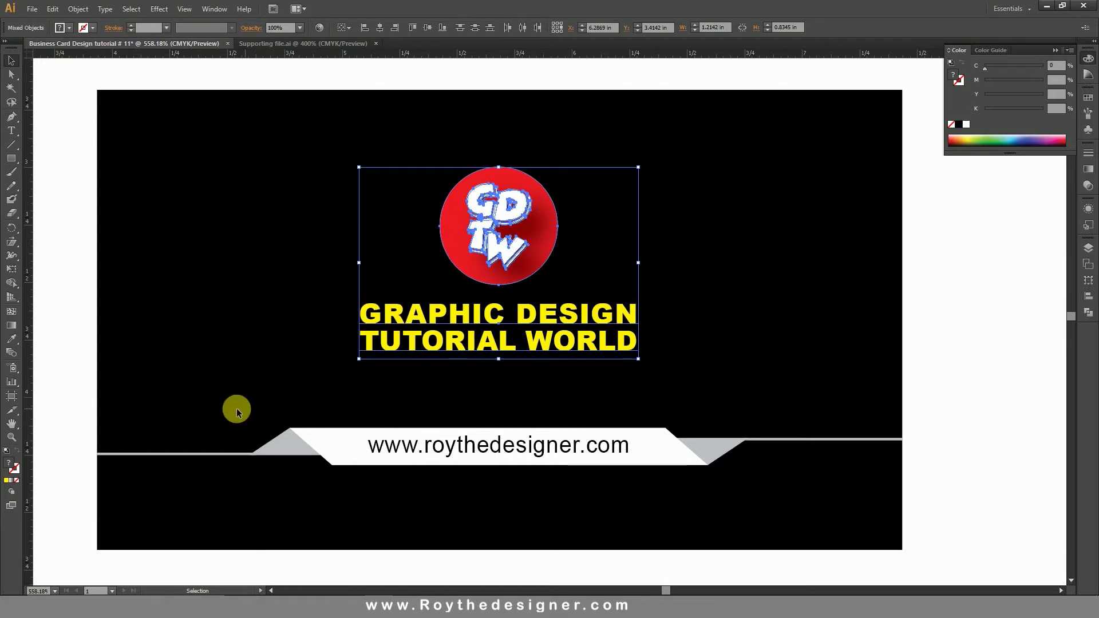
drag(237, 412, 823, 514)
key(Down)
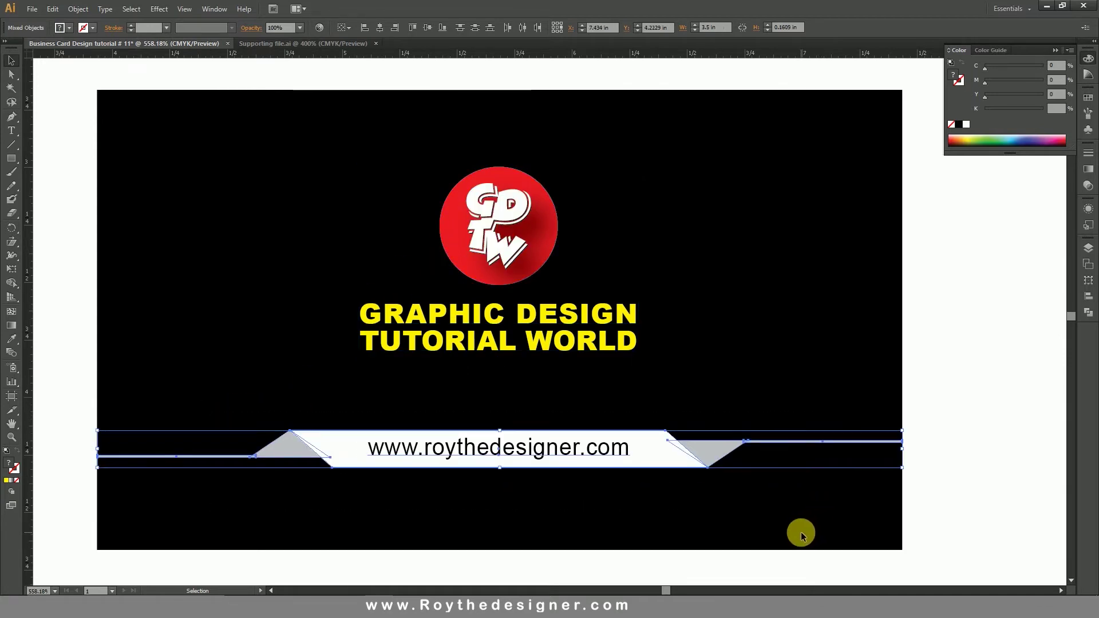
key(Down)
key(Down)
key(Down)
key(Down)
key(Down)
key(Down)
key(Down)
key(Down)
key(Down)
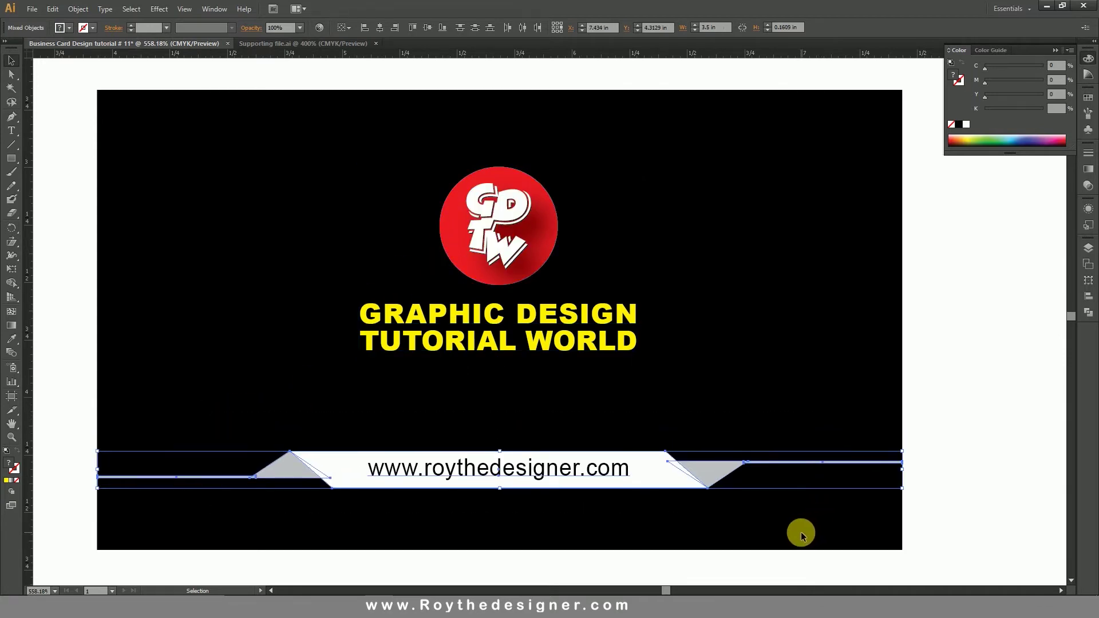
key(Down)
key(Down)
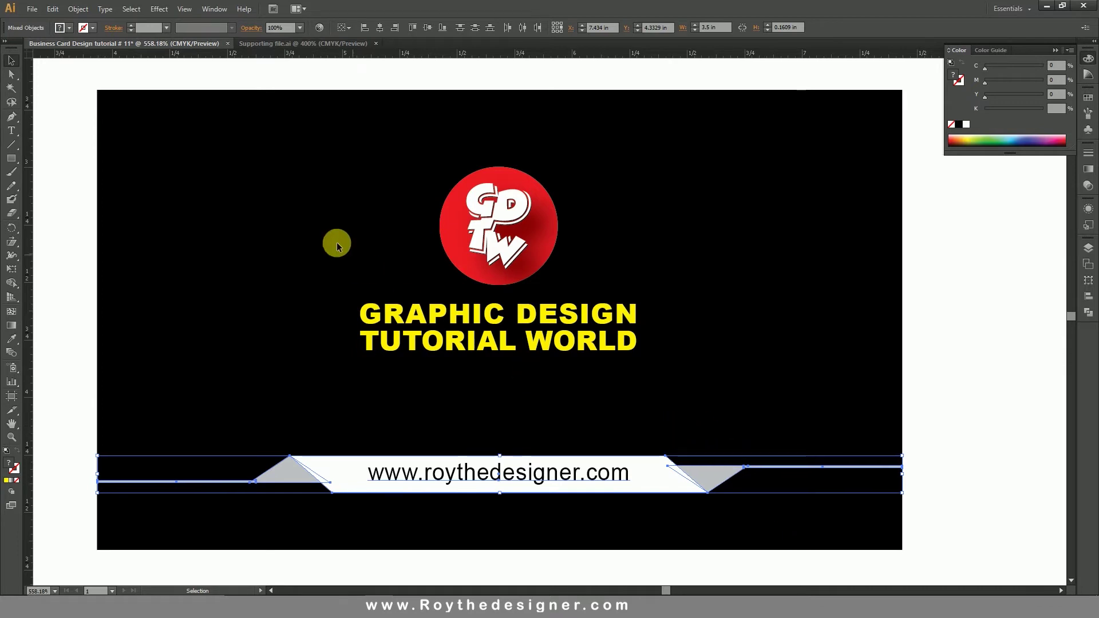
drag(204, 164, 769, 538)
key(Down)
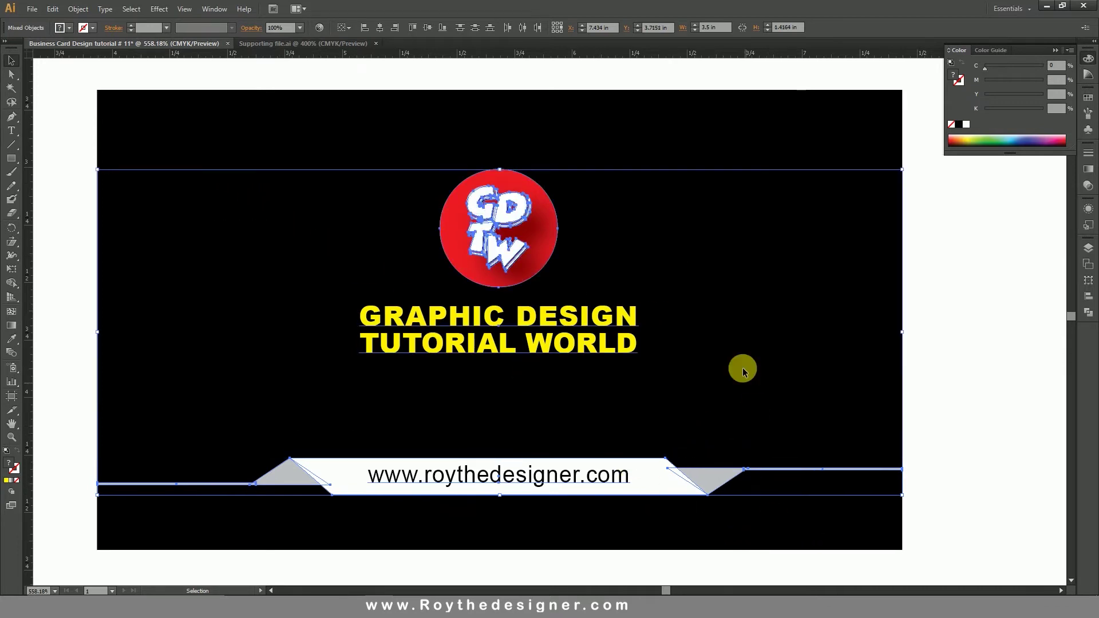
click(742, 355)
Step: Unlock all objects and inset the black card background with a -0.1389 in offset path
click(52, 9)
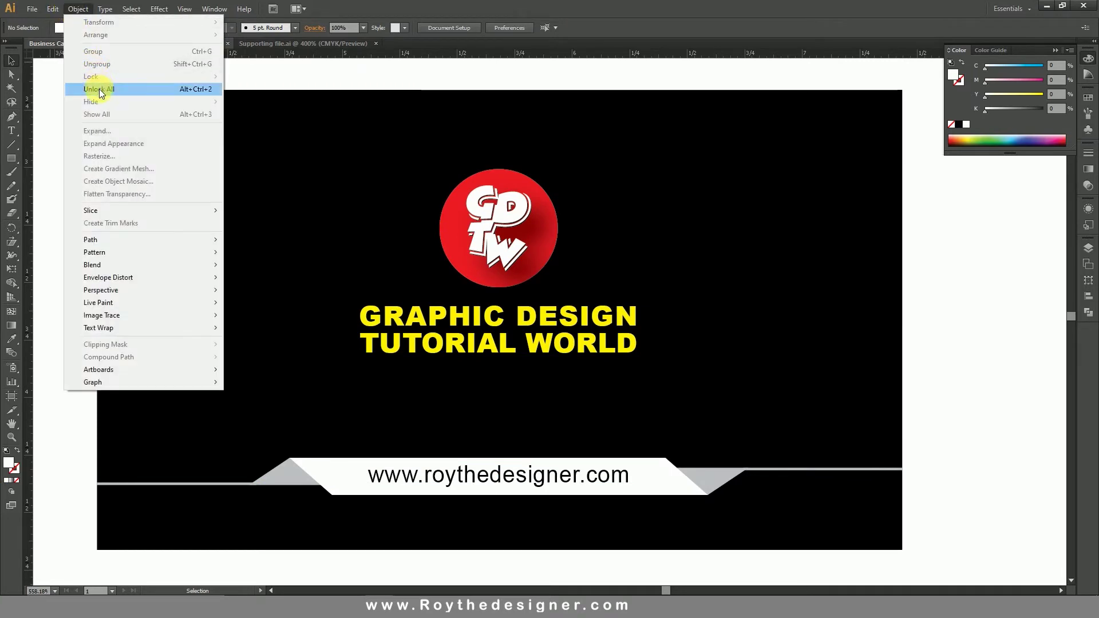
click(94, 89)
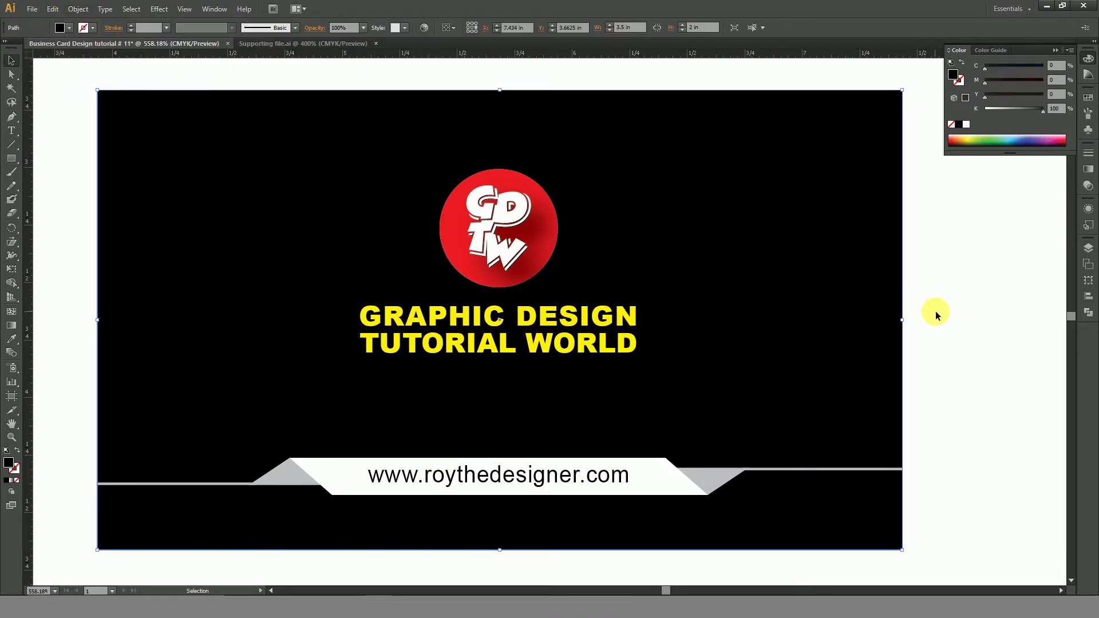
drag(935, 315, 827, 330)
click(78, 9)
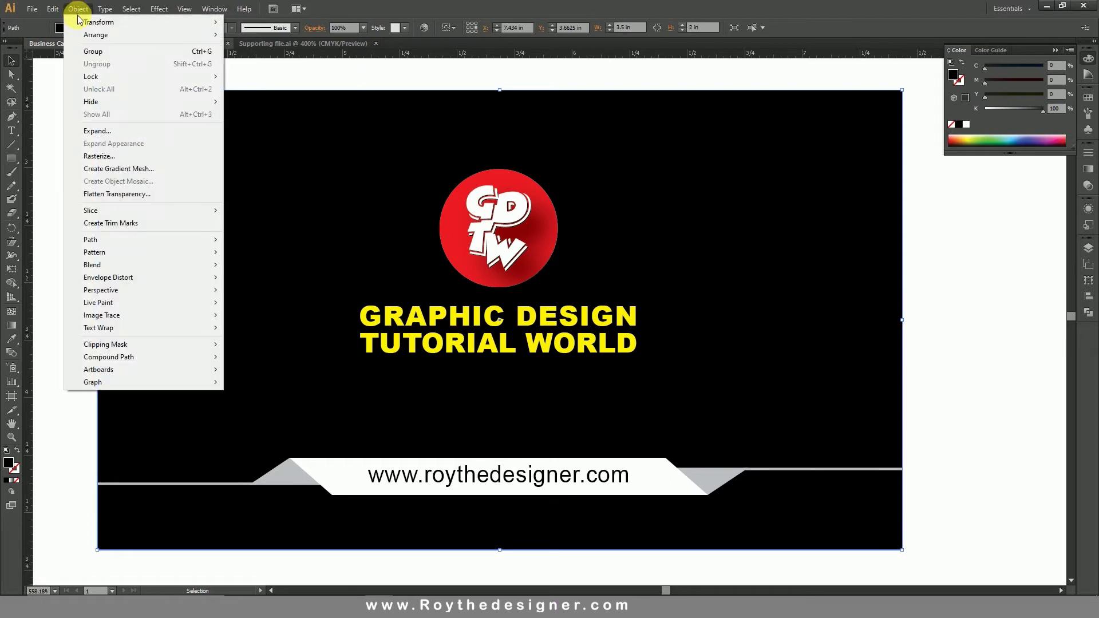
click(78, 9)
click(78, 9)
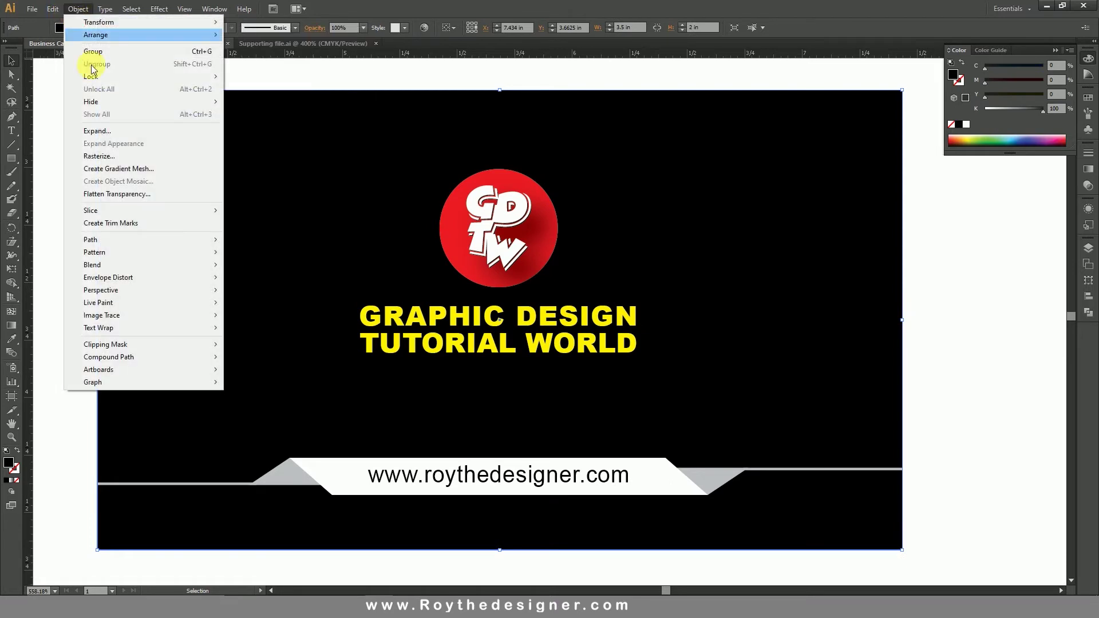
mouse_move(90, 239)
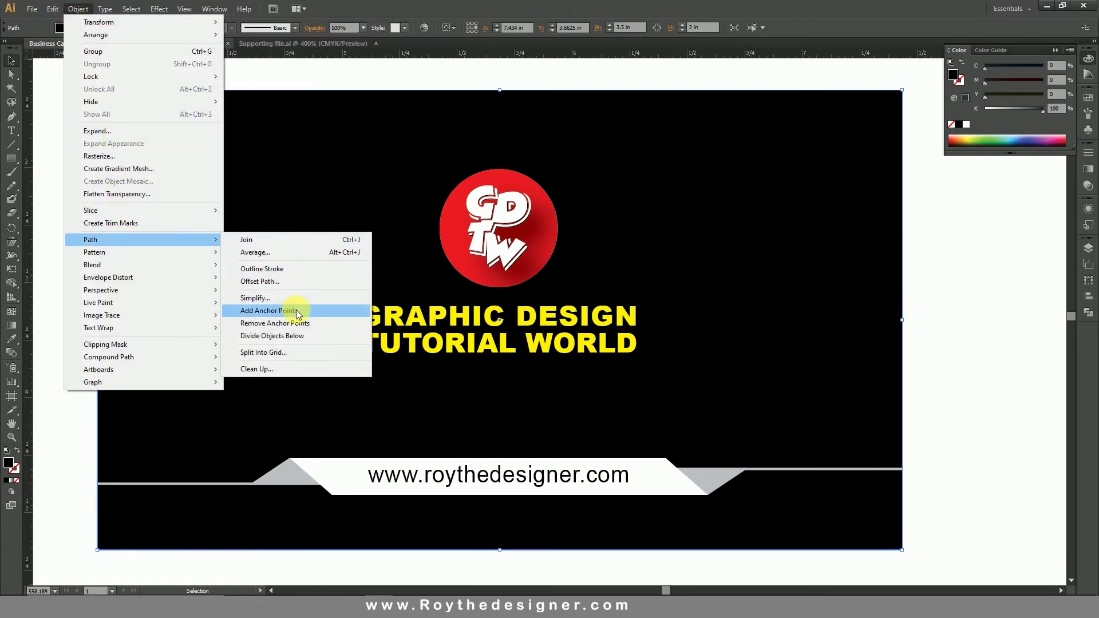
click(276, 281)
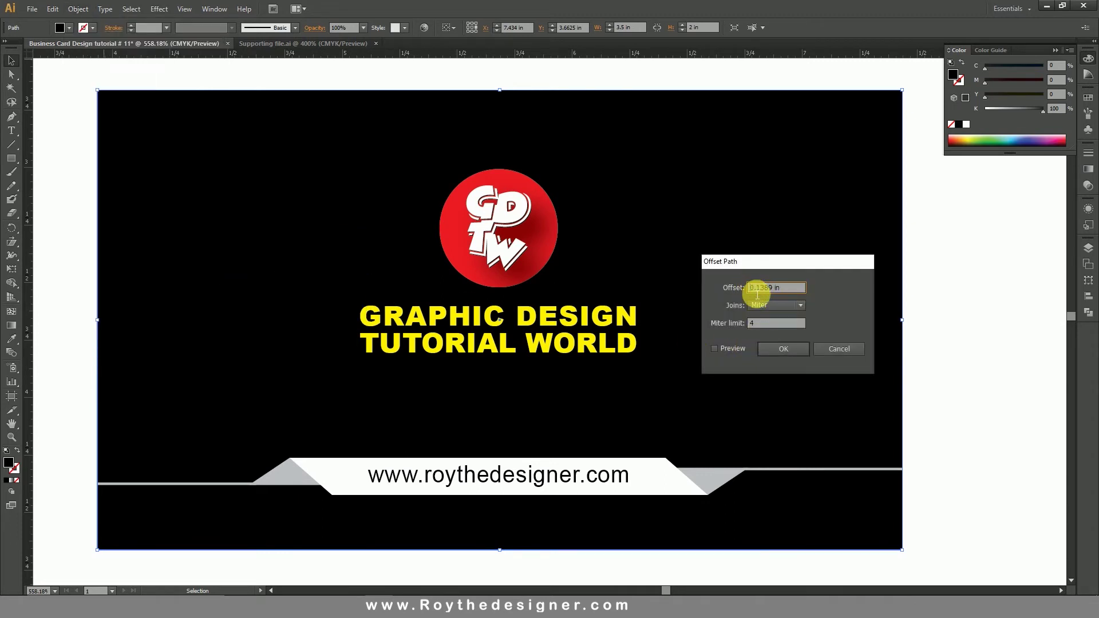
click(715, 348)
click(775, 351)
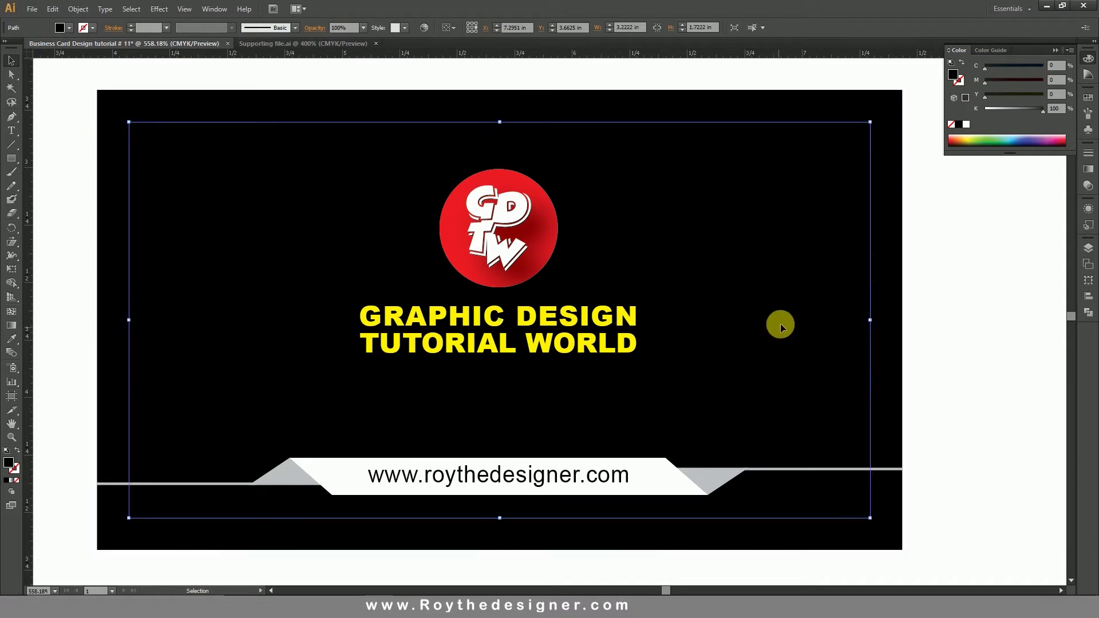
Step: Turn the inset path into a guide and show the guides again
right_click(781, 325)
click(833, 456)
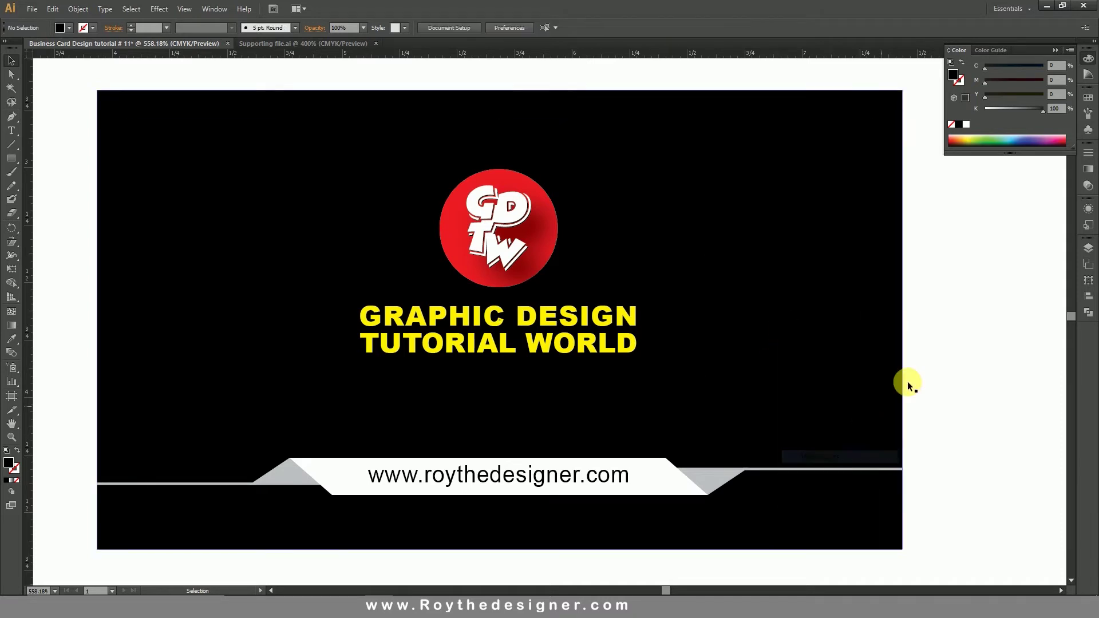
right_click(943, 314)
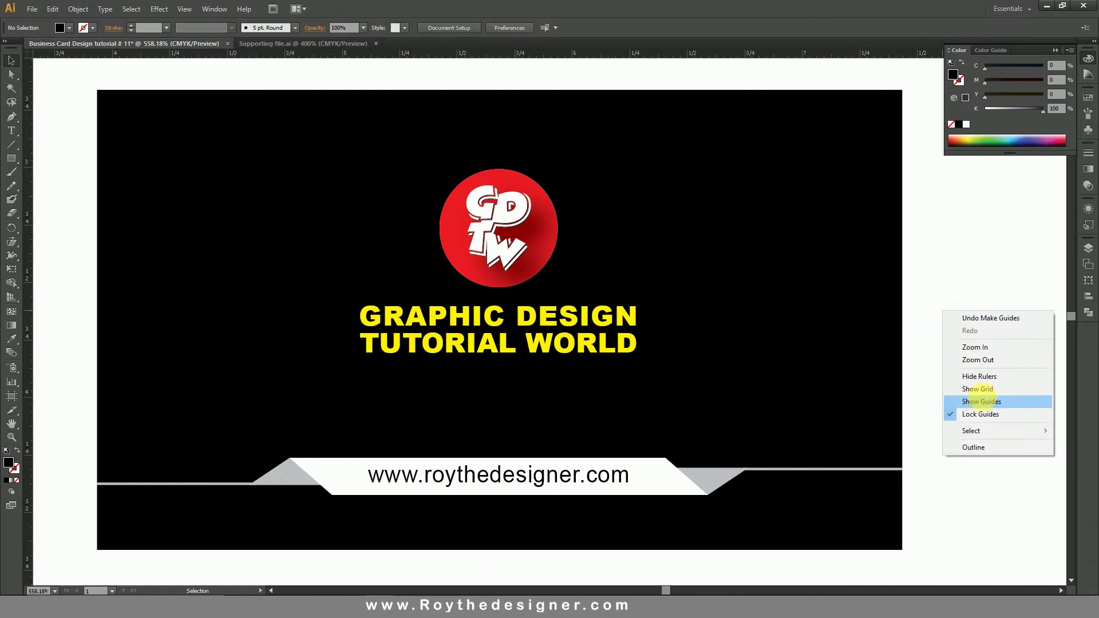
click(971, 397)
key(z)
alt+click(544, 357)
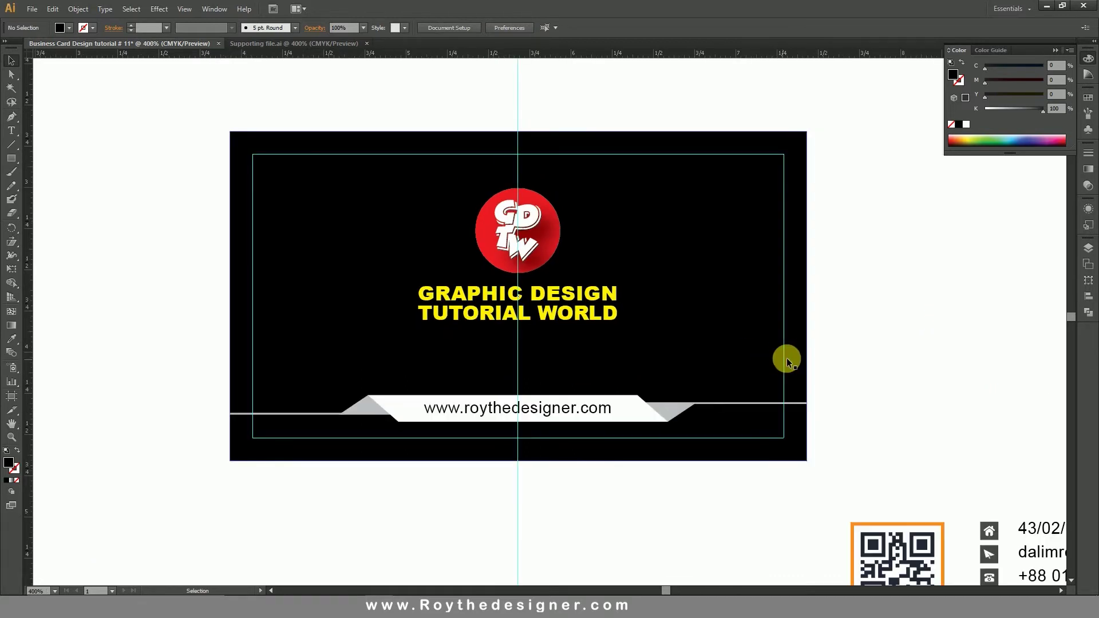
scroll(785, 361, down, 2)
scroll(716, 290, down, 1)
key(ctrl+minus)
Step: Duplicate the black card and place the copy directly below the front card
key(v)
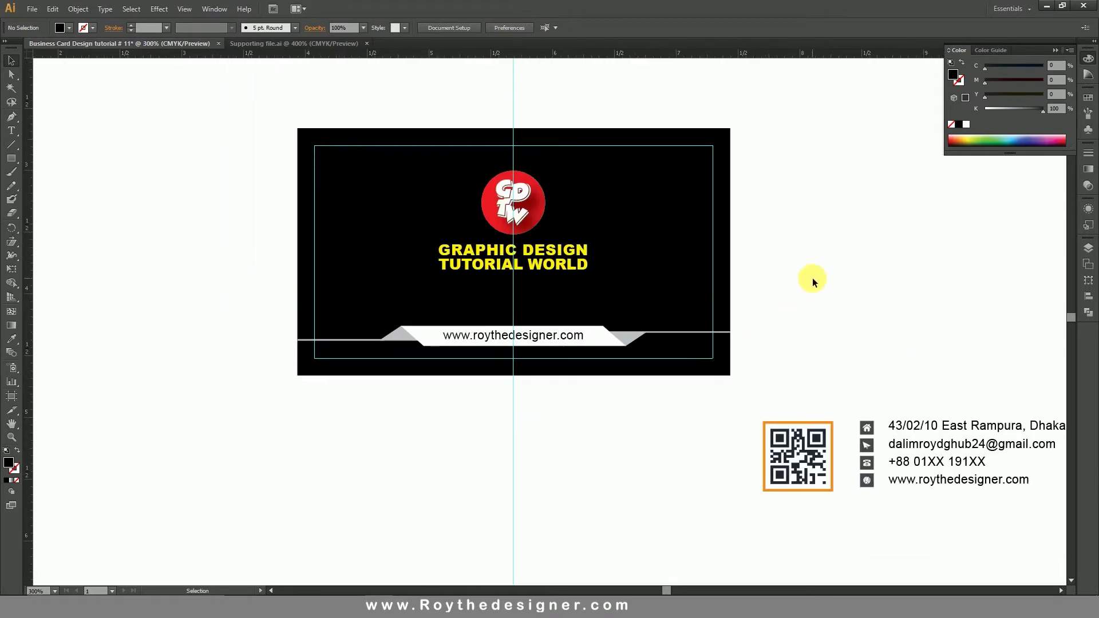
click(661, 375)
click(52, 9)
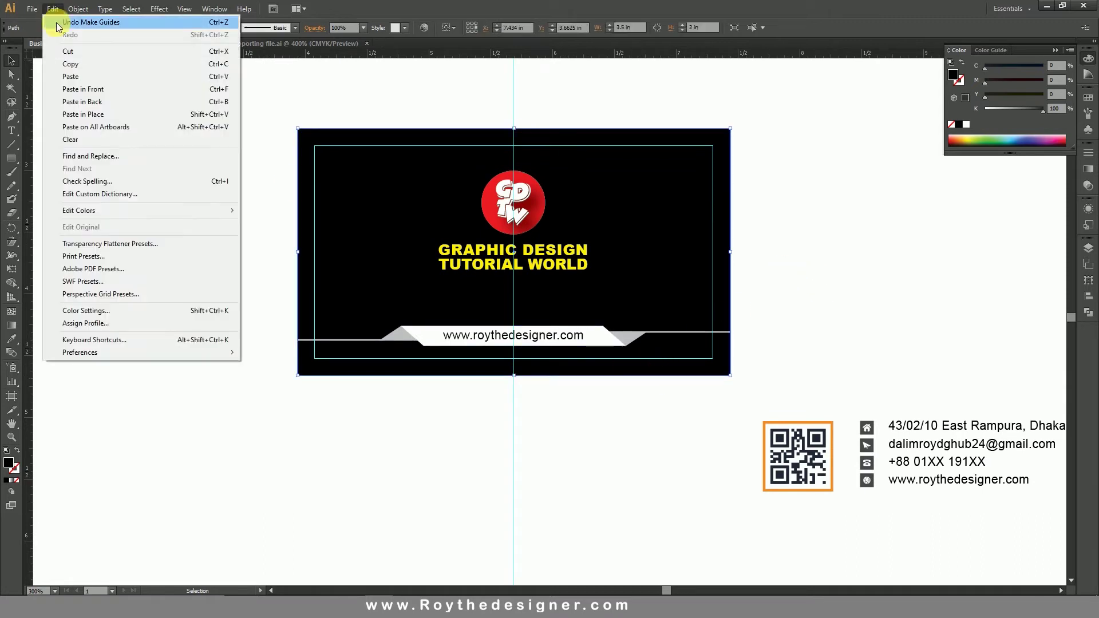
click(72, 64)
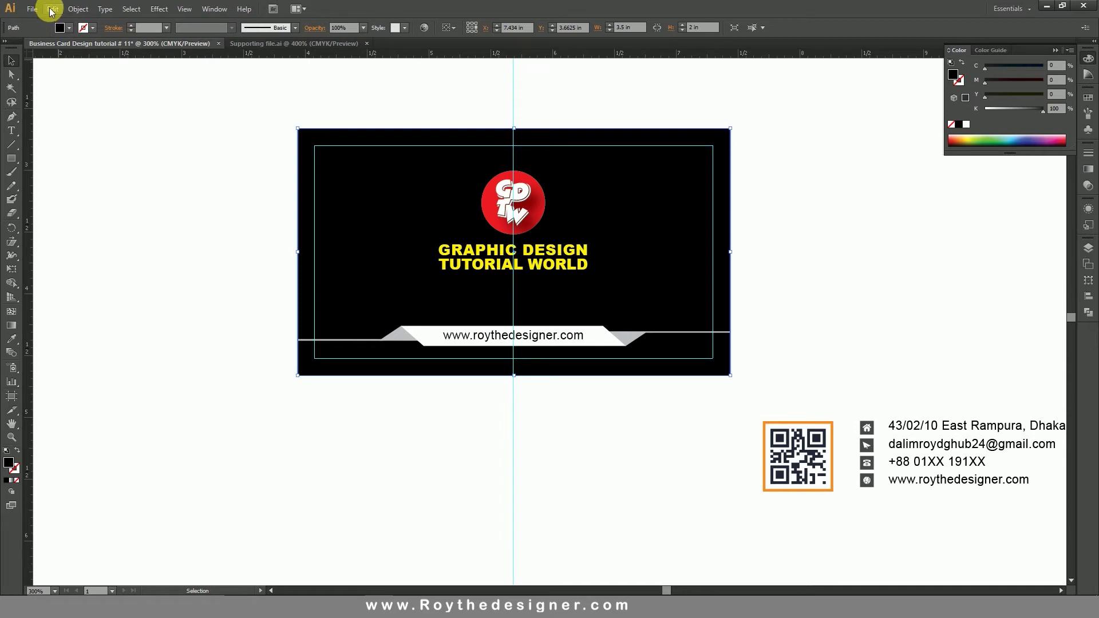
click(52, 9)
click(80, 90)
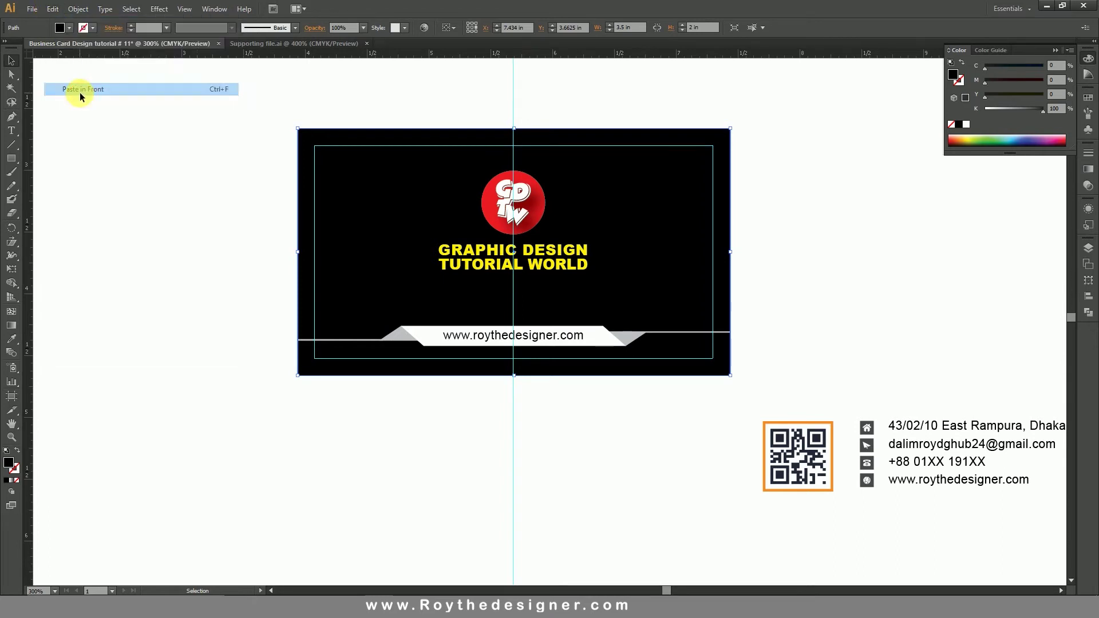
drag(649, 172, 637, 424)
scroll(759, 341, down, 3)
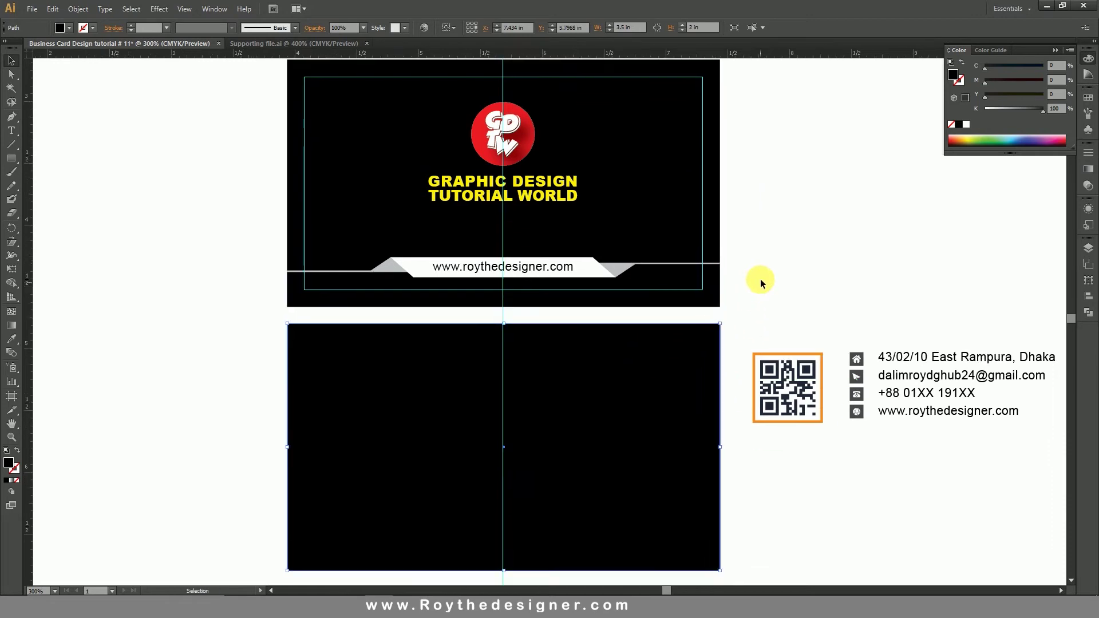
click(761, 277)
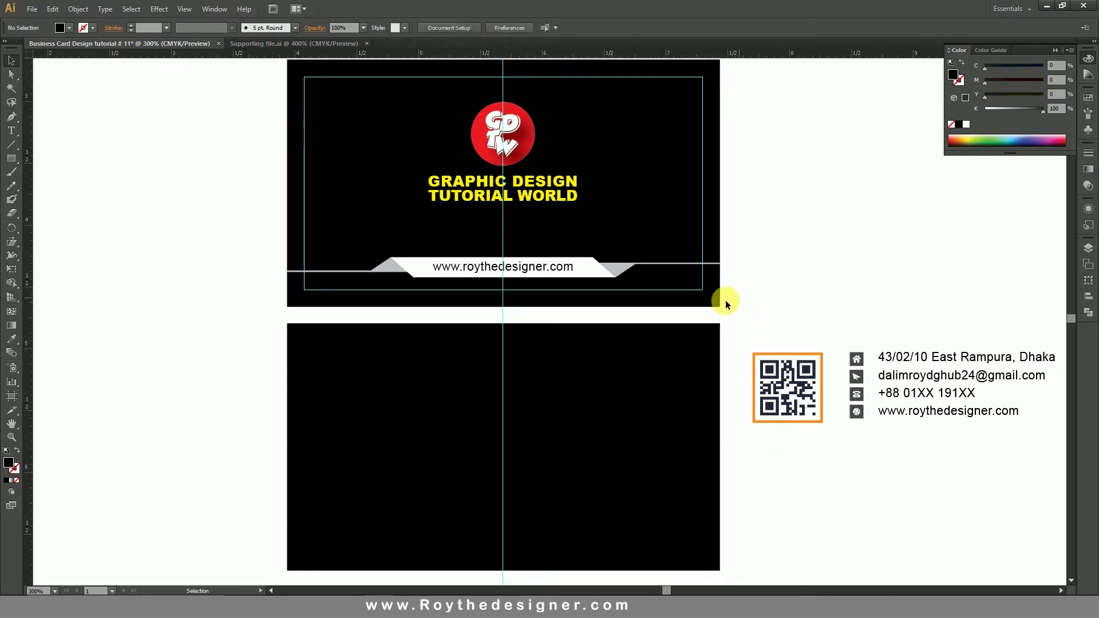
Step: Lock the front card's black background rectangle
click(709, 304)
click(73, 9)
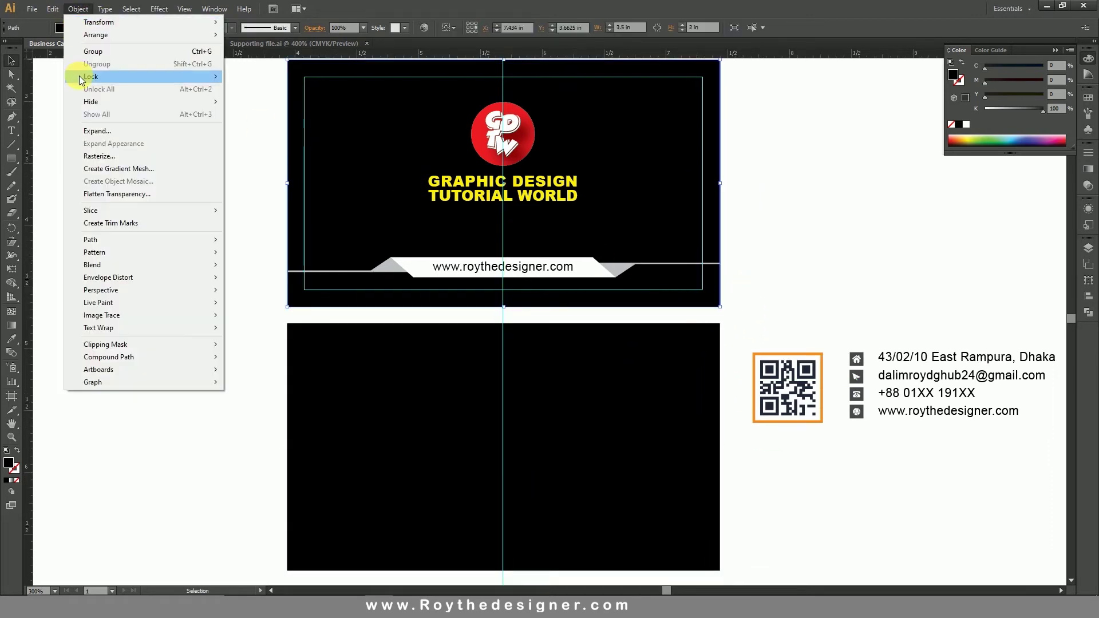
mouse_move(146, 77)
click(280, 77)
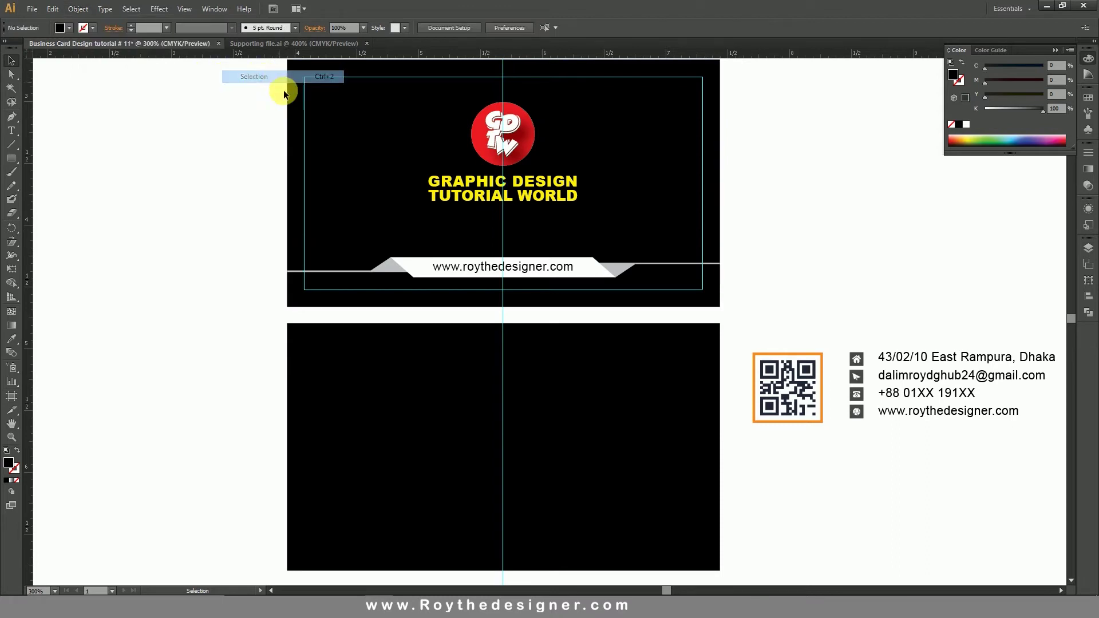
Step: Nudge the URL ribbon with its side lines, and the logo with title, slightly down
drag(372, 271, 364, 277)
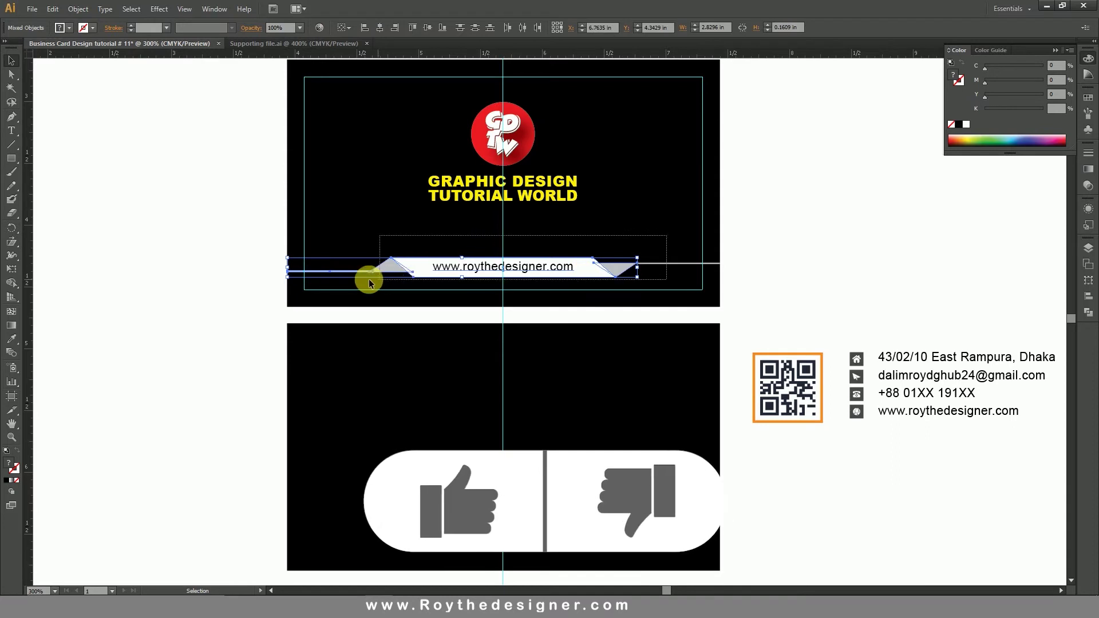
shift+click(368, 277)
key(Down)
key(Down)
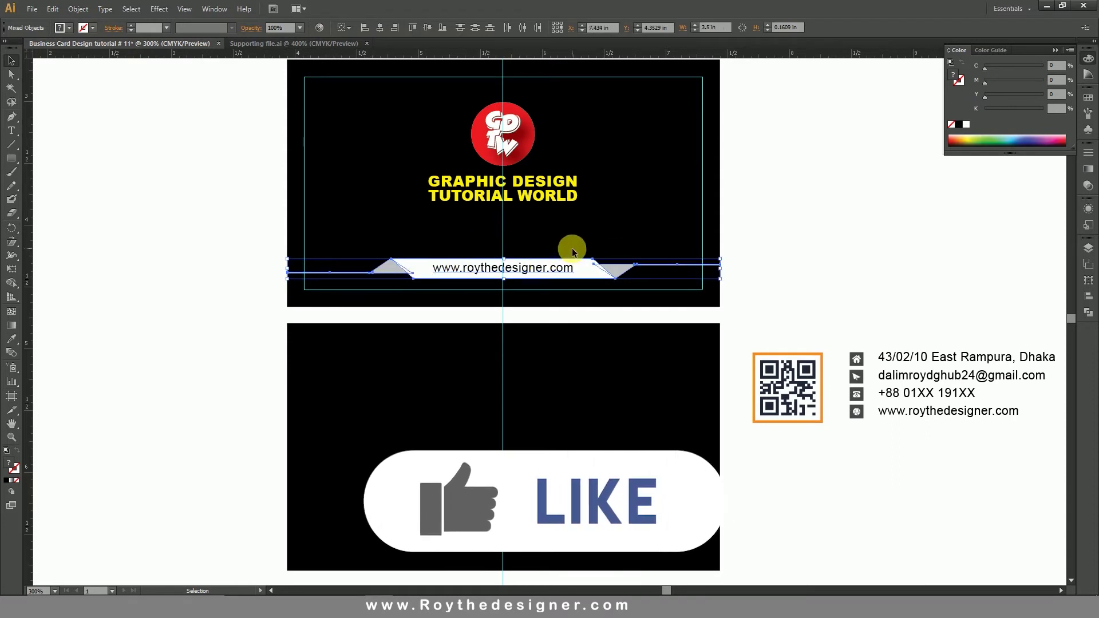
key(Down)
key(Down)
key(Down)
key(Down)
key(Down)
key(Down)
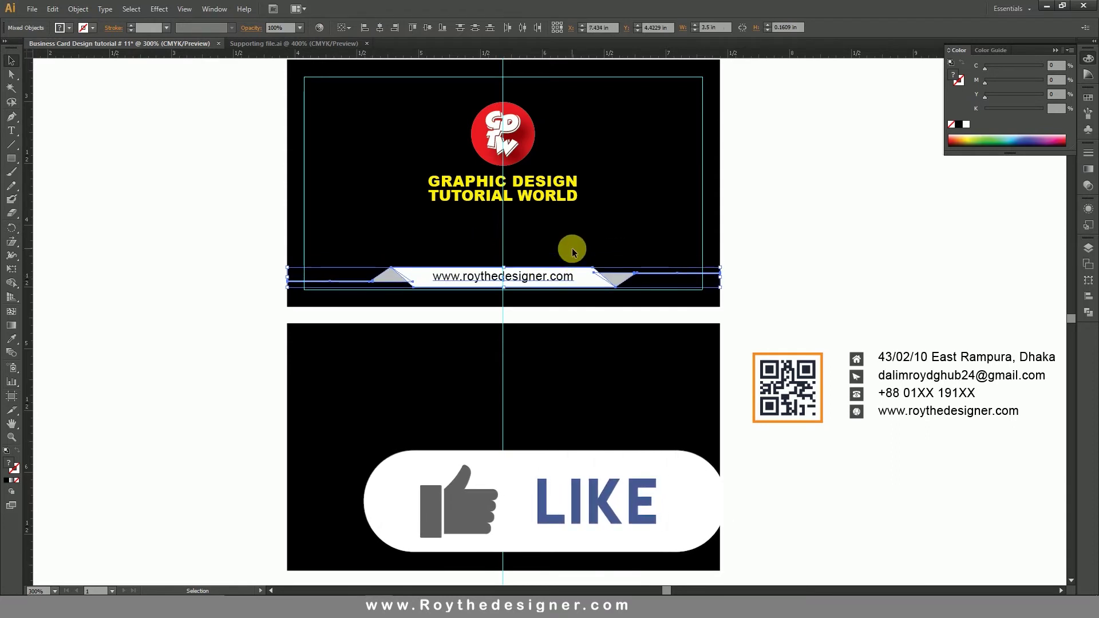
key(Down)
key(Down)
click(595, 234)
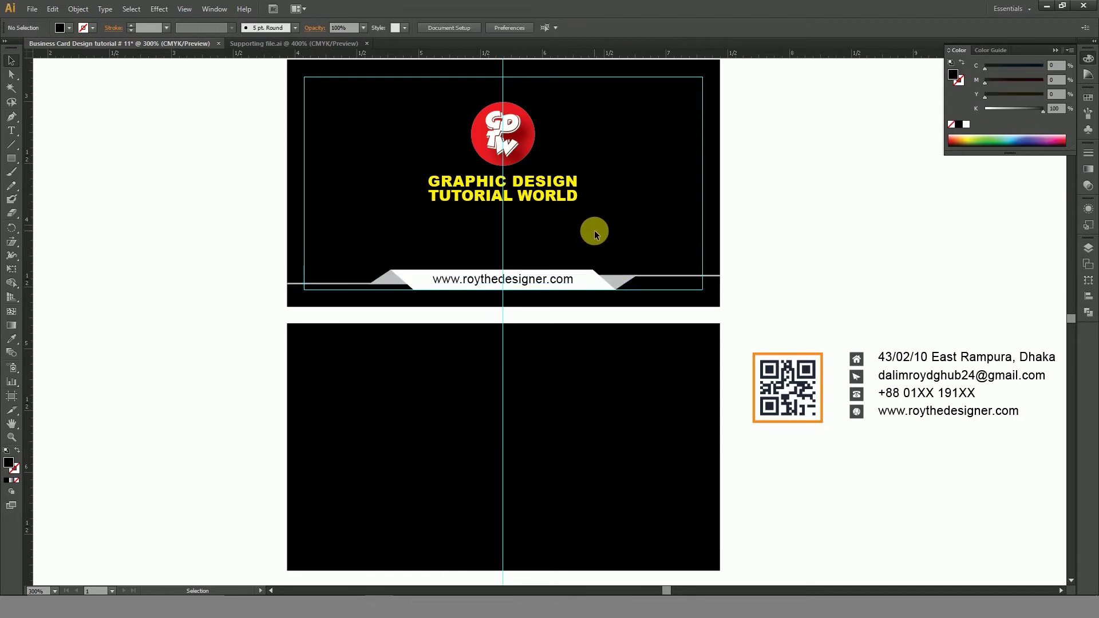
click(495, 174)
key(Down)
key(Down)
key(Down)
key(Down)
key(Down)
key(Down)
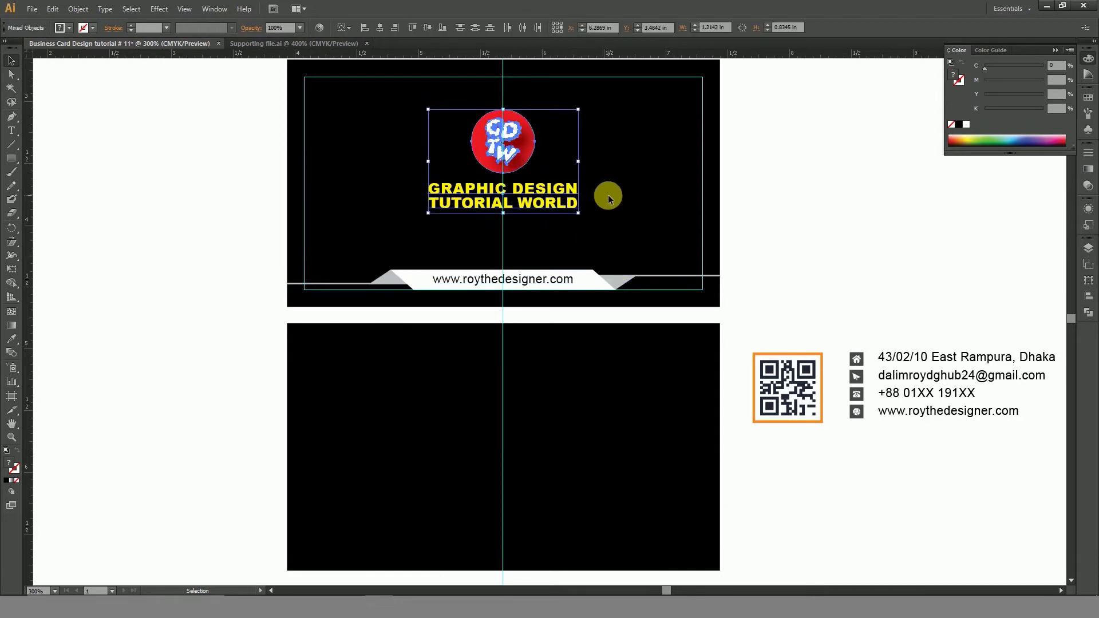
click(726, 181)
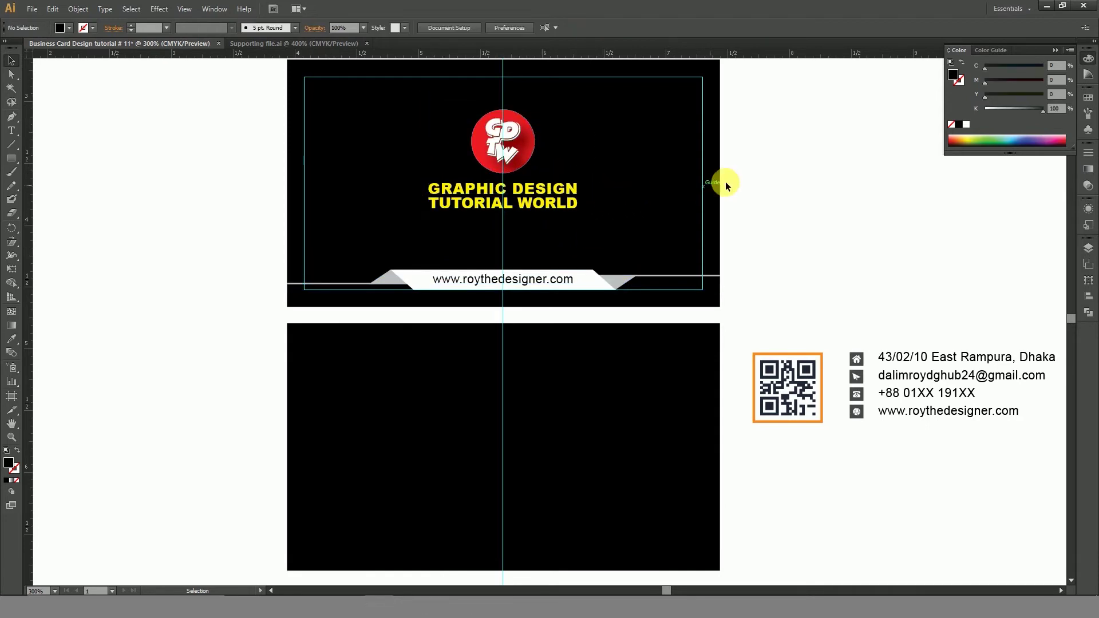
Step: Hide the guides and nudge the URL band up one step
right_click(778, 167)
click(813, 255)
drag(777, 194, 770, 256)
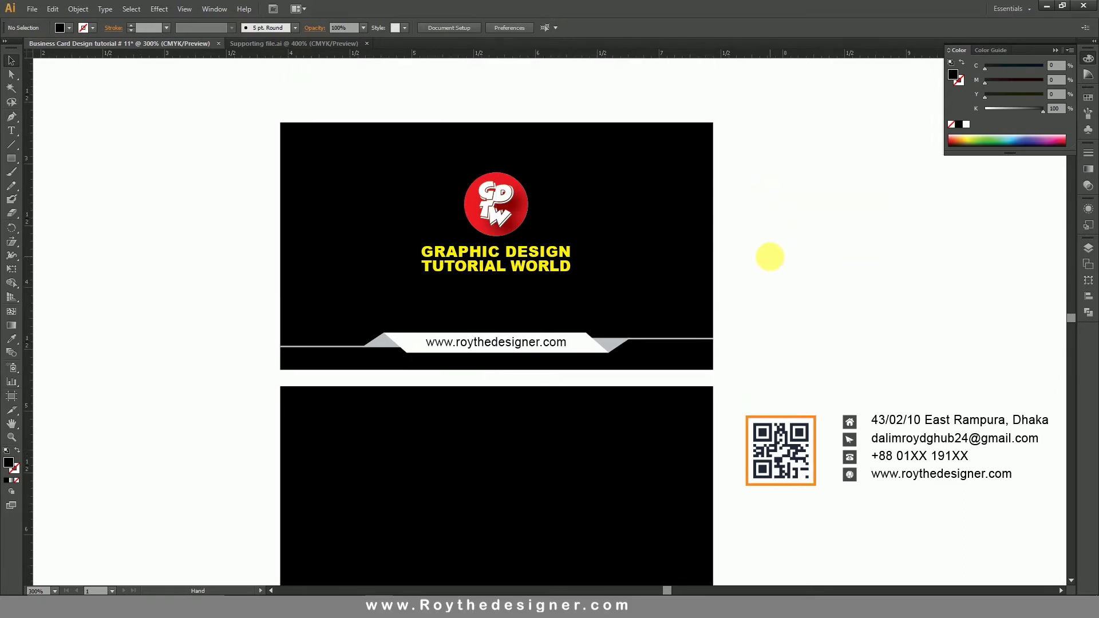
drag(561, 357, 657, 360)
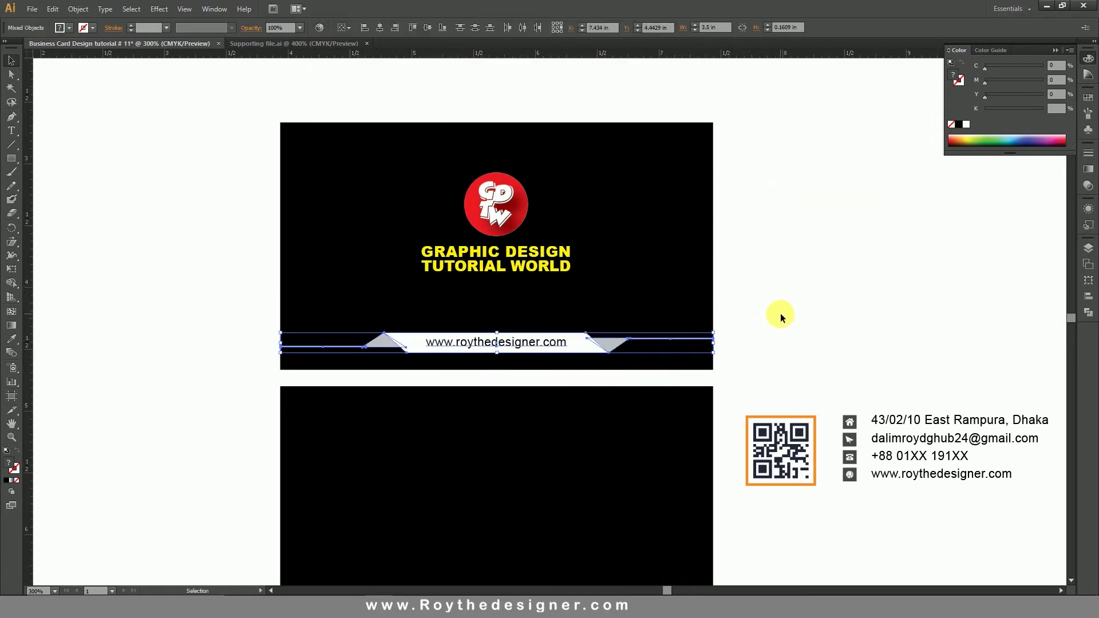
key(Up)
key(Up)
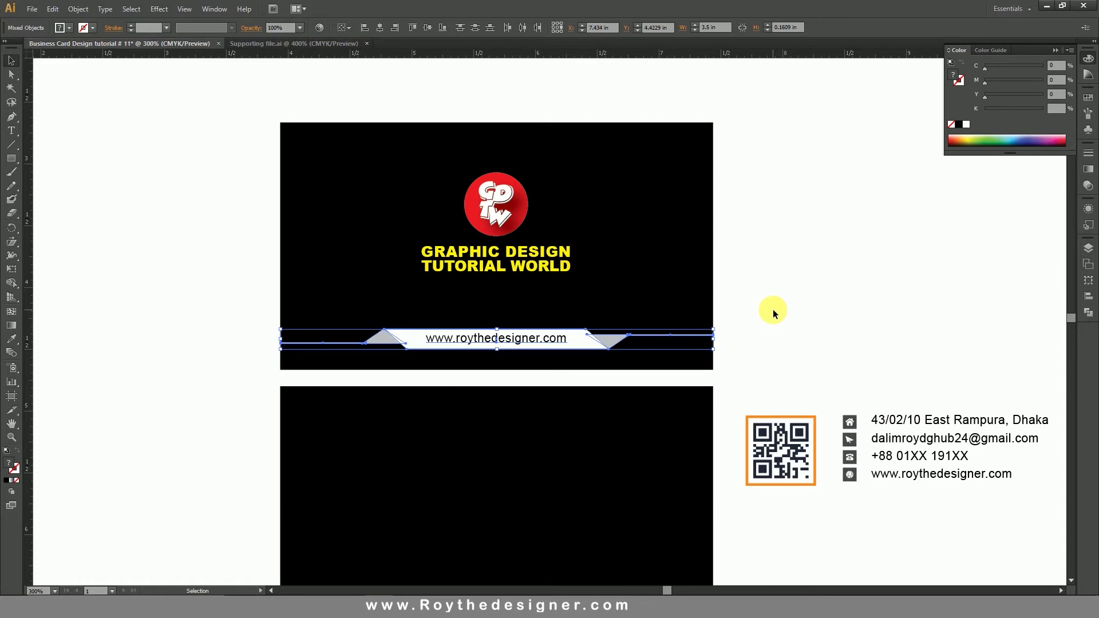
click(773, 309)
mouse_move(777, 312)
mouse_down()
mouse_move(771, 296)
mouse_move(803, 271)
mouse_up()
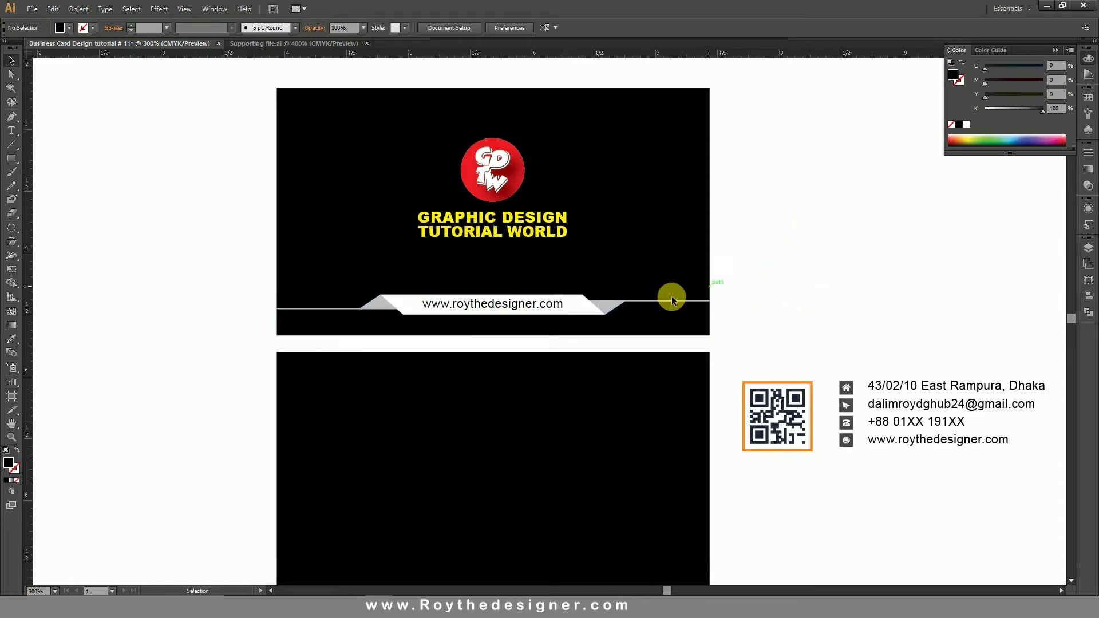
click(466, 399)
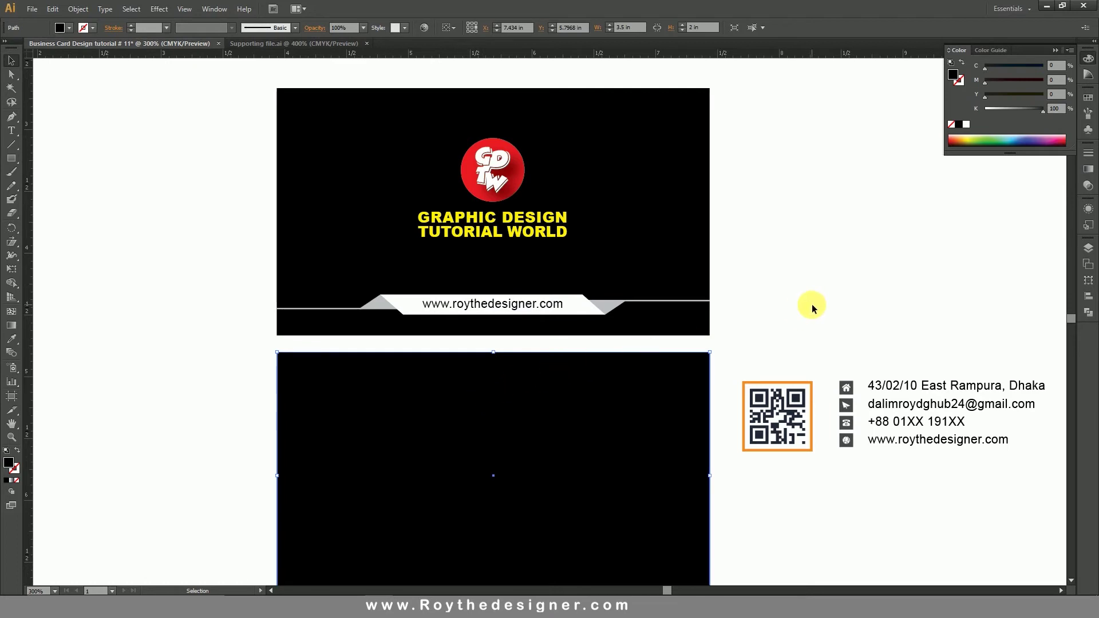
Step: Fill the lower card rectangle red (M 100, Y 100, K 0)
mouse_move(1039, 108)
mouse_down()
mouse_move(984, 108)
mouse_move(1043, 94)
mouse_move(1043, 80)
mouse_up()
scroll(790, 269, down, 1)
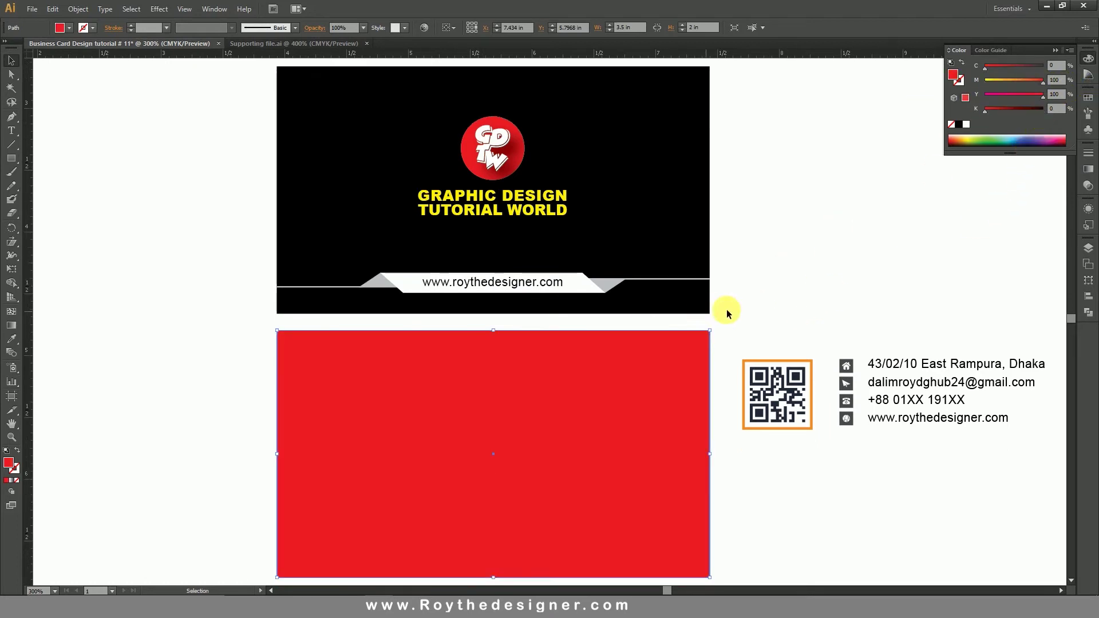
drag(733, 305, 687, 344)
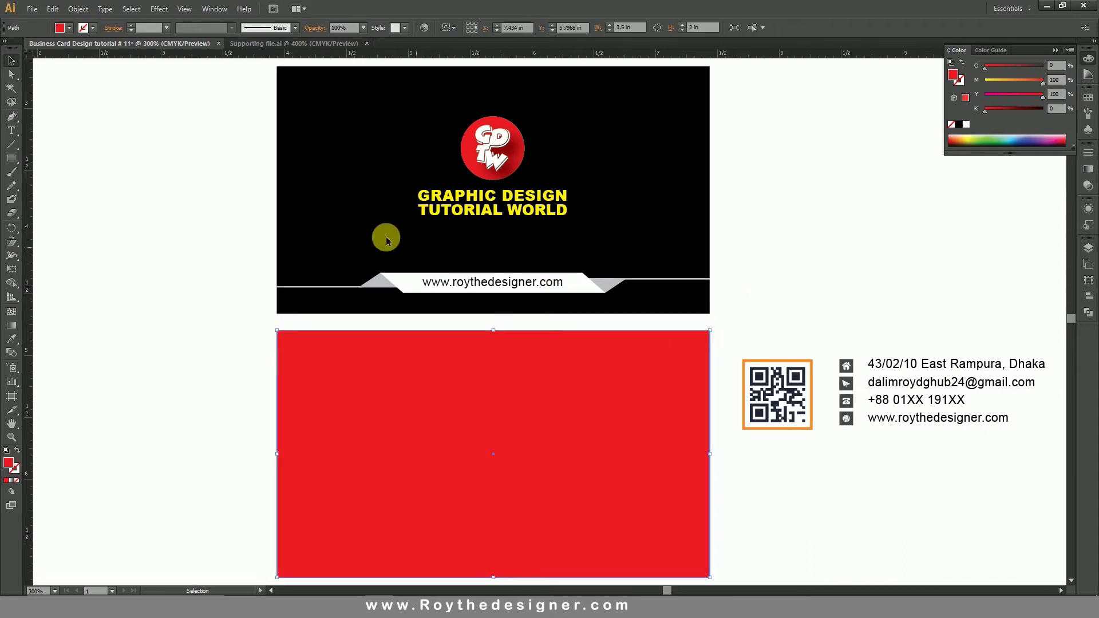
click(78, 9)
mouse_move(97, 80)
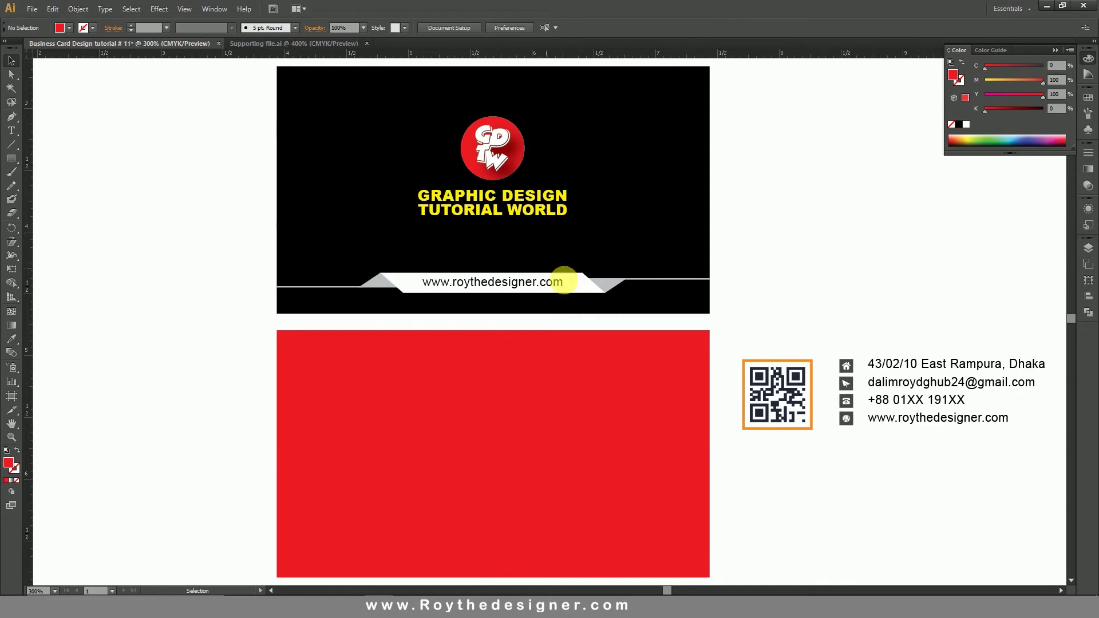
Step: Copy the URL band and paste a copy in front
drag(633, 261, 335, 299)
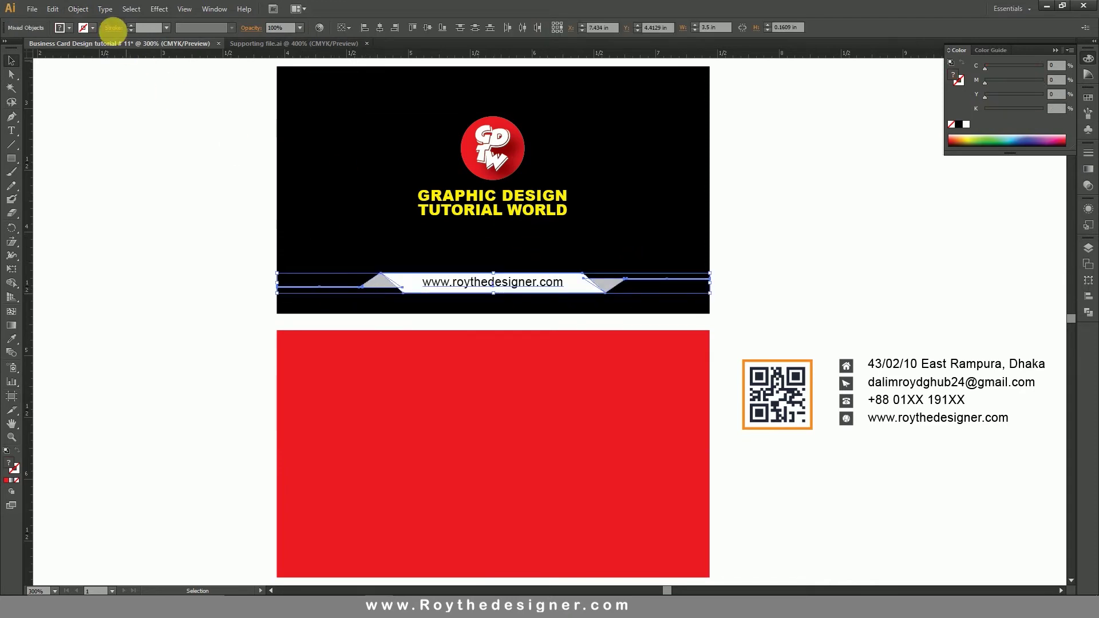
click(53, 8)
click(72, 64)
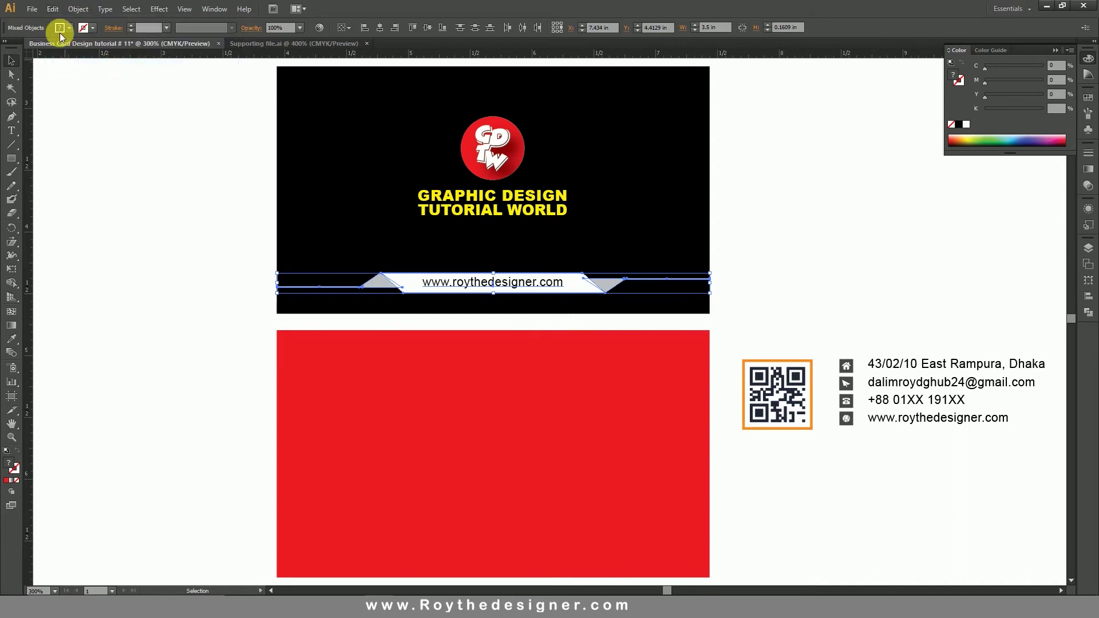
click(53, 9)
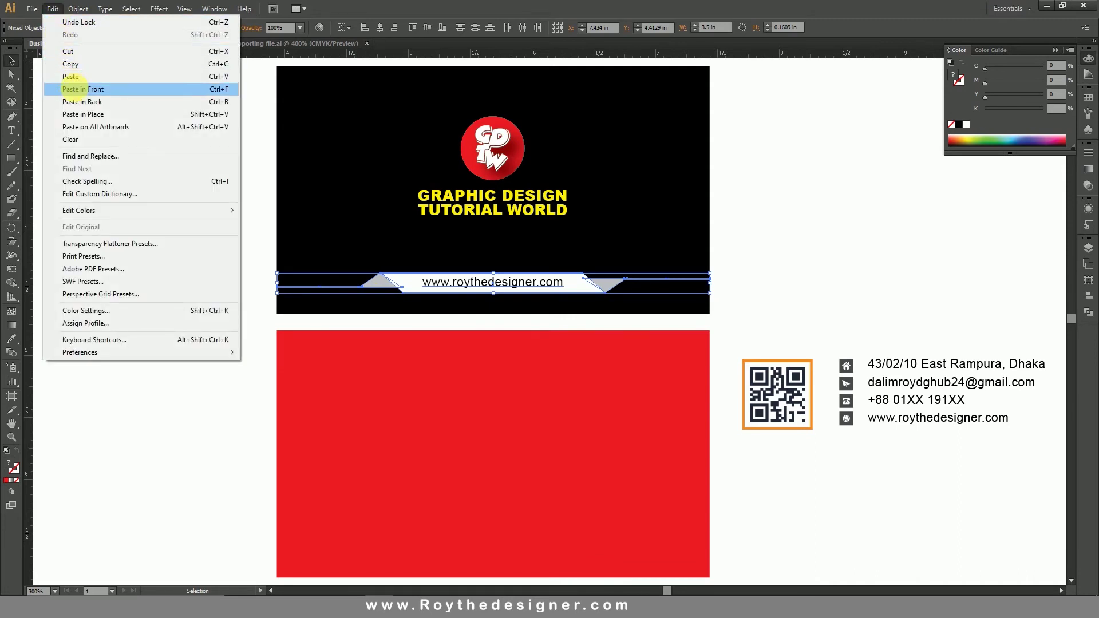
click(74, 89)
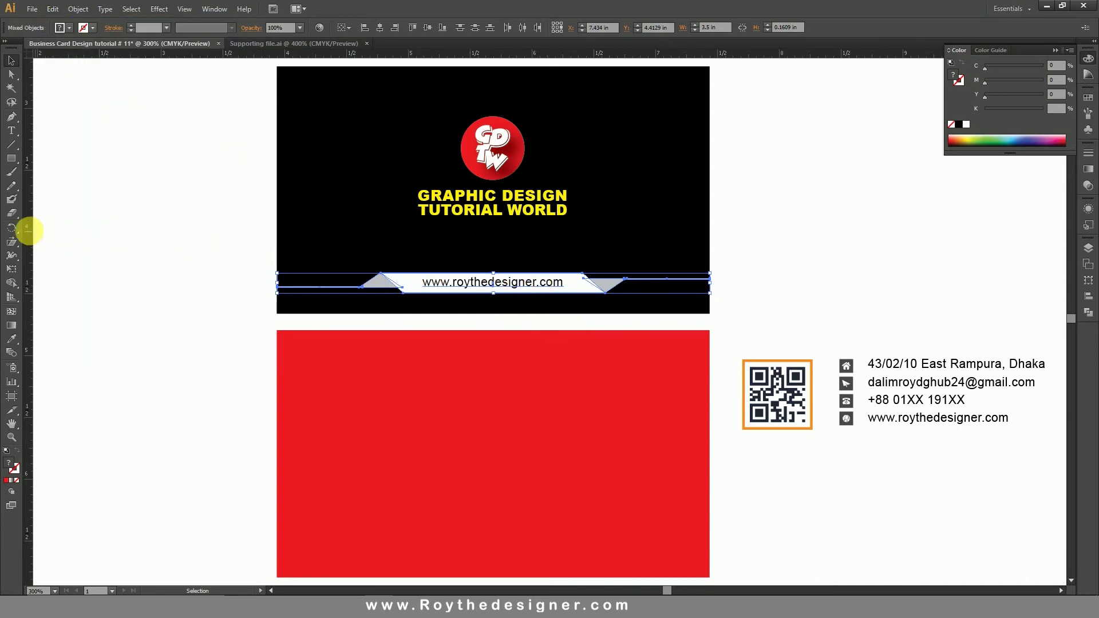
Step: Rotate the URL band copy 90° to vertical and move it onto the red card
click(11, 228)
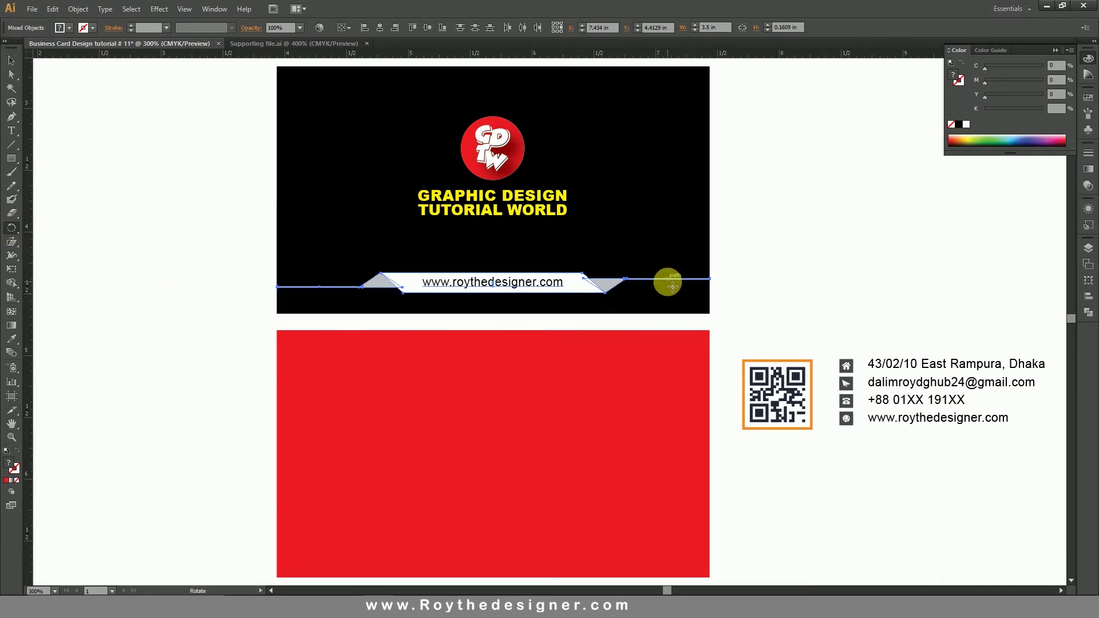
drag(671, 284, 503, 425)
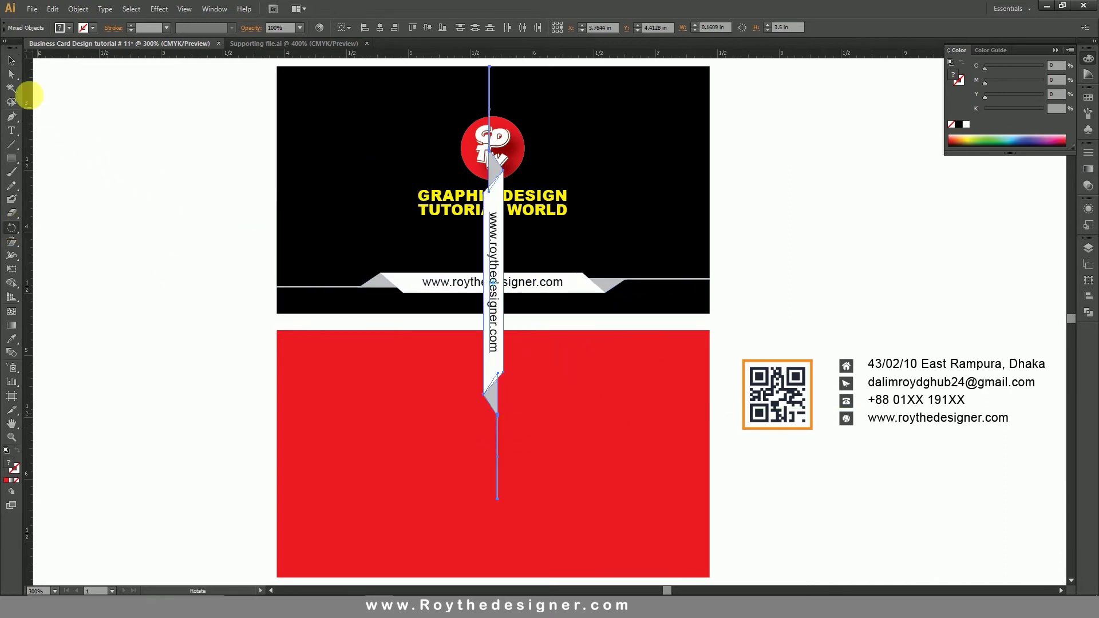
click(11, 60)
mouse_move(493, 240)
mouse_down()
mouse_move(422, 381)
mouse_move(442, 417)
mouse_up()
drag(569, 451, 577, 352)
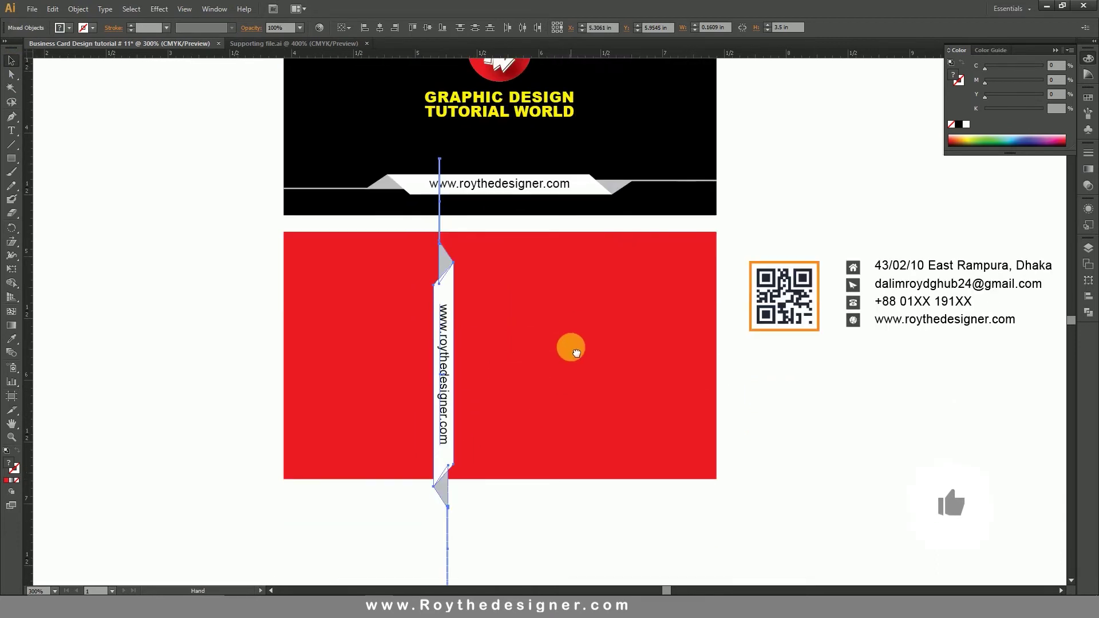
click(438, 392)
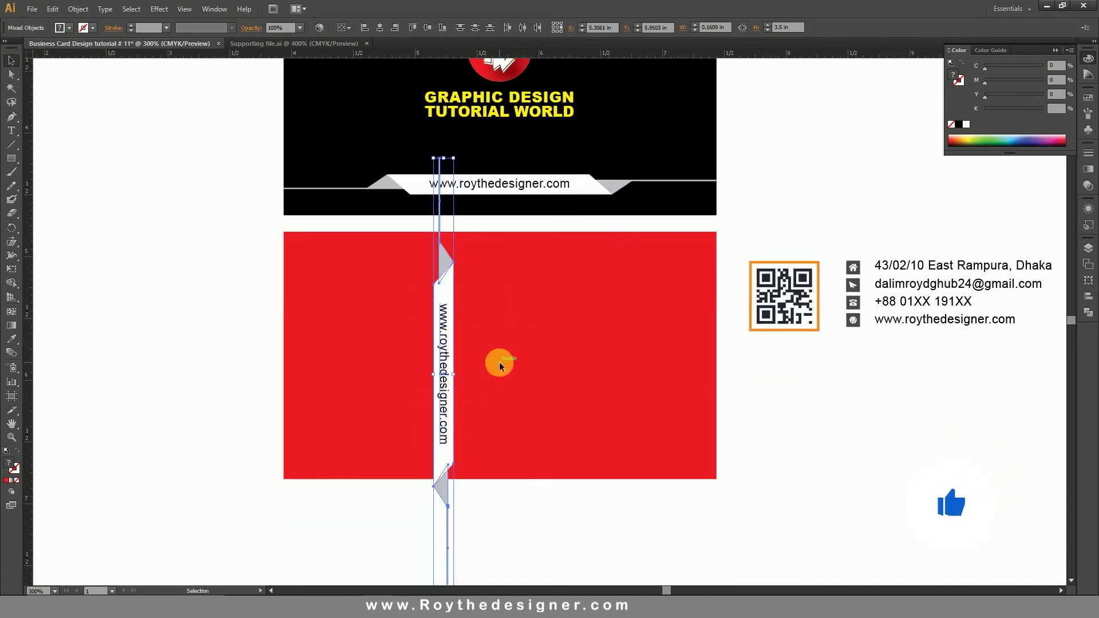
click(536, 368)
drag(551, 356, 536, 391)
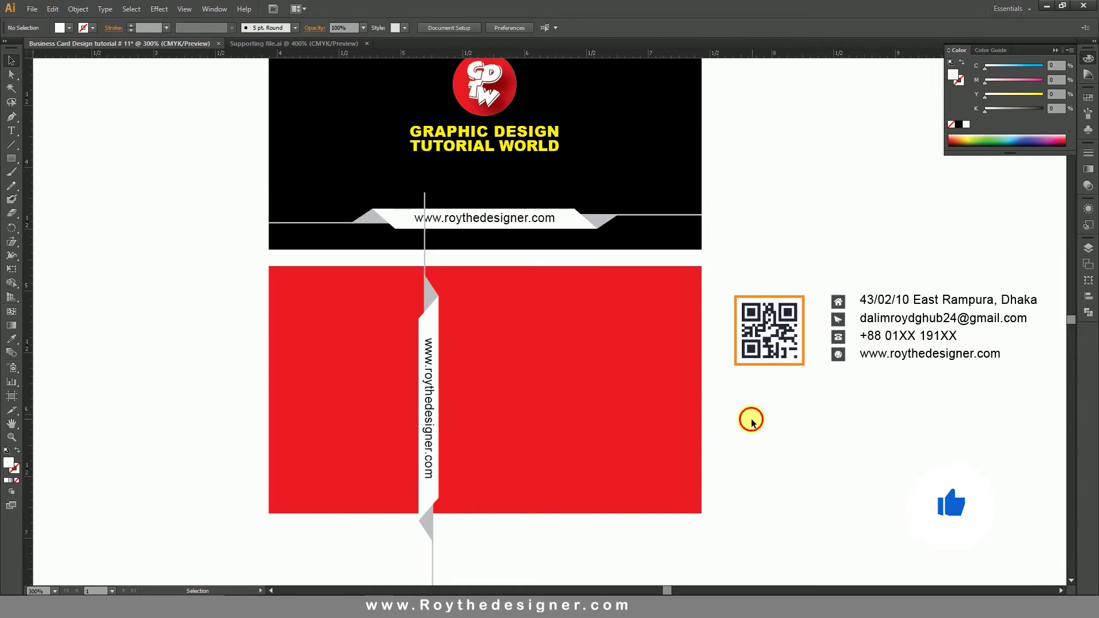
Step: Briefly show then hide the grid, and make the guides visible again
right_click(750, 435)
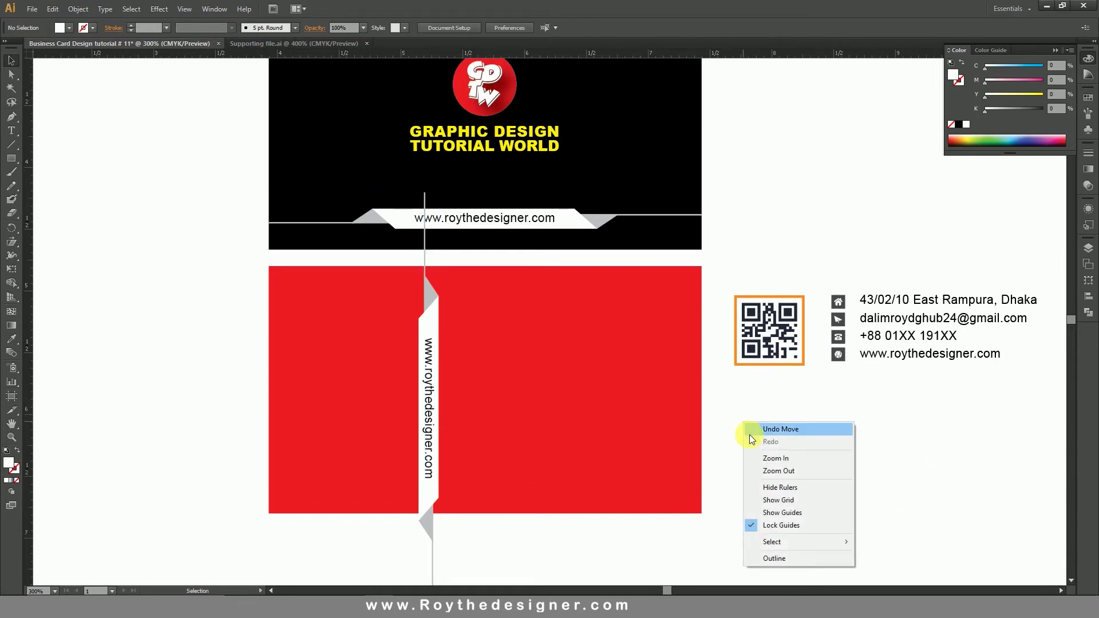
click(771, 501)
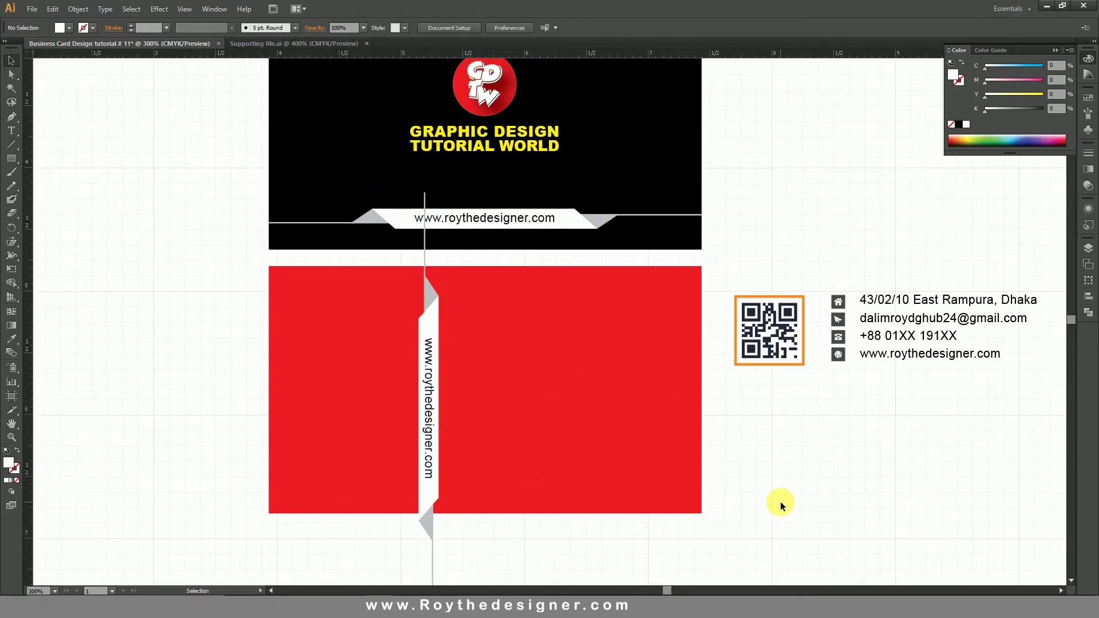
right_click(781, 501)
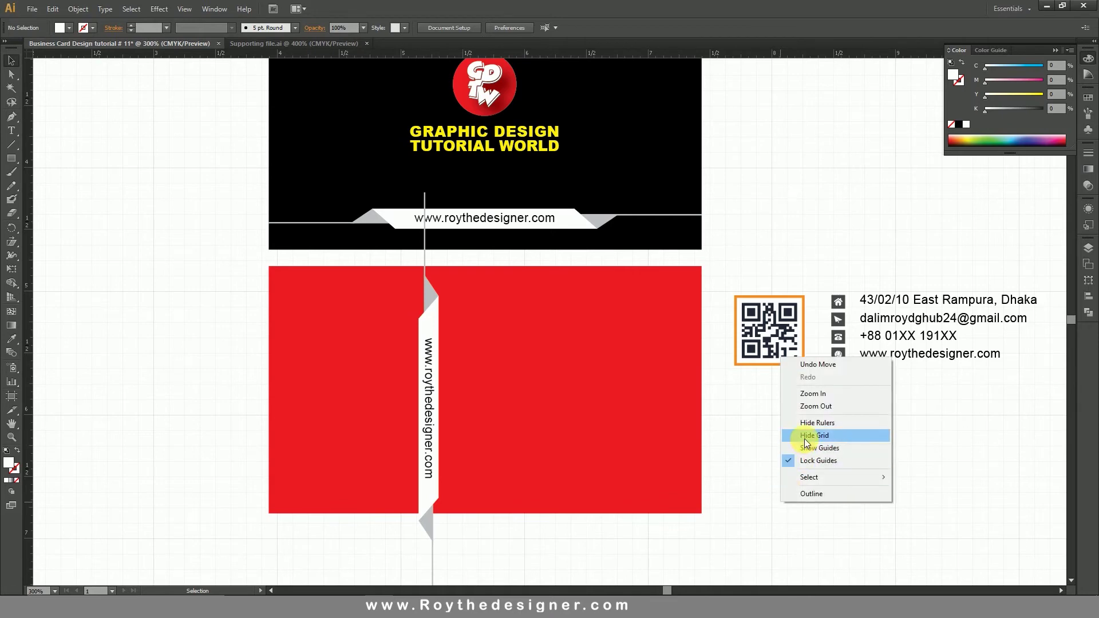
click(806, 442)
right_click(768, 418)
click(800, 506)
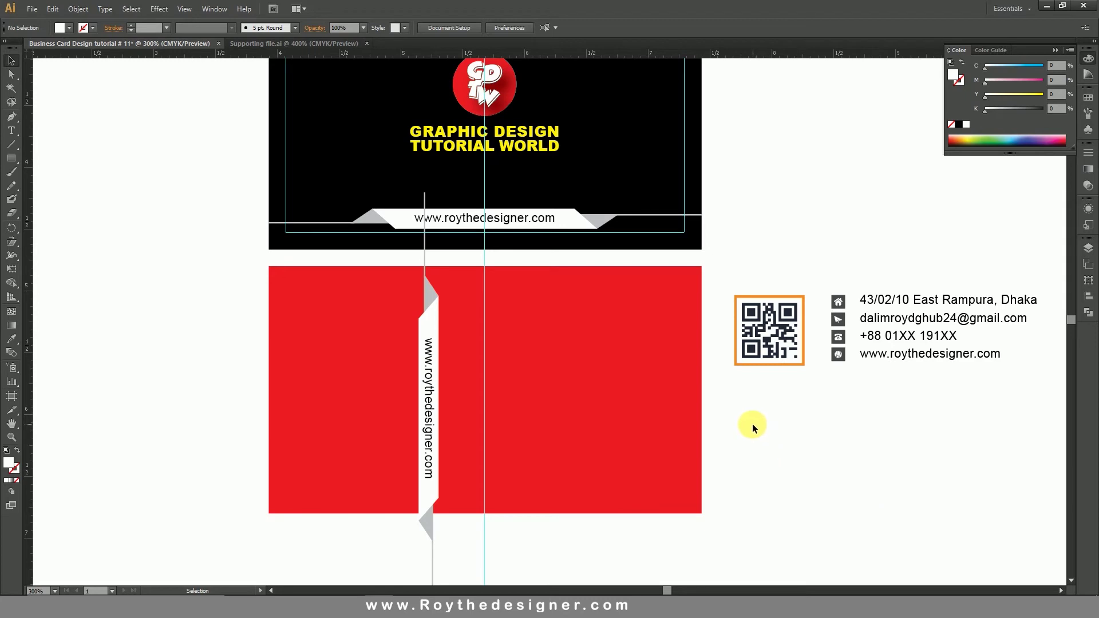
click(79, 10)
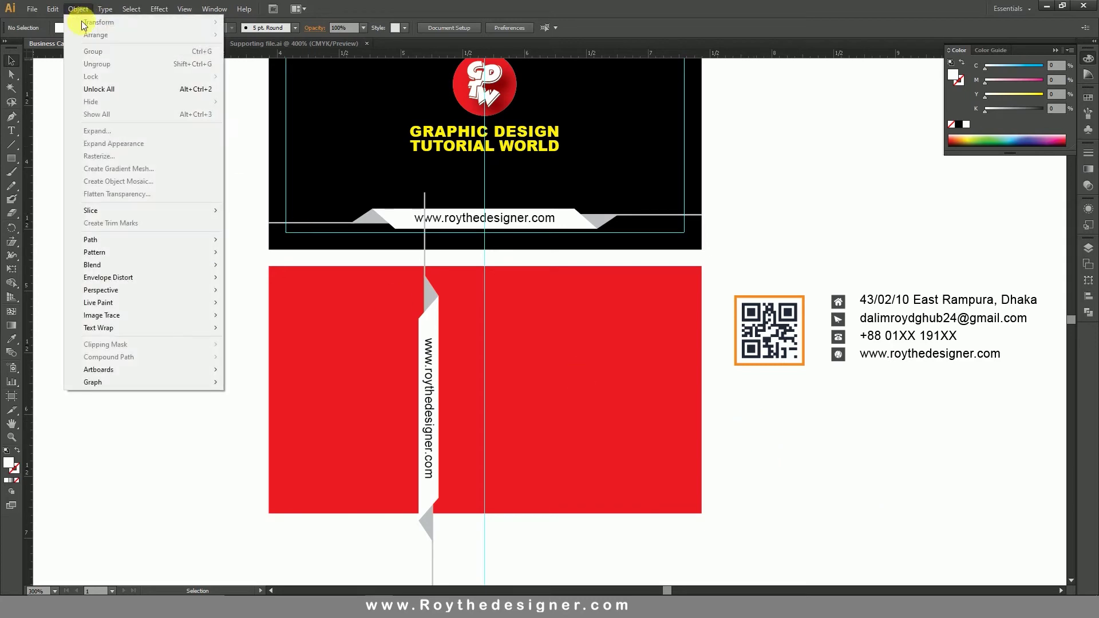
Step: Unlock all artwork and add a horizontal guide through the red card's middle
click(91, 89)
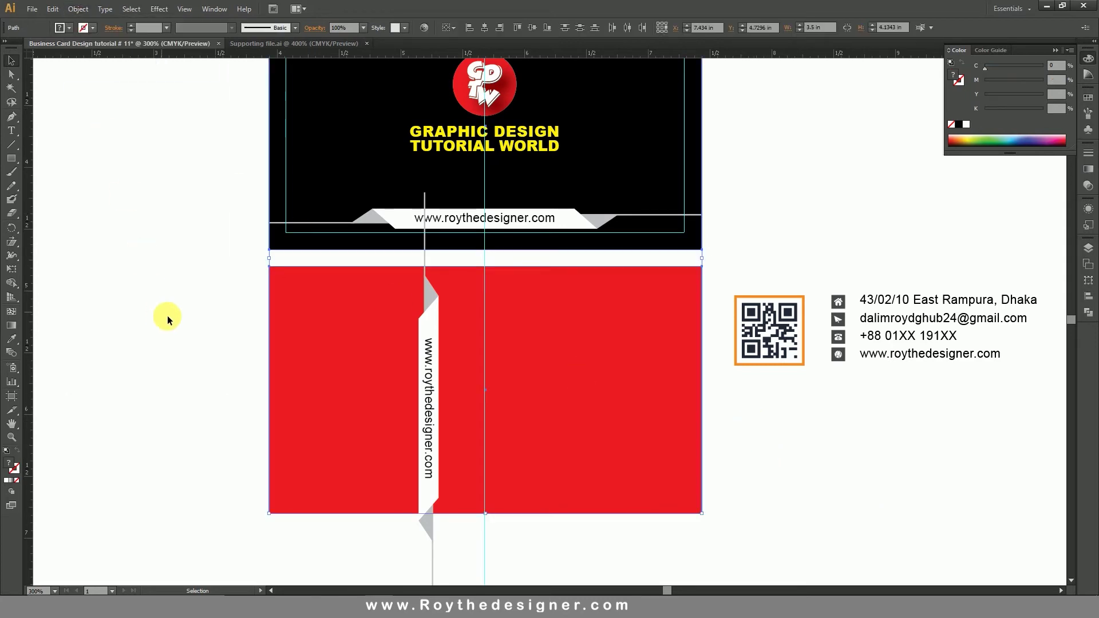
drag(196, 325, 282, 364)
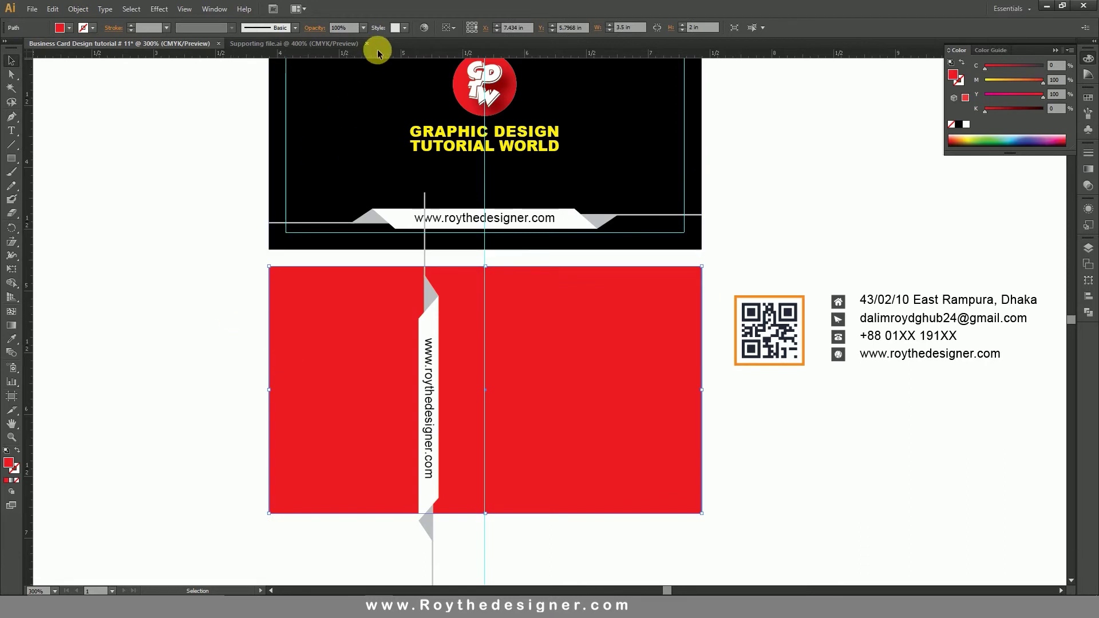
mouse_move(378, 53)
mouse_down()
mouse_move(334, 391)
mouse_move(344, 390)
mouse_up()
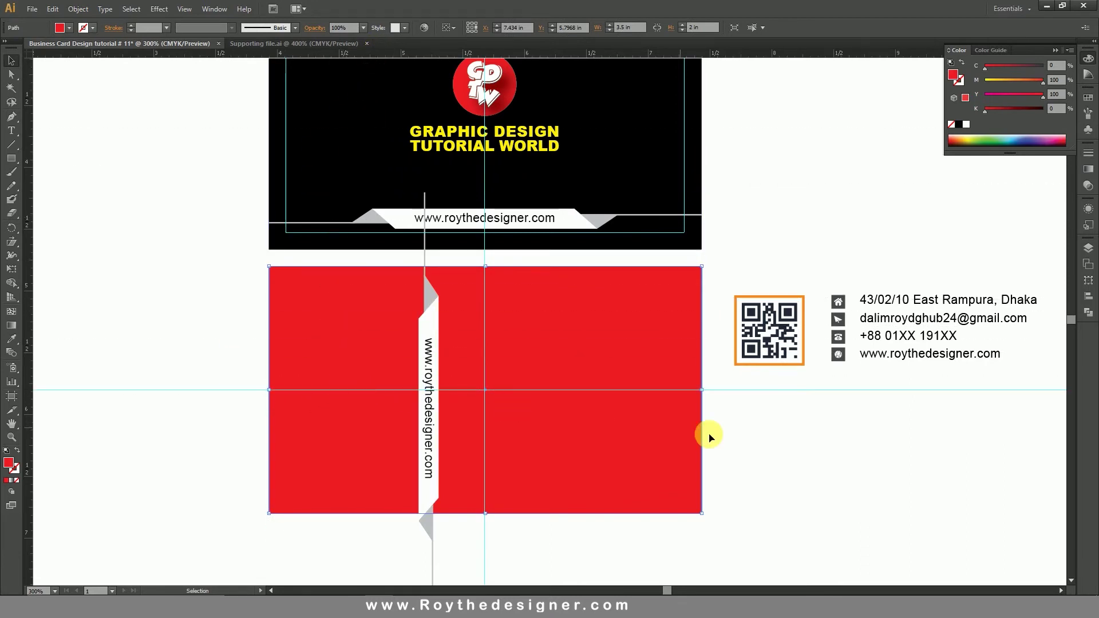
Step: Lock the red card rectangle and delete the vertical website text
click(78, 9)
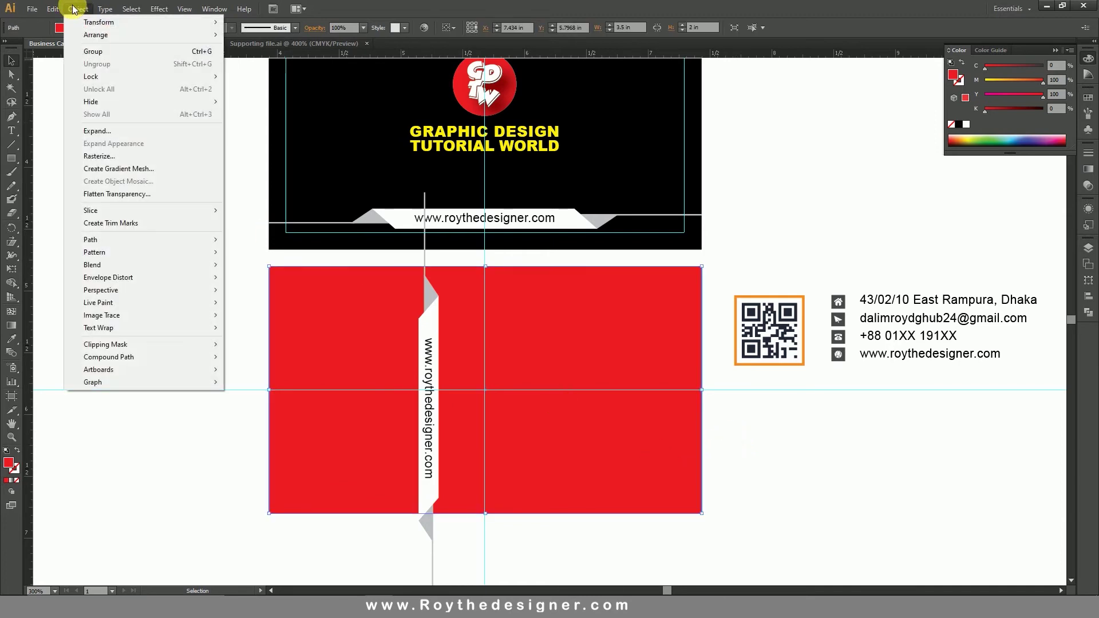
mouse_move(118, 76)
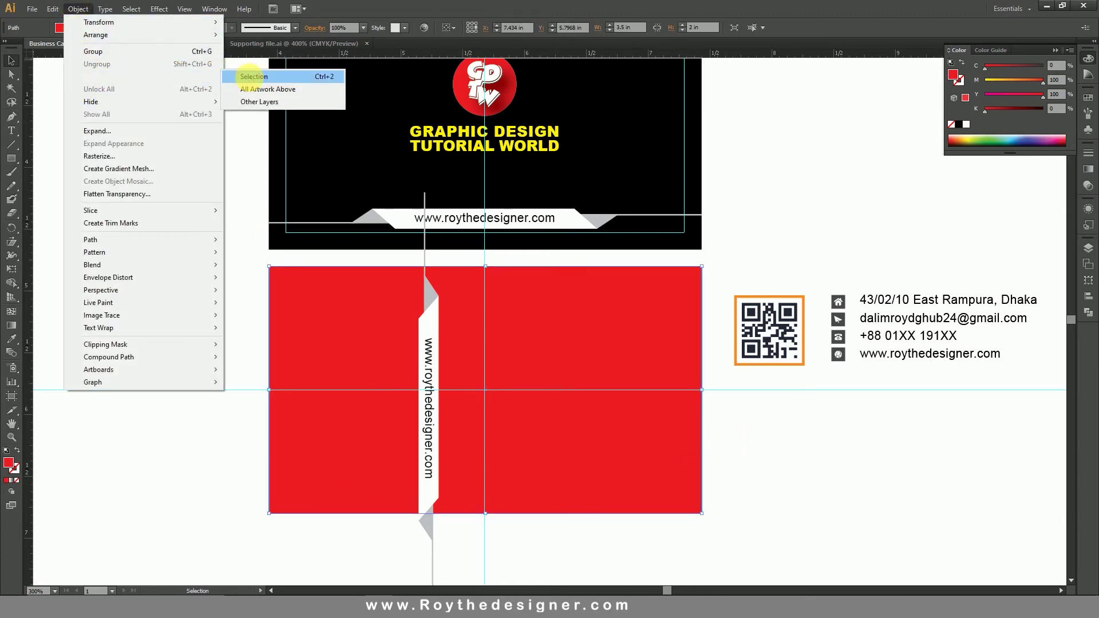
click(252, 76)
click(427, 355)
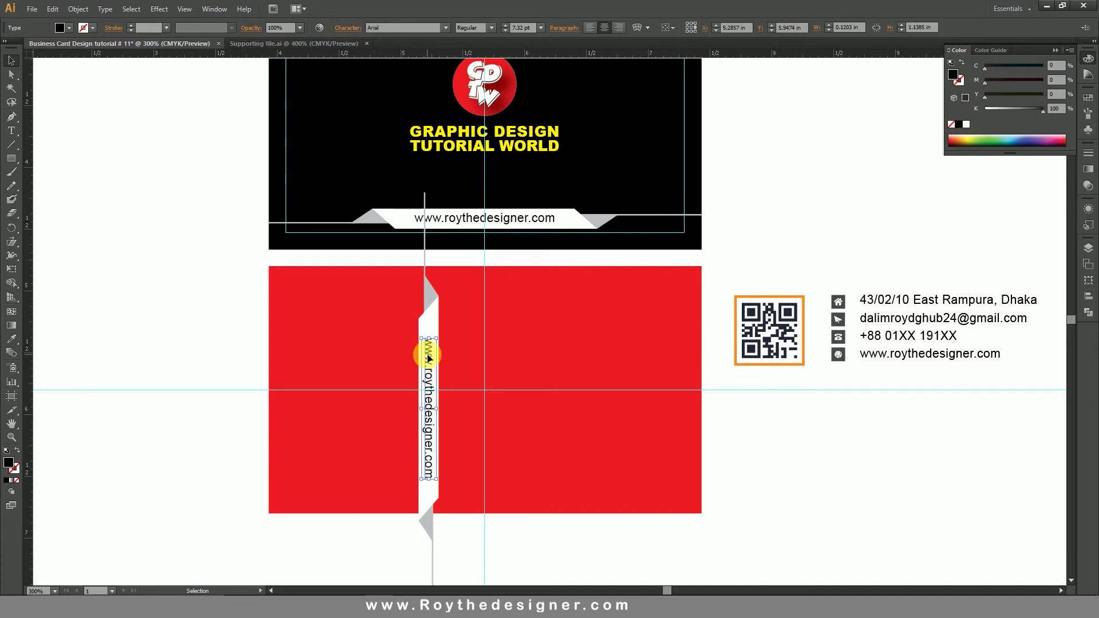
key(Delete)
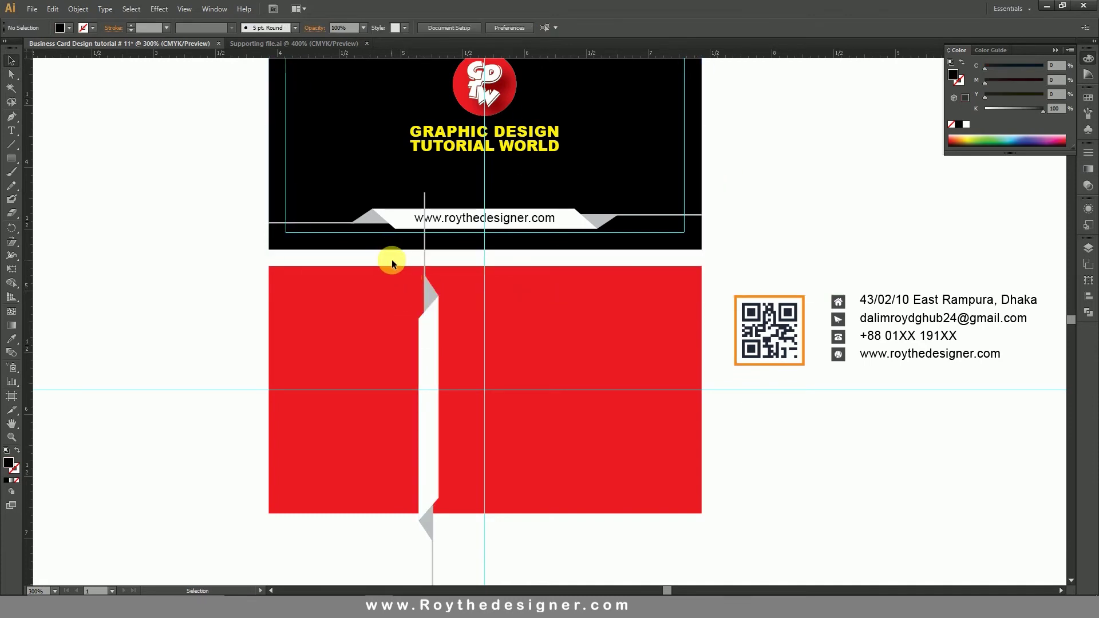
Step: Shorten the vertical white-and-grey strip evenly and centre it on the red card's horizontal guide
drag(396, 508, 464, 555)
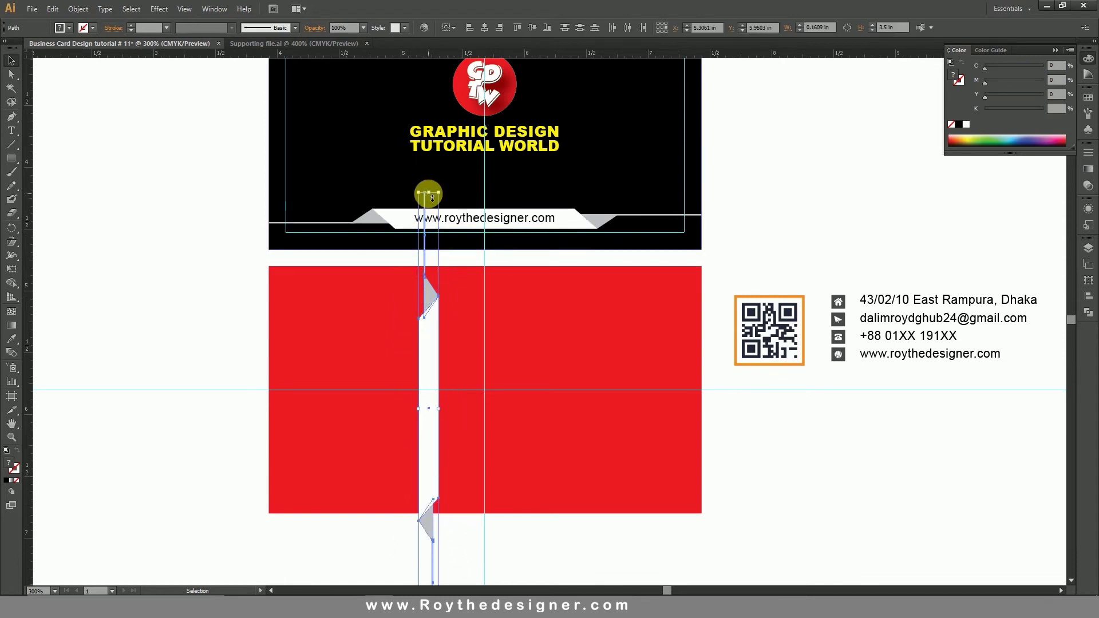
mouse_move(435, 195)
mouse_down()
mouse_move(435, 240)
mouse_move(465, 247)
mouse_up()
click(441, 311)
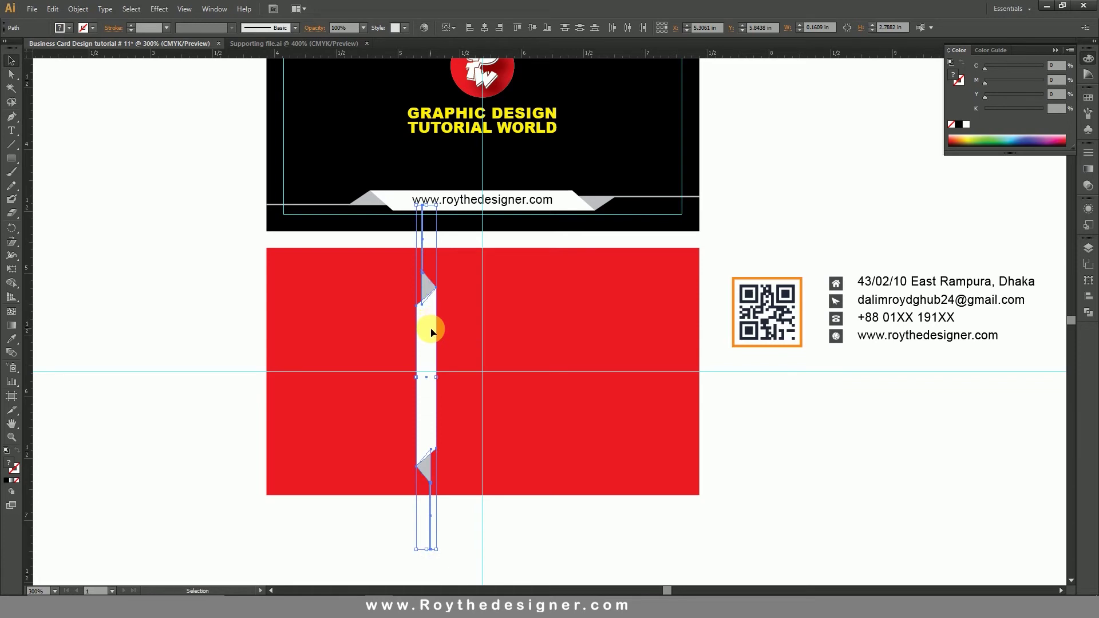
drag(430, 321, 429, 323)
click(462, 269)
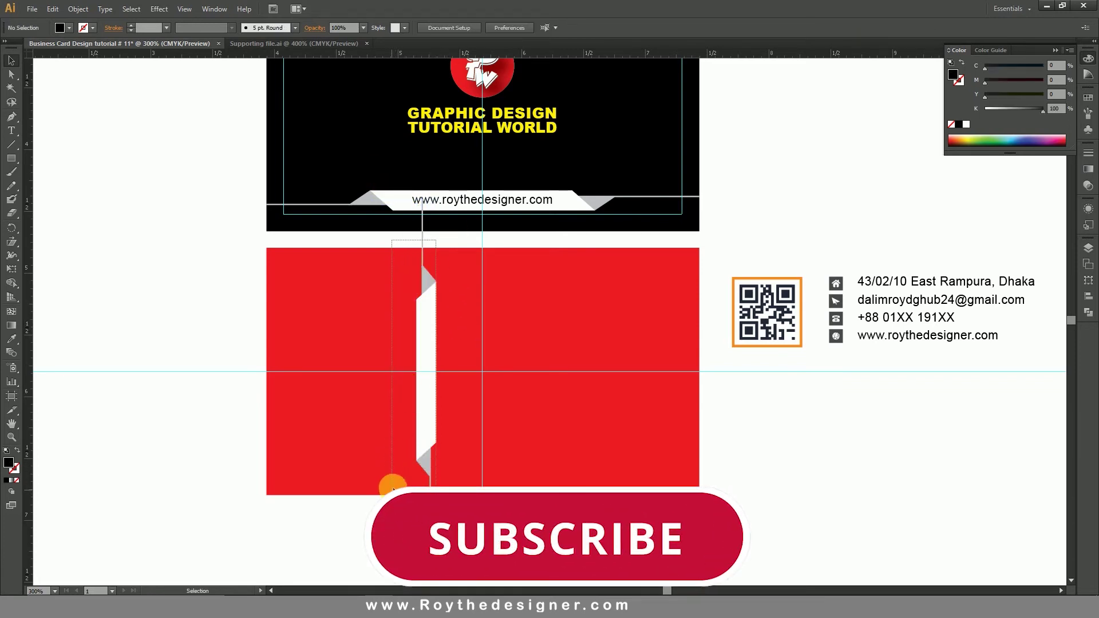
click(429, 217)
drag(427, 205, 428, 219)
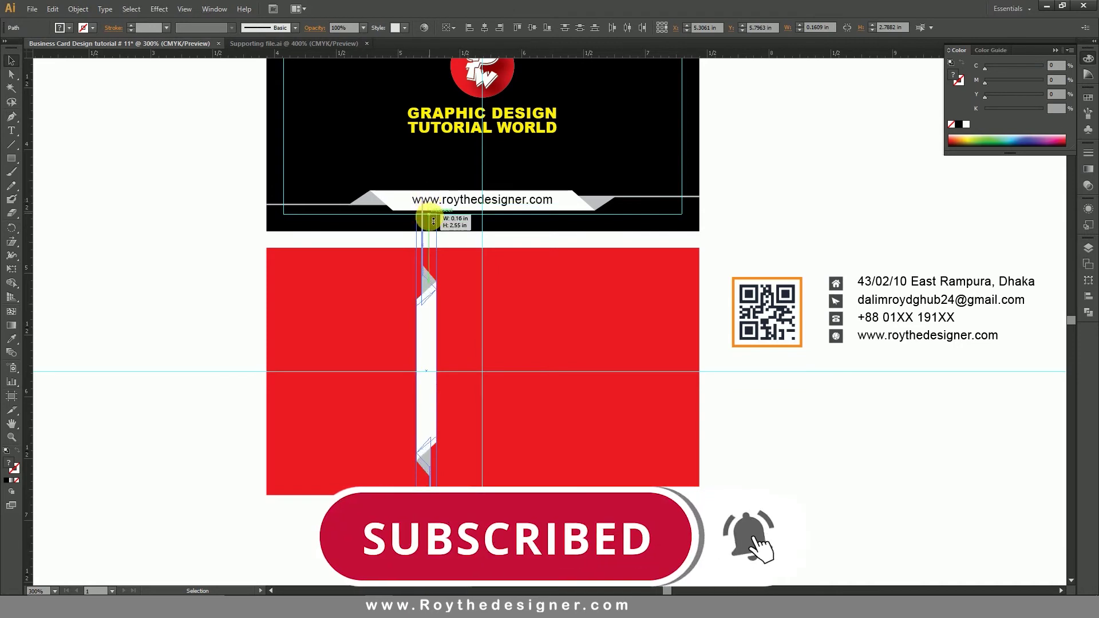
click(479, 295)
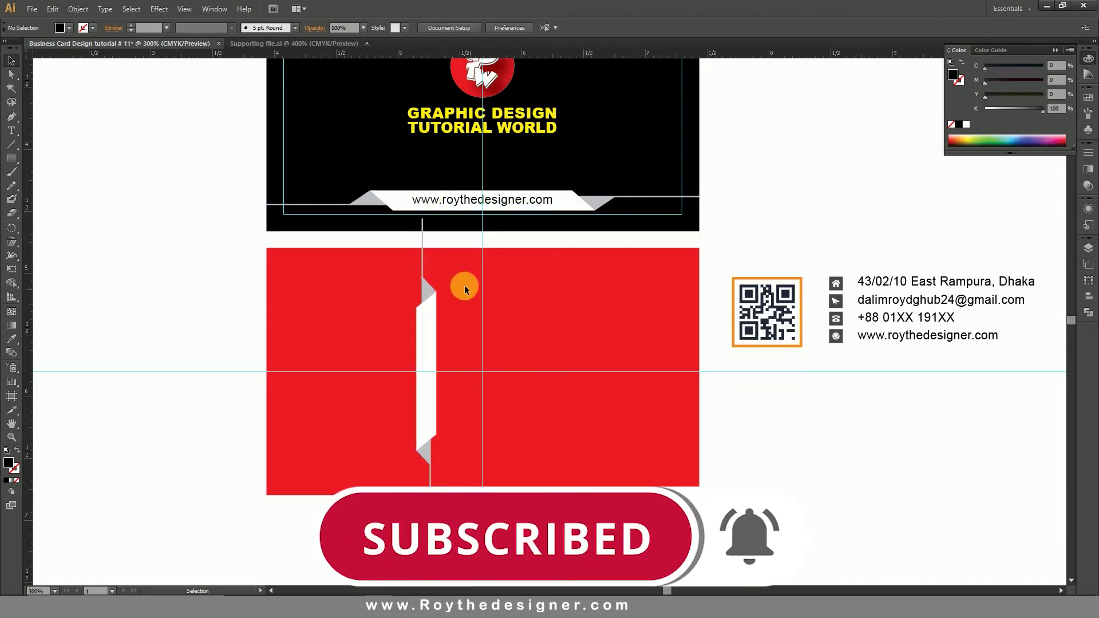
drag(407, 225, 498, 348)
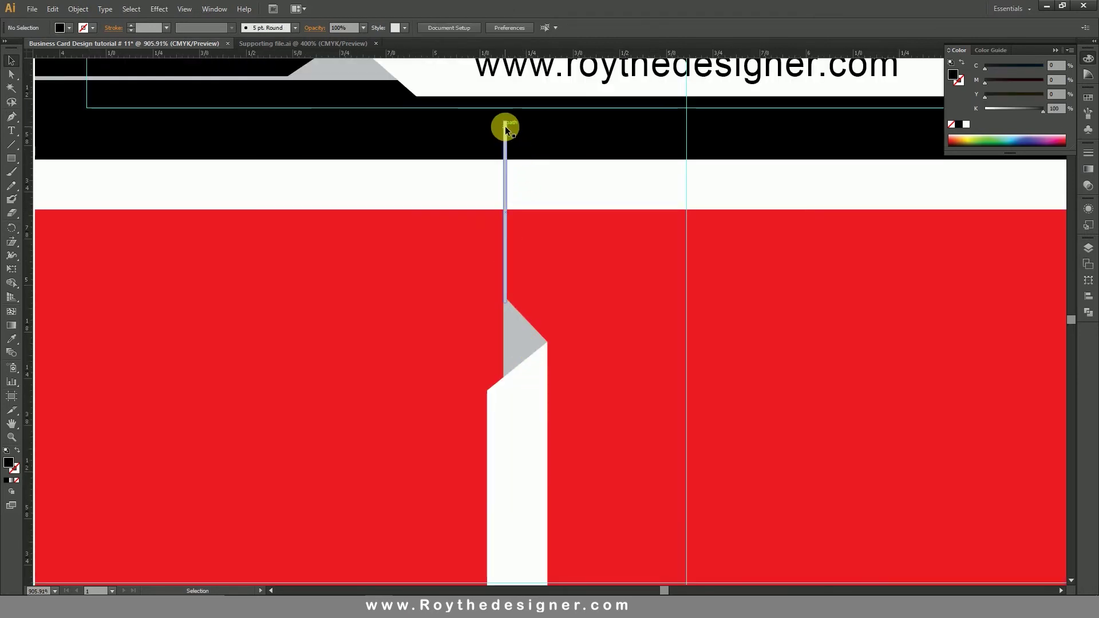
Step: Lock the black front card rectangle
click(178, 132)
click(77, 10)
mouse_move(91, 76)
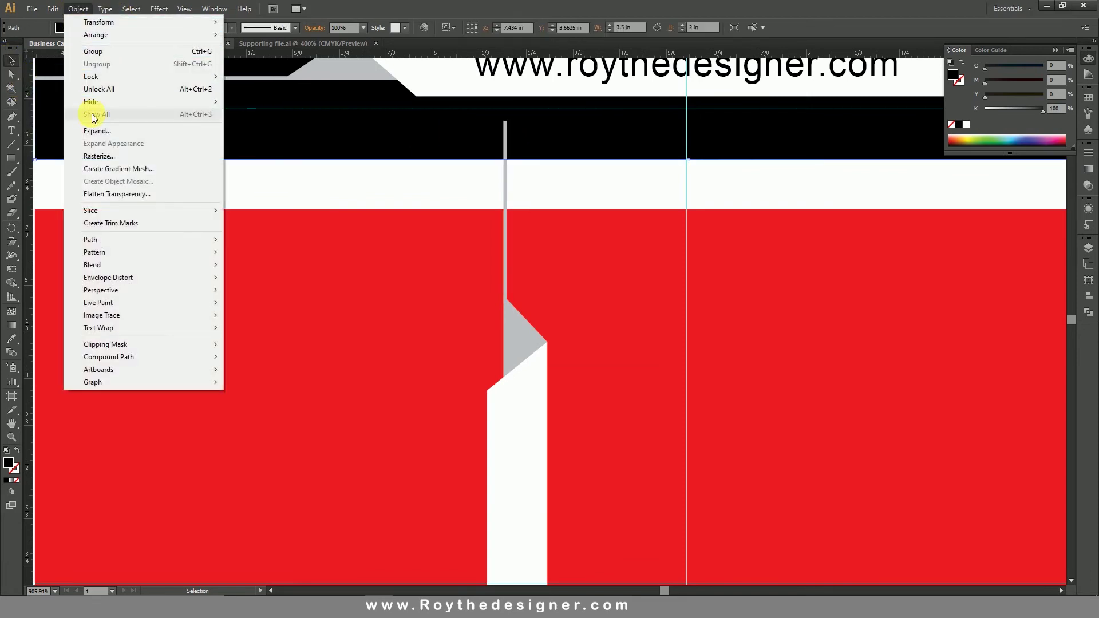
click(261, 83)
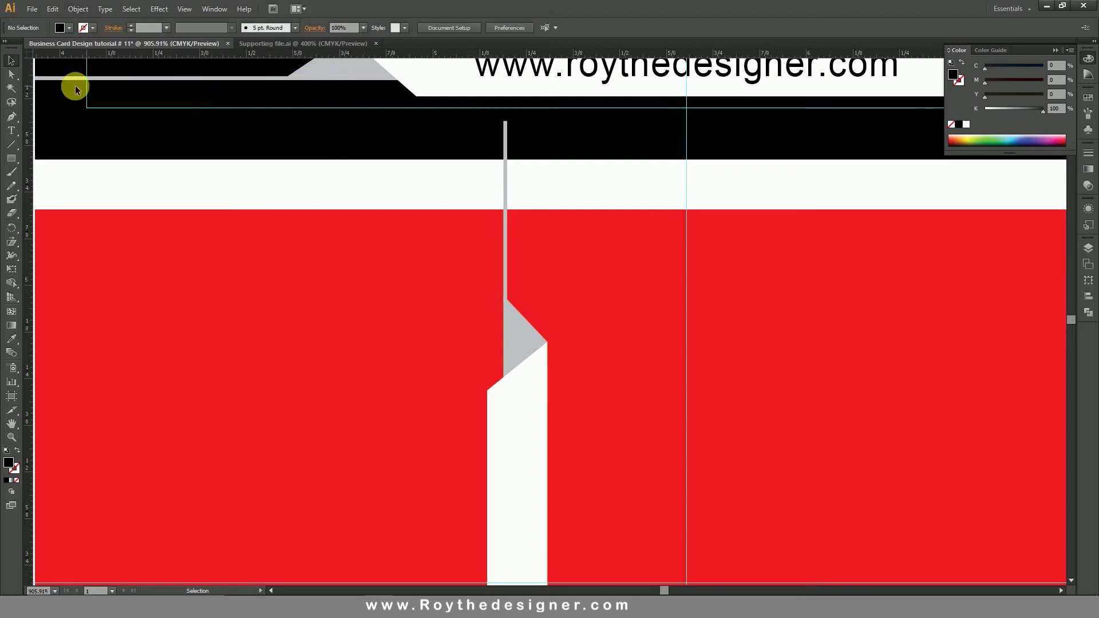
Step: Move the grey line's top and bottom anchors onto the red card's top and bottom edges
click(12, 74)
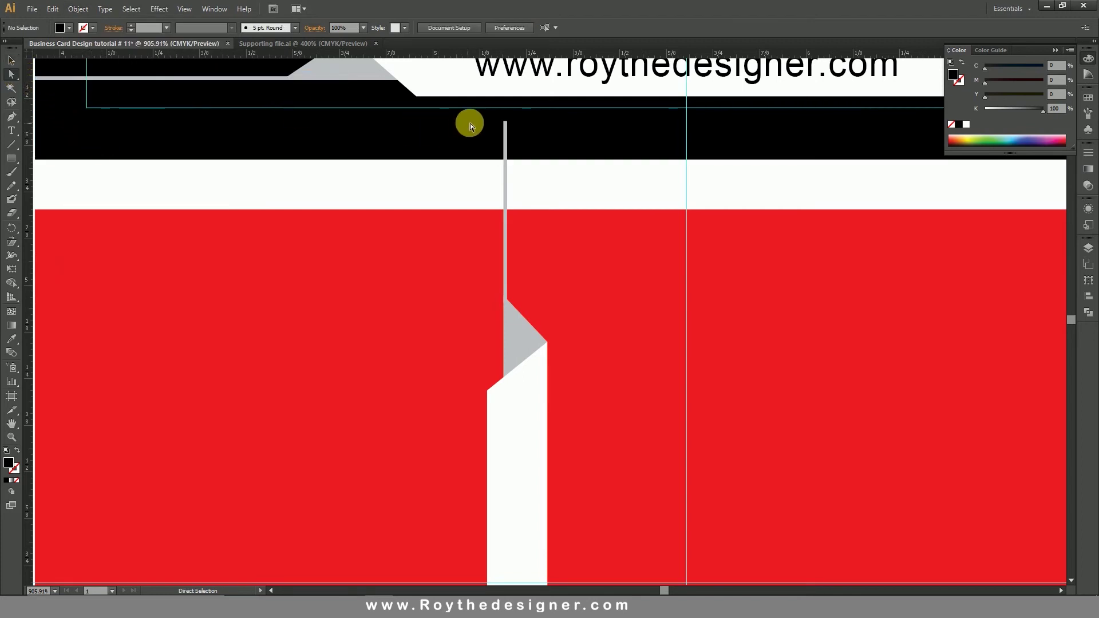
mouse_move(474, 121)
mouse_down()
mouse_move(535, 127)
mouse_move(505, 209)
mouse_up()
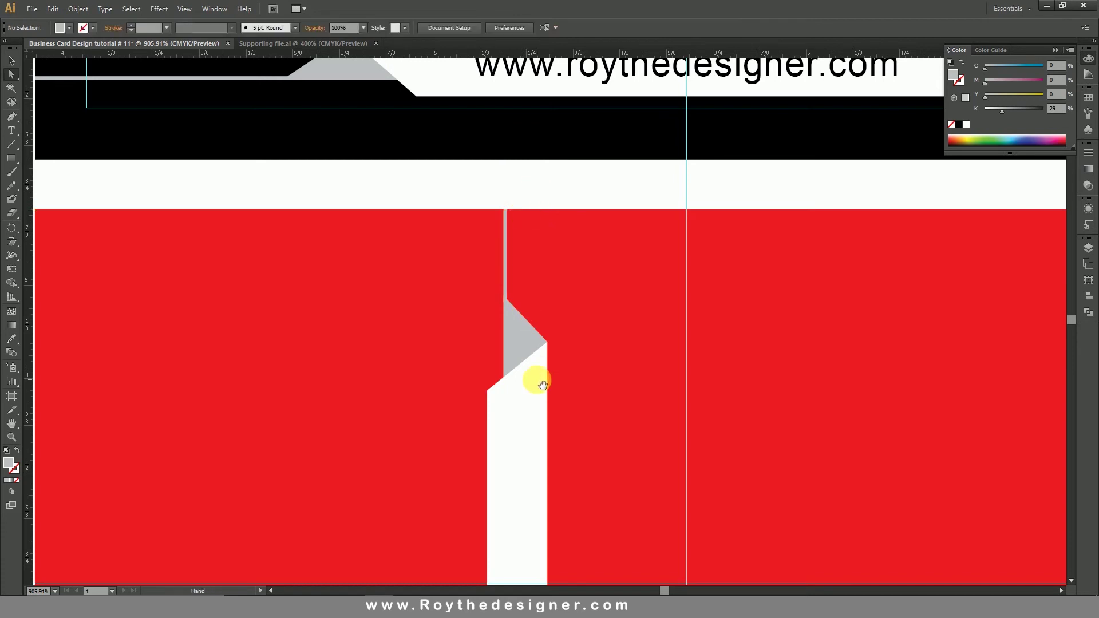
scroll(535, 376, down, 3)
scroll(544, 477, down, 3)
scroll(538, 385, down, 3)
mouse_move(555, 451)
mouse_down()
mouse_move(478, 408)
mouse_move(503, 324)
mouse_up()
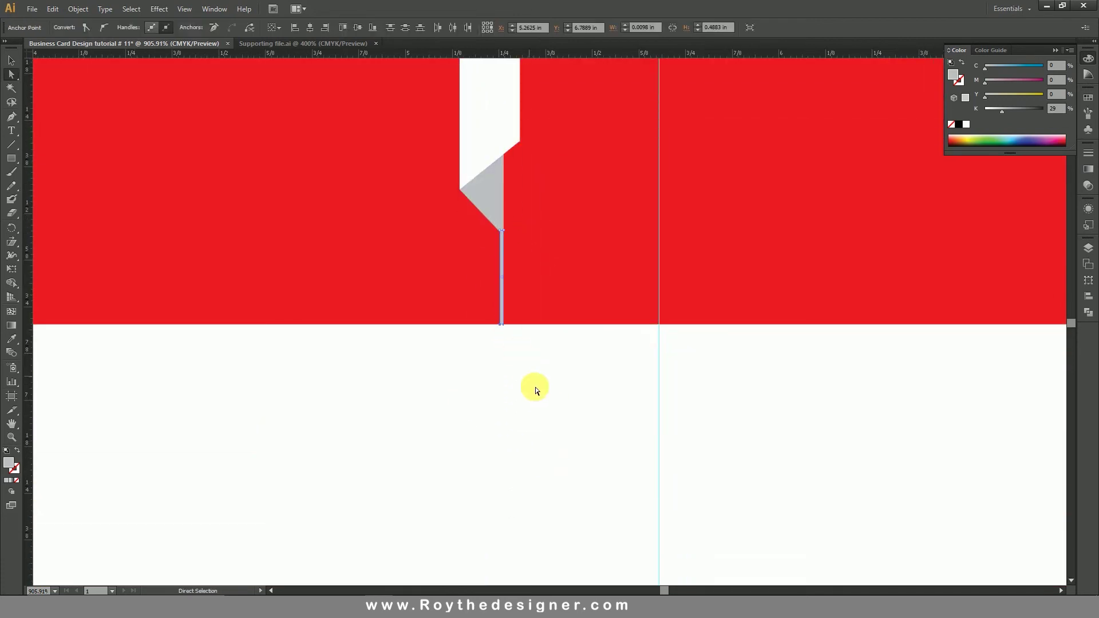
key(ctrl+shift+a)
key(ctrl+alt+space)
ctrl+alt+click(541, 263)
ctrl+alt+click(591, 255)
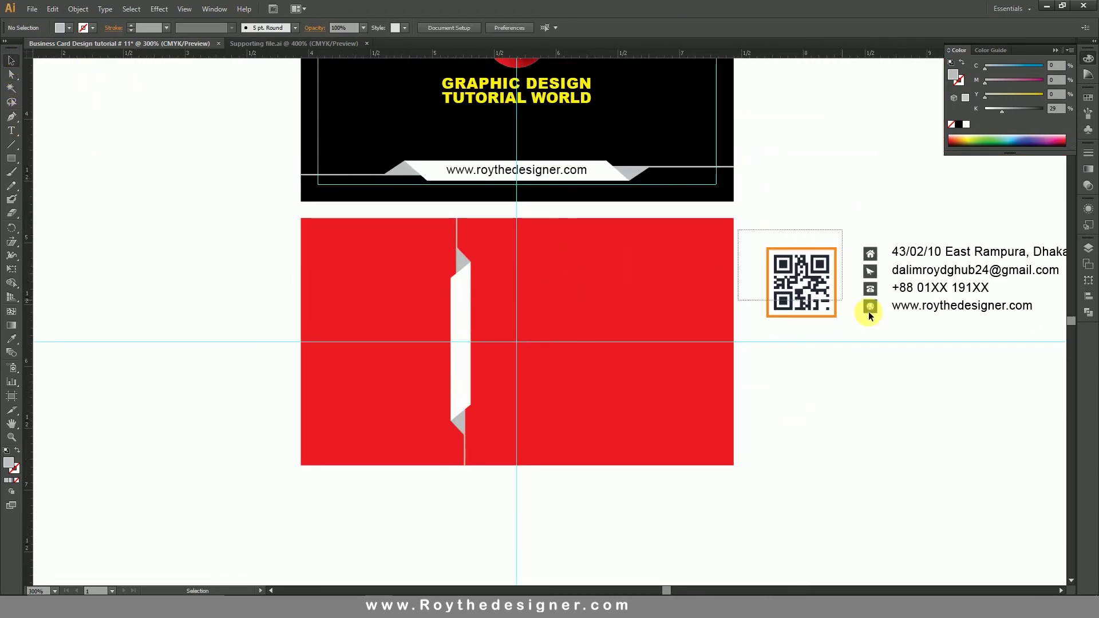
Step: Move the QR code and contact details together onto the red back card
mouse_move(868, 312)
mouse_down()
mouse_move(922, 299)
mouse_move(518, 346)
mouse_move(518, 335)
mouse_up()
click(630, 450)
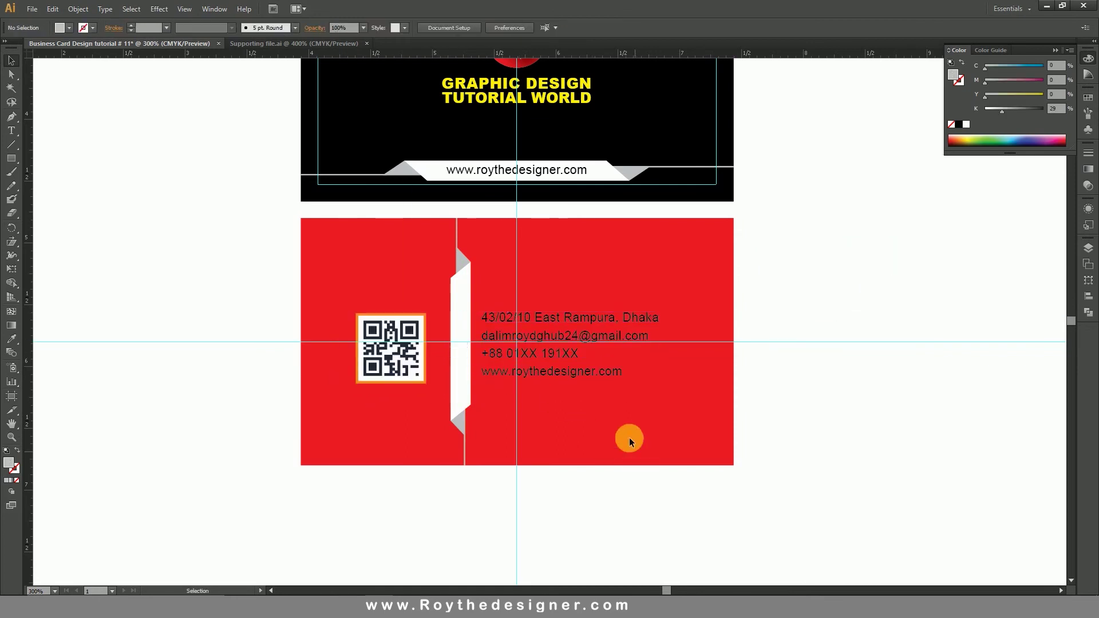
drag(272, 285, 790, 511)
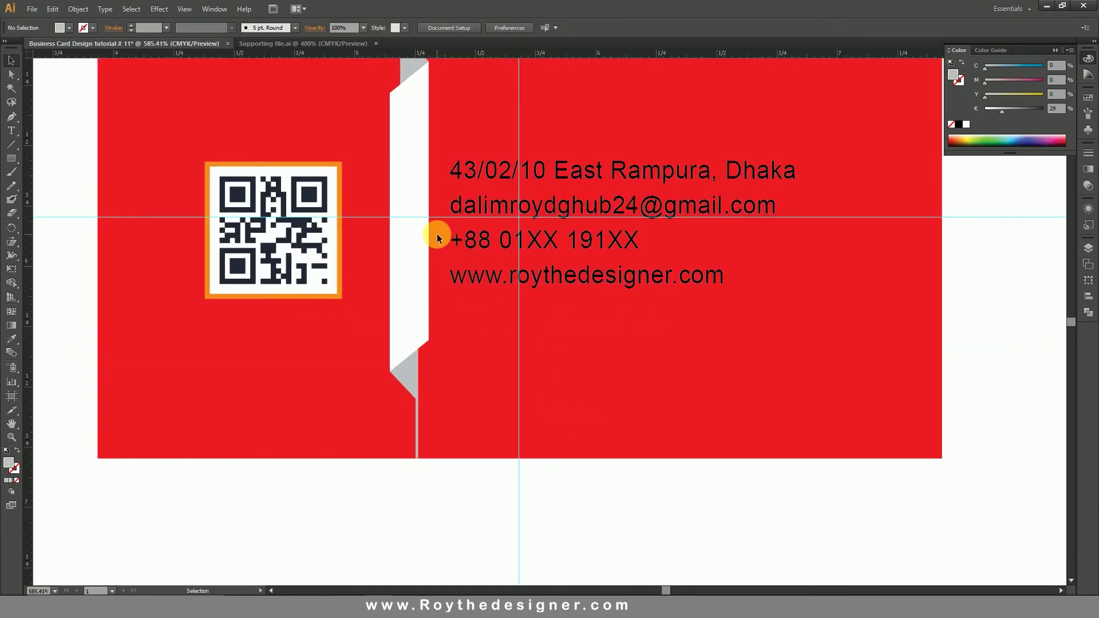
Step: Recolour the contact text block white and bring up the View menu
drag(549, 233, 558, 304)
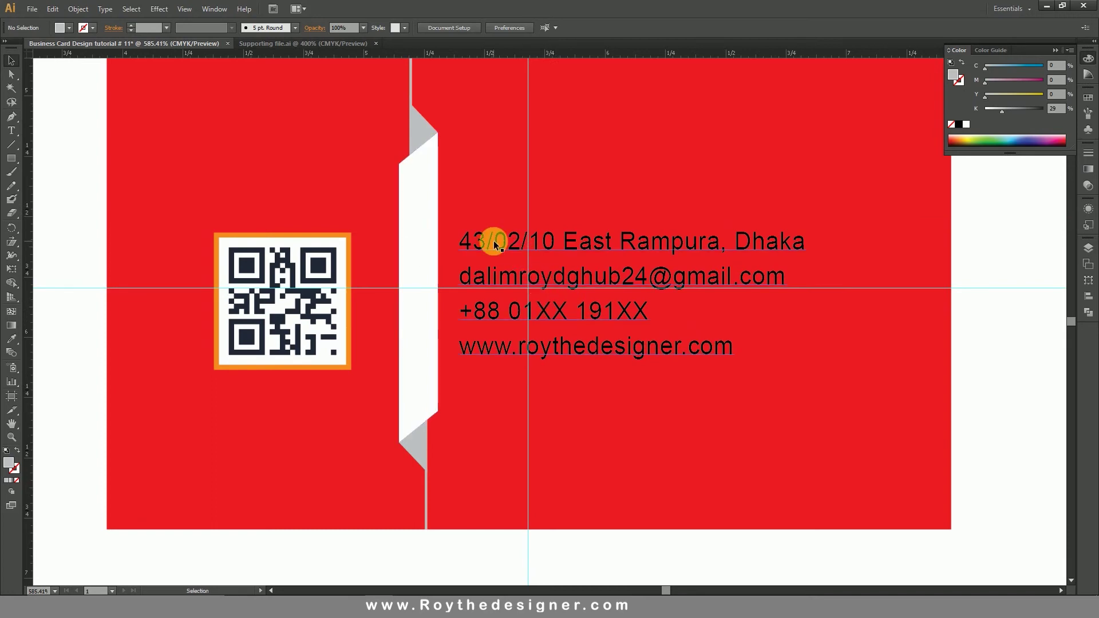
click(752, 223)
click(973, 128)
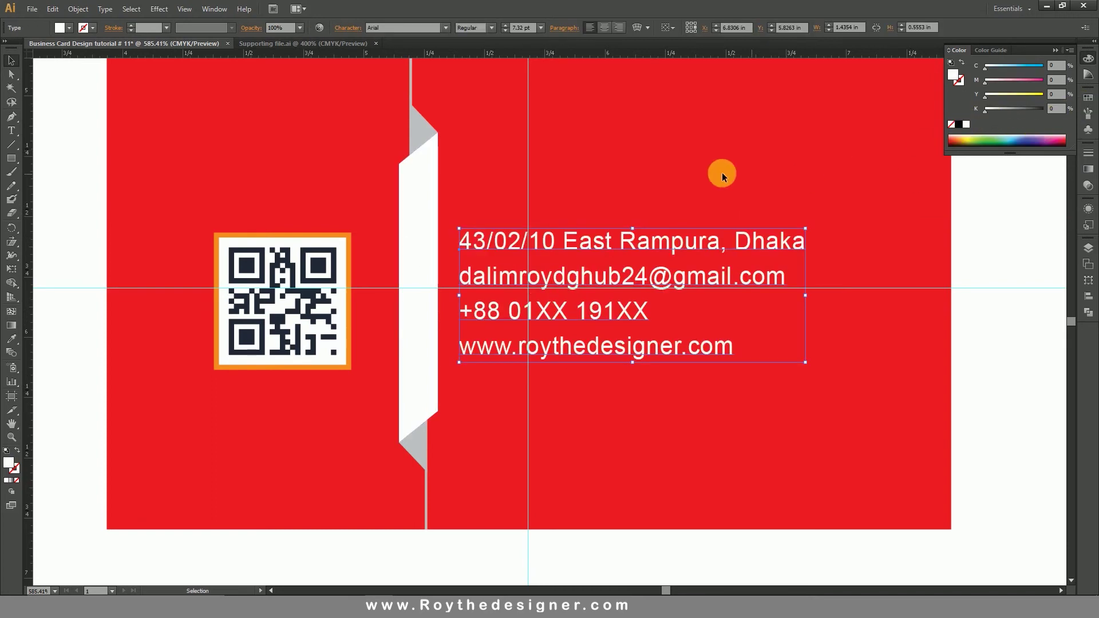
click(613, 215)
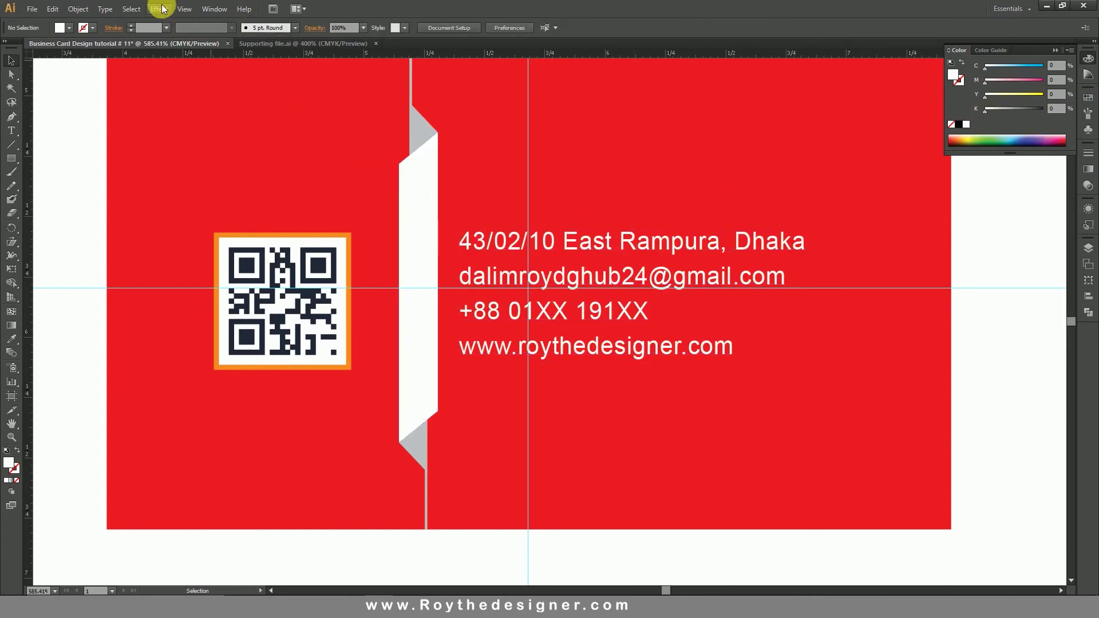
click(182, 8)
Step: In outline view, bring the contact icon group in front of the white banner
click(194, 22)
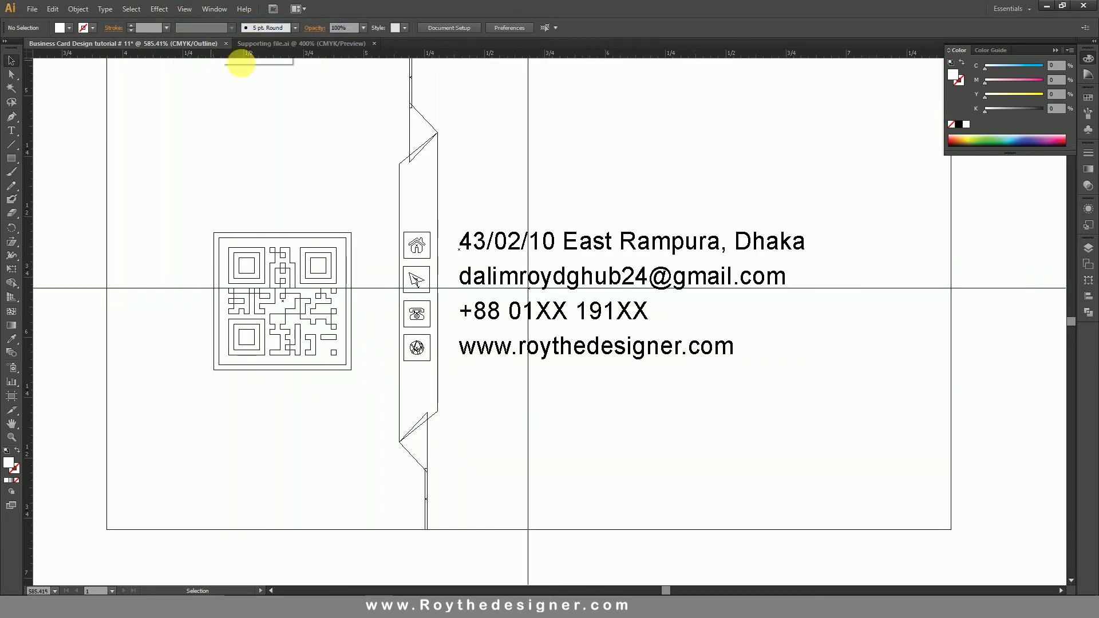
click(427, 349)
shift+click(439, 199)
shift+click(438, 195)
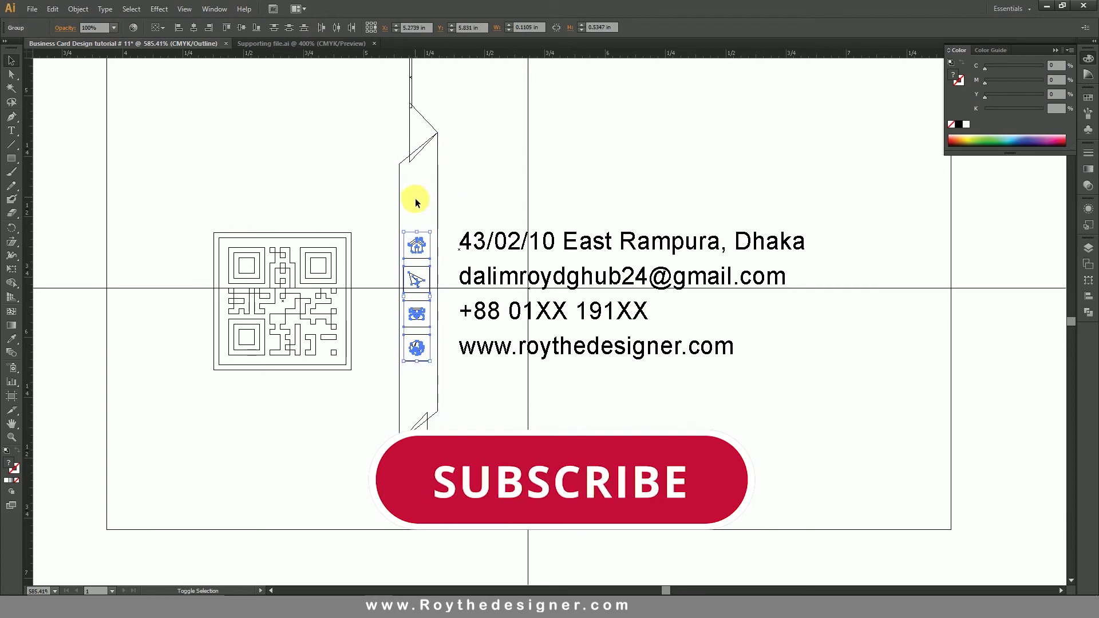
right_click(423, 222)
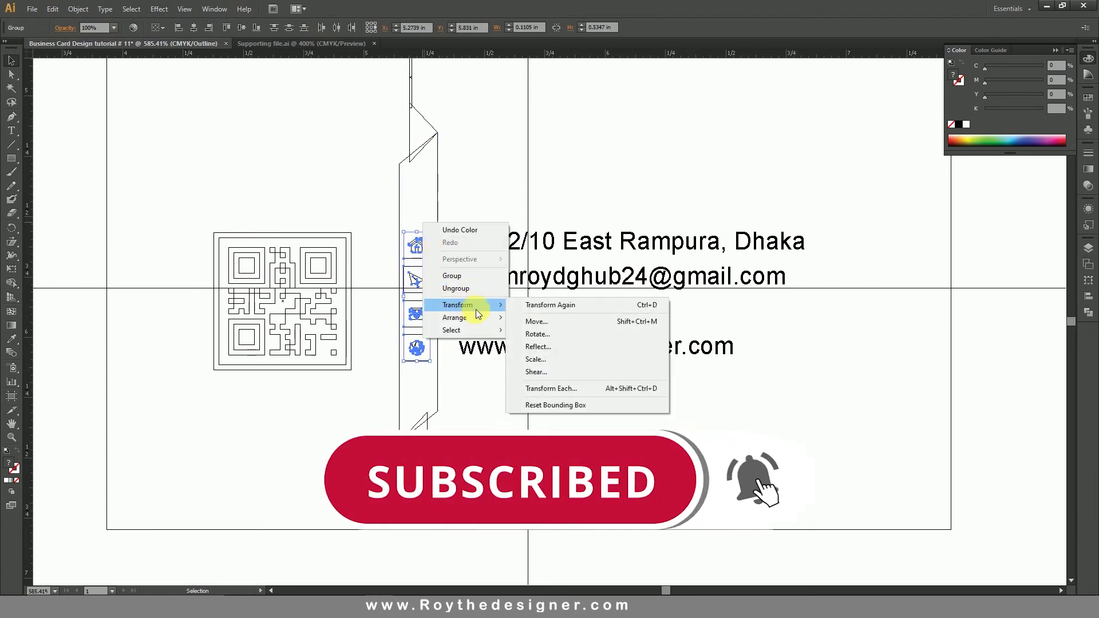
mouse_move(455, 318)
click(567, 321)
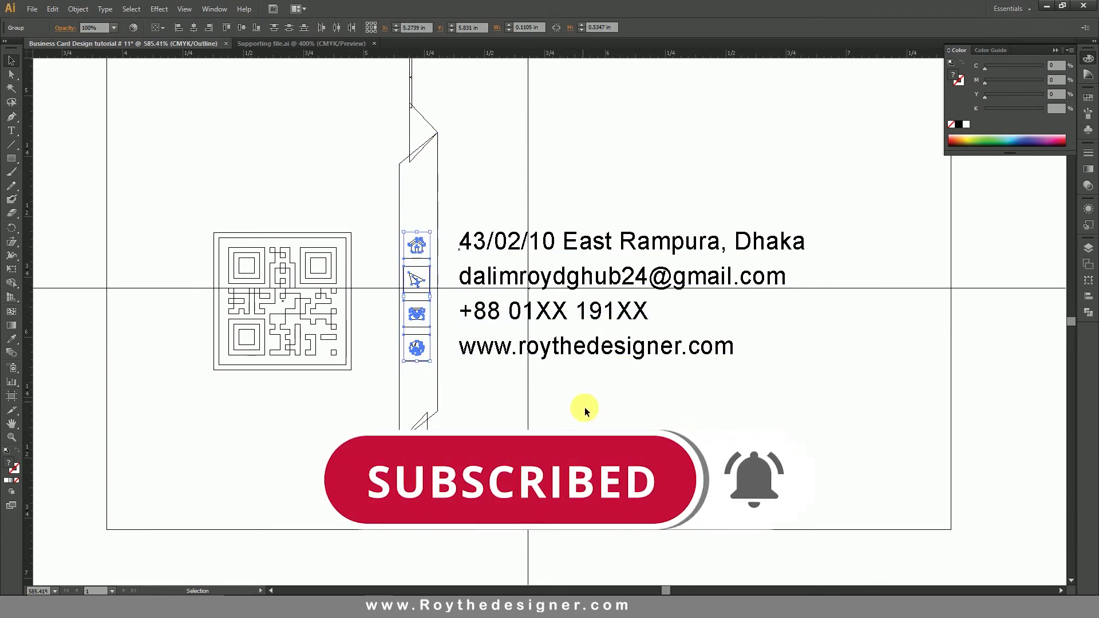
click(584, 407)
Step: Switch from outline view back to full-colour Preview
right_click(601, 179)
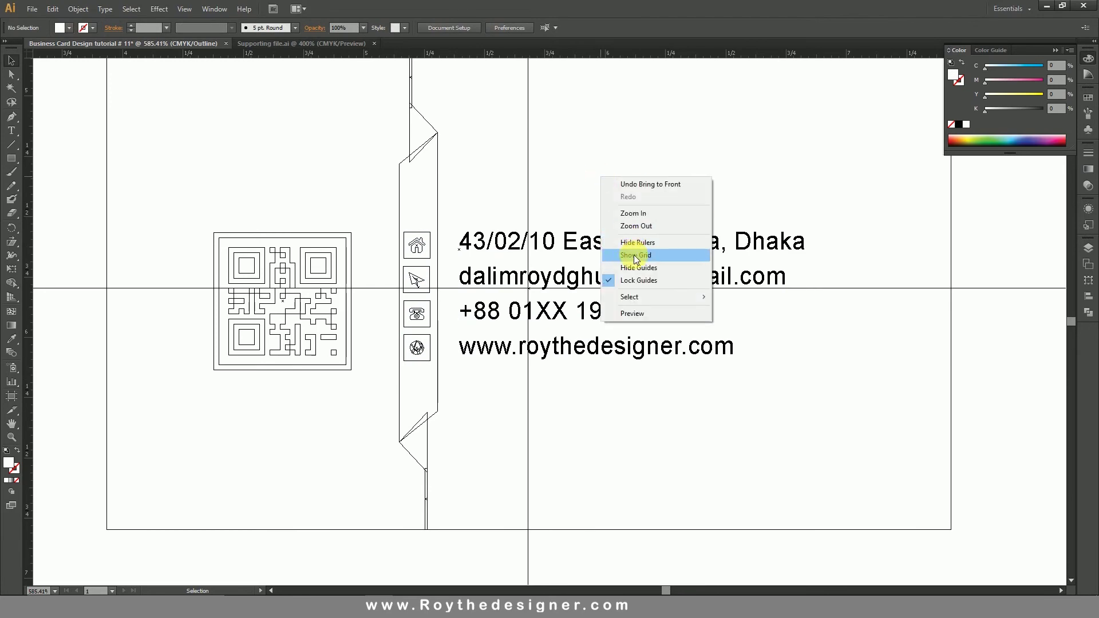
click(571, 136)
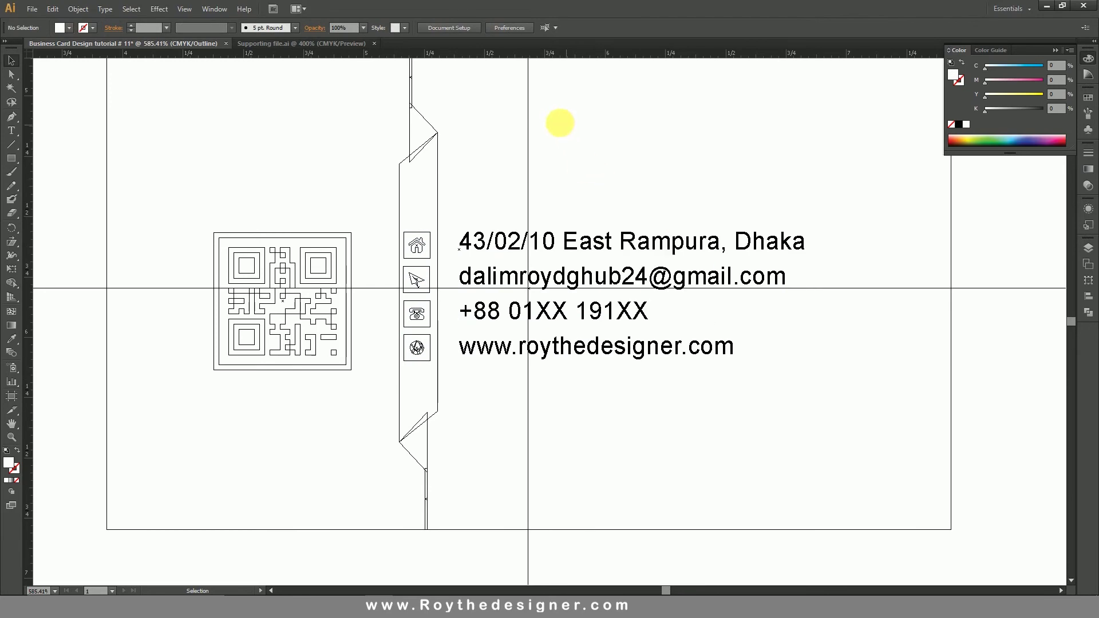
click(185, 8)
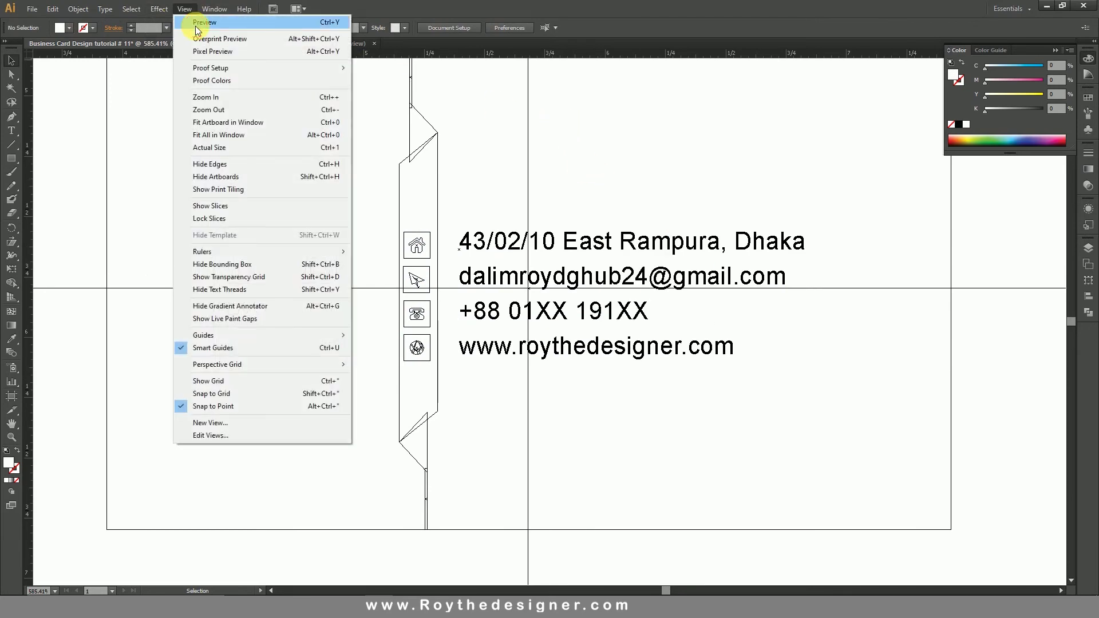
click(195, 26)
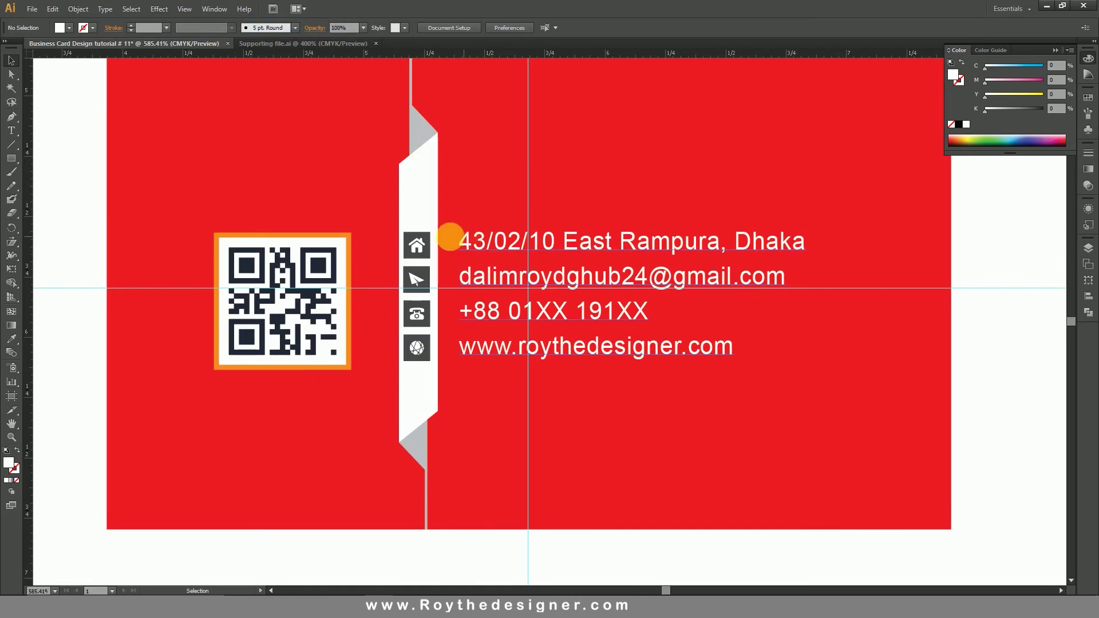
click(315, 266)
click(603, 181)
Step: Lock the white ribbon shape in place
drag(452, 175, 367, 181)
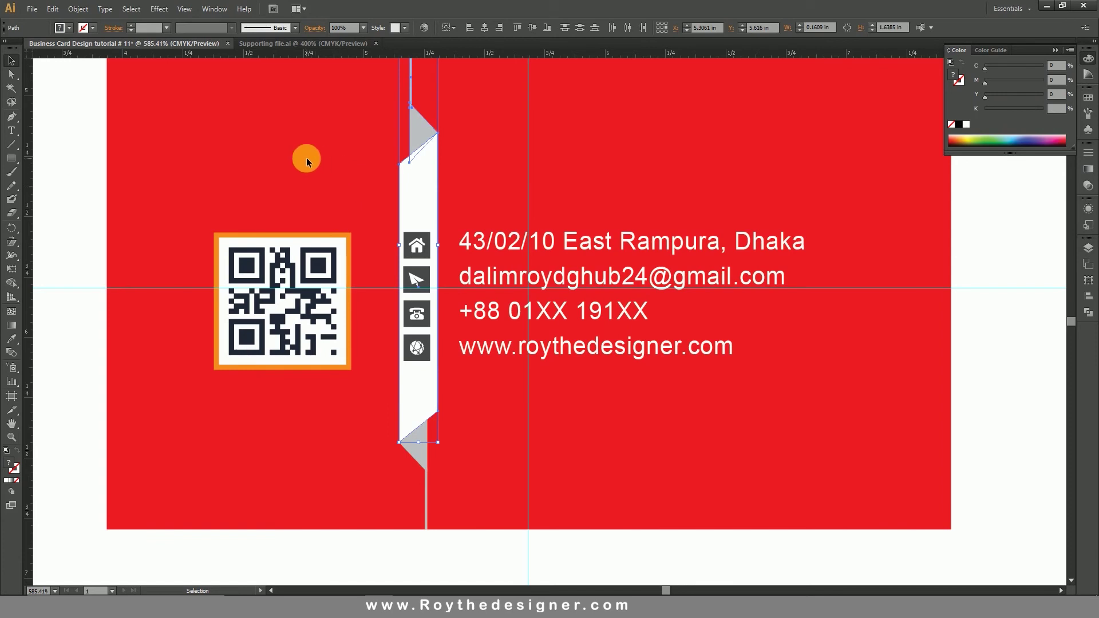
click(78, 9)
mouse_move(92, 77)
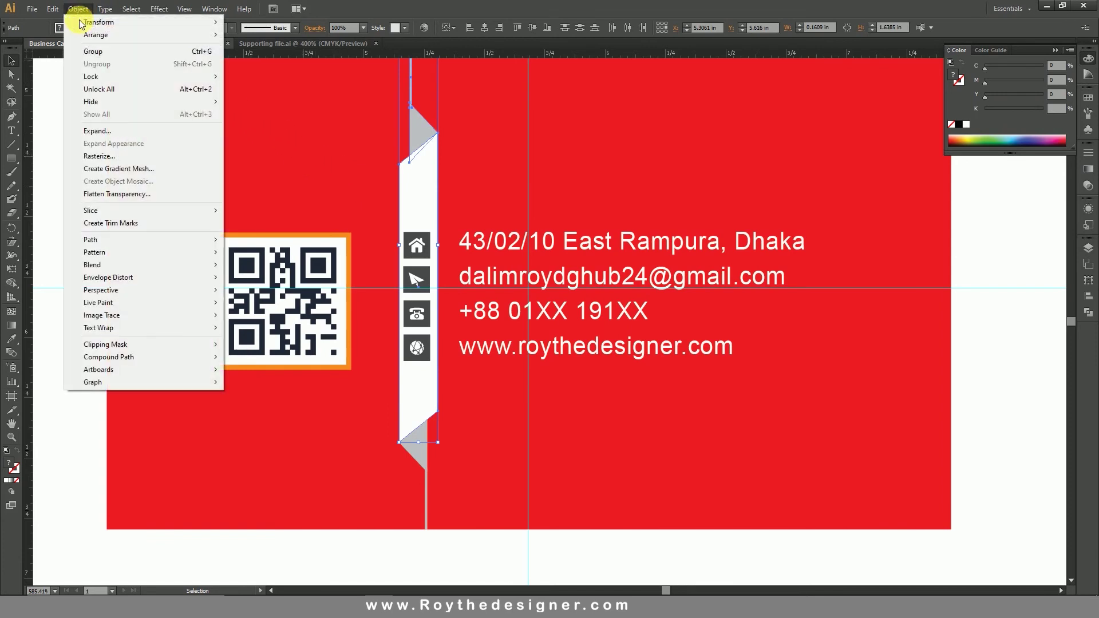
click(253, 77)
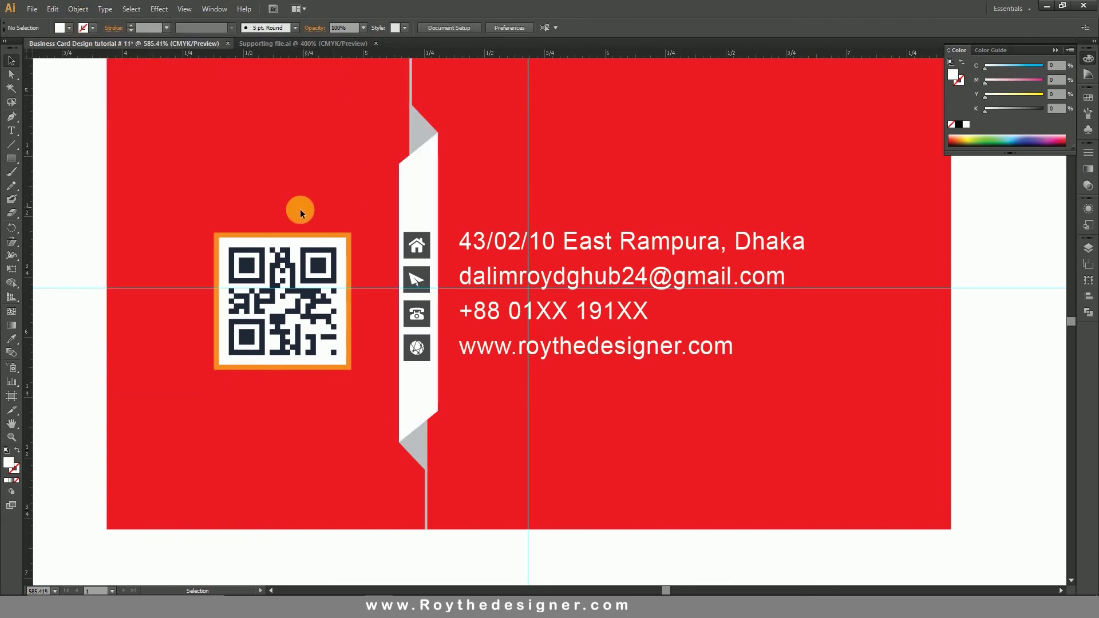
Step: Nudge the QR code, icons and contact text slightly lower
click(651, 384)
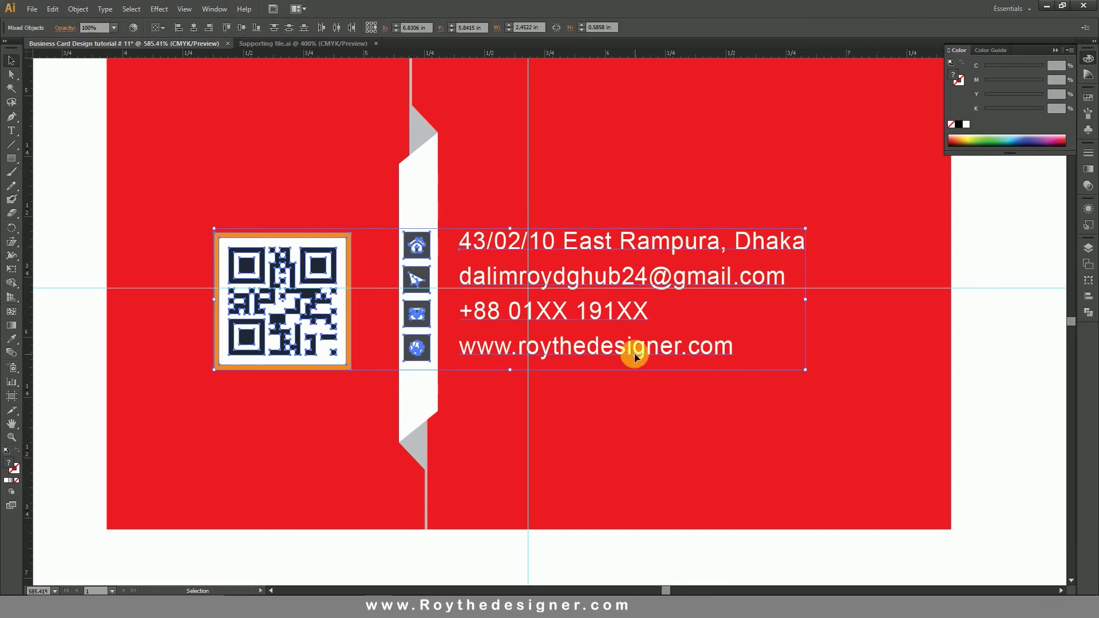
drag(633, 351, 634, 355)
key(Down)
key(Down)
key(Down)
key(Down)
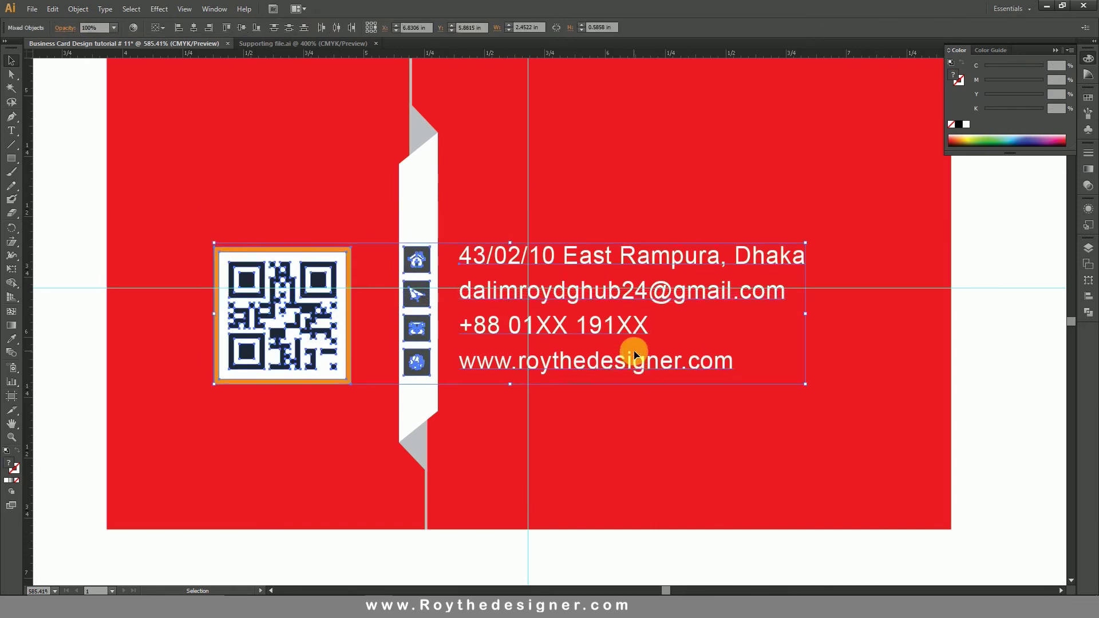
key(Down)
key(Down)
click(534, 169)
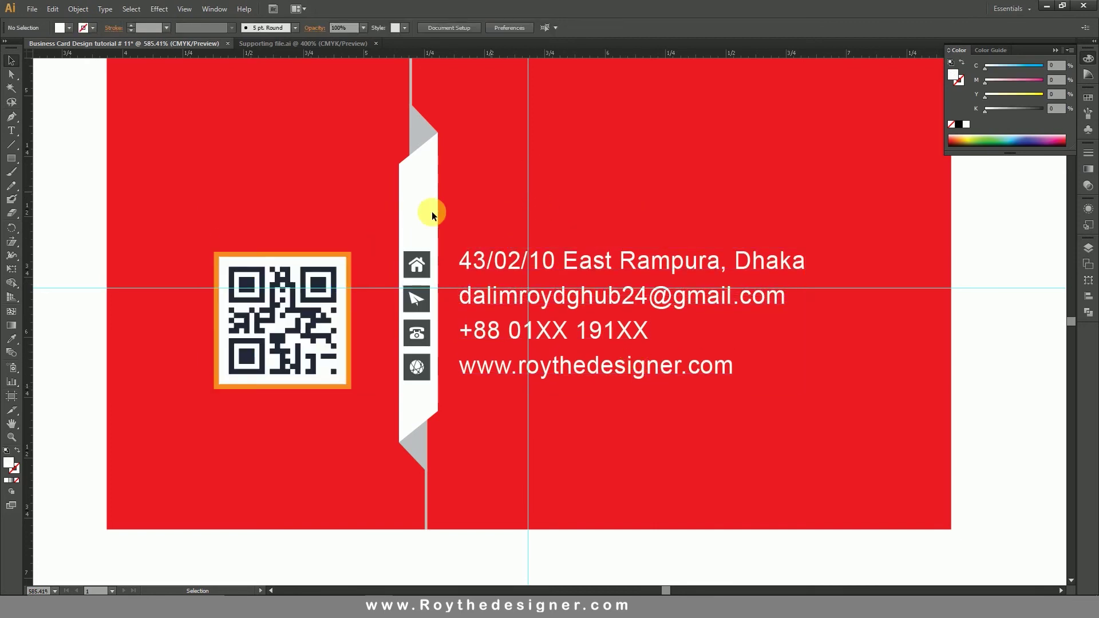
Step: Shrink the QR code and icon group slightly and hide the guides
drag(427, 355, 403, 391)
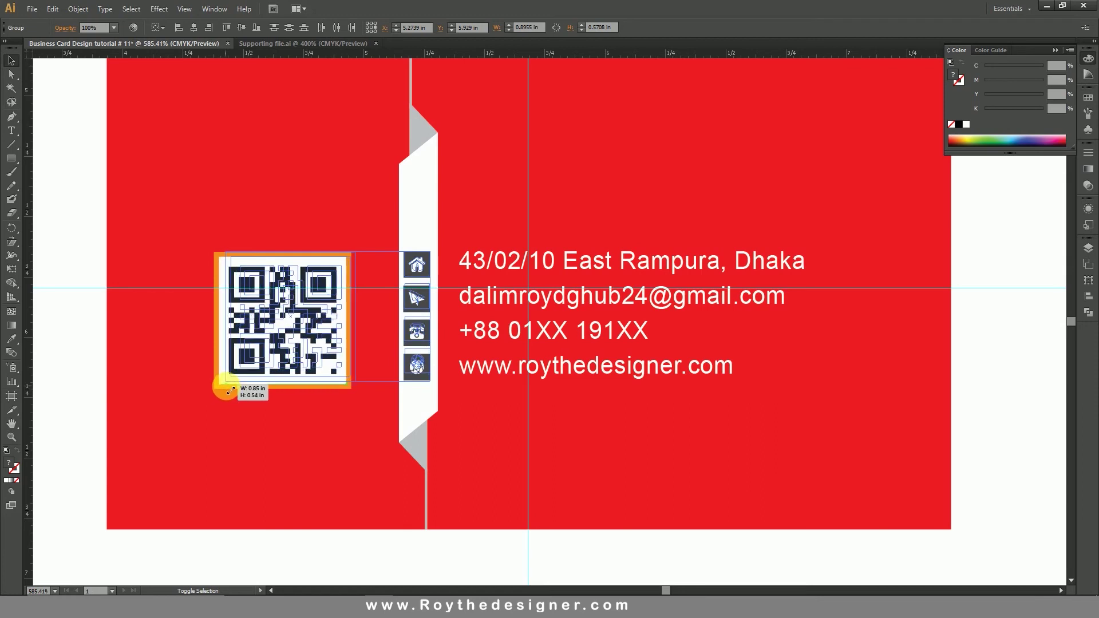
drag(220, 393, 226, 380)
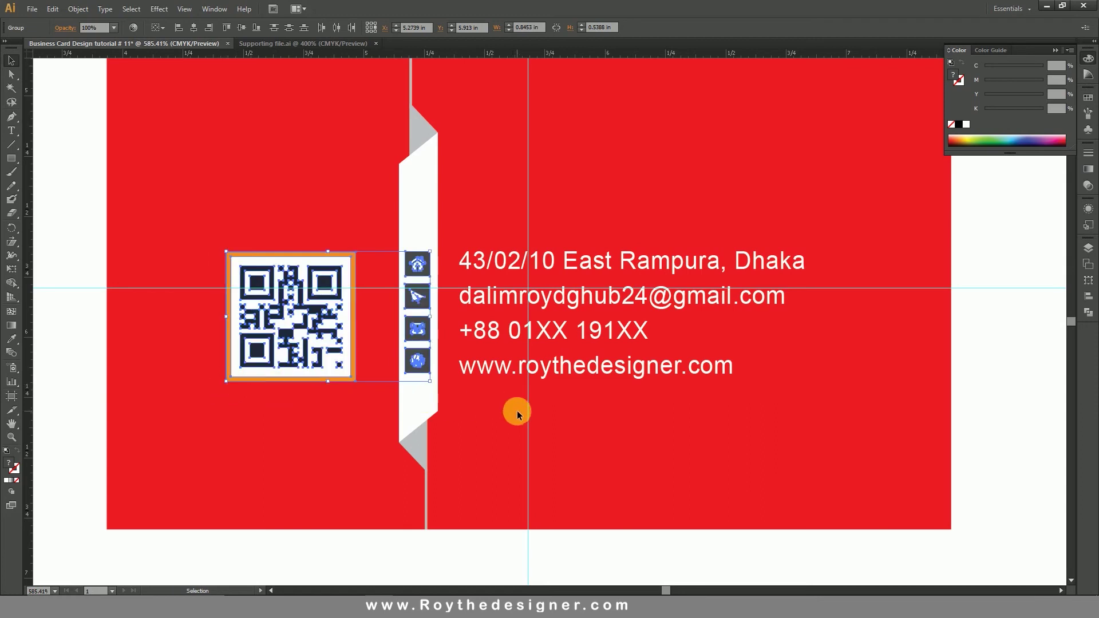
click(566, 221)
right_click(607, 153)
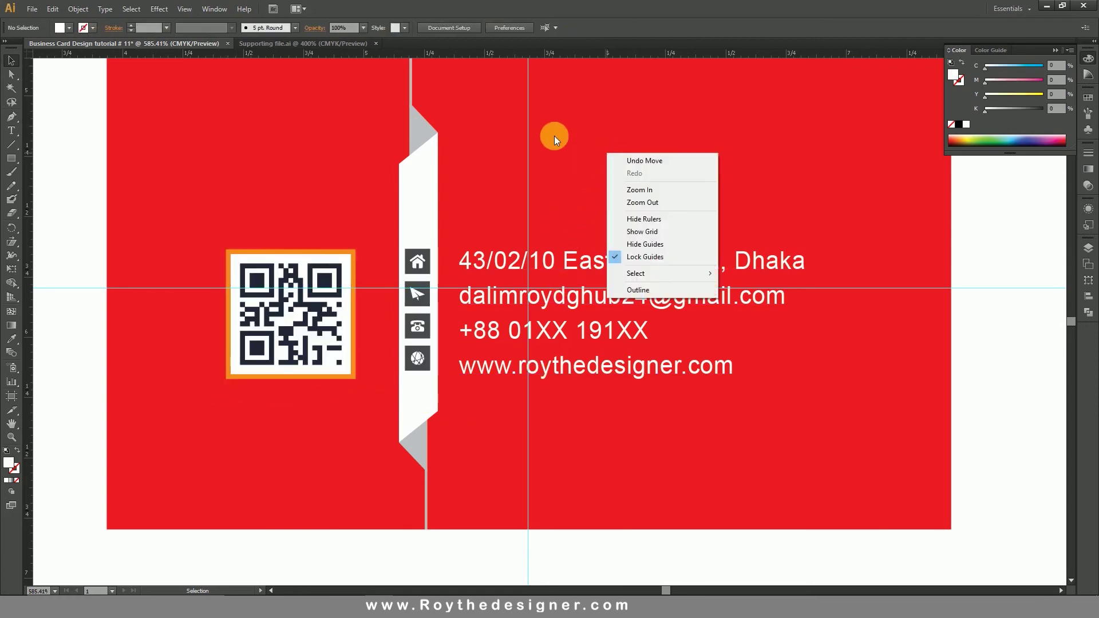
click(621, 243)
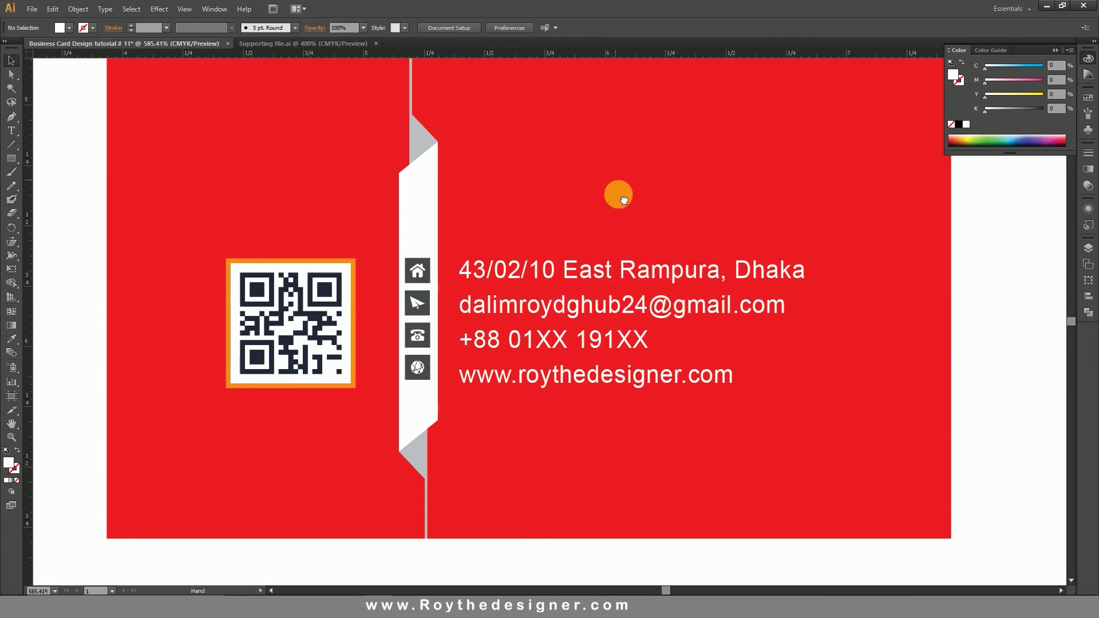
Step: Type the cardholder's name above the contact details, with GRAPHIC DESIGNER on the next line
drag(613, 195, 627, 262)
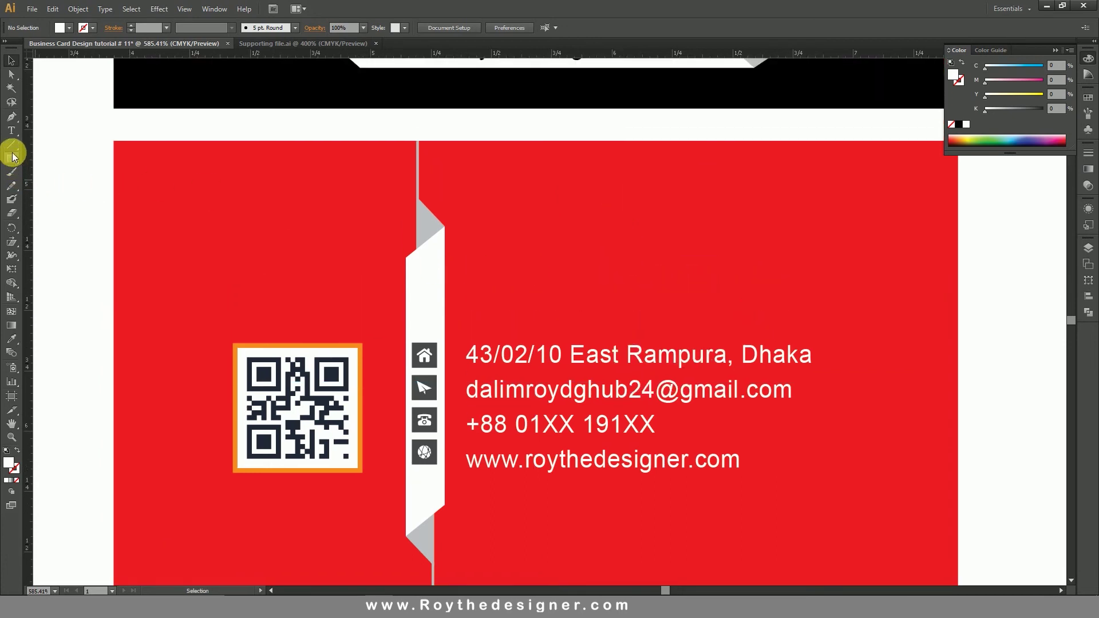
key(t)
click(476, 278)
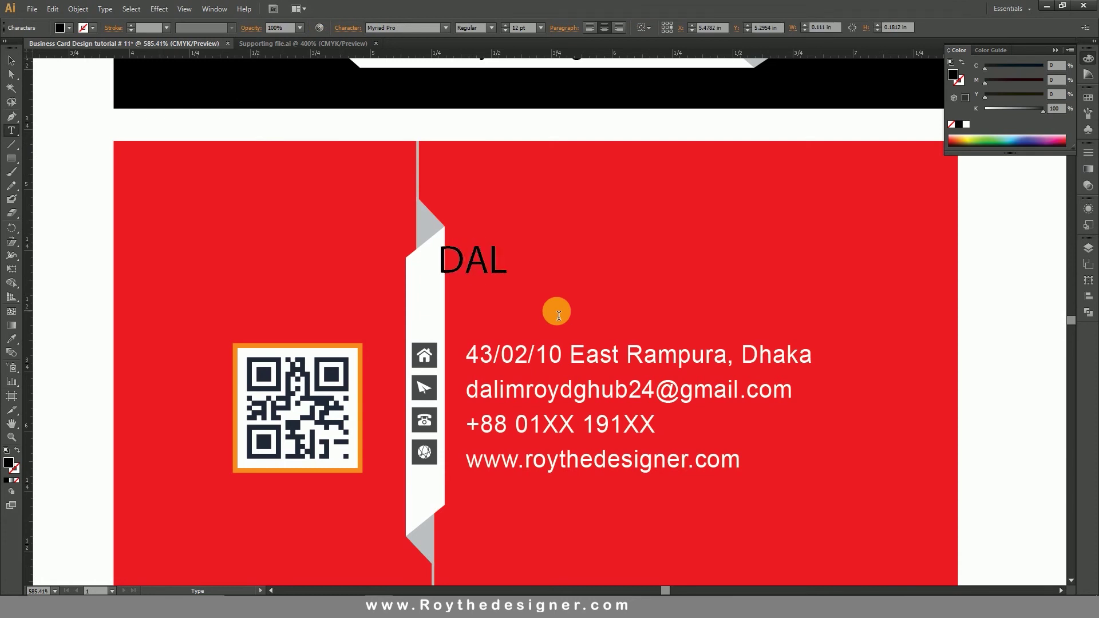
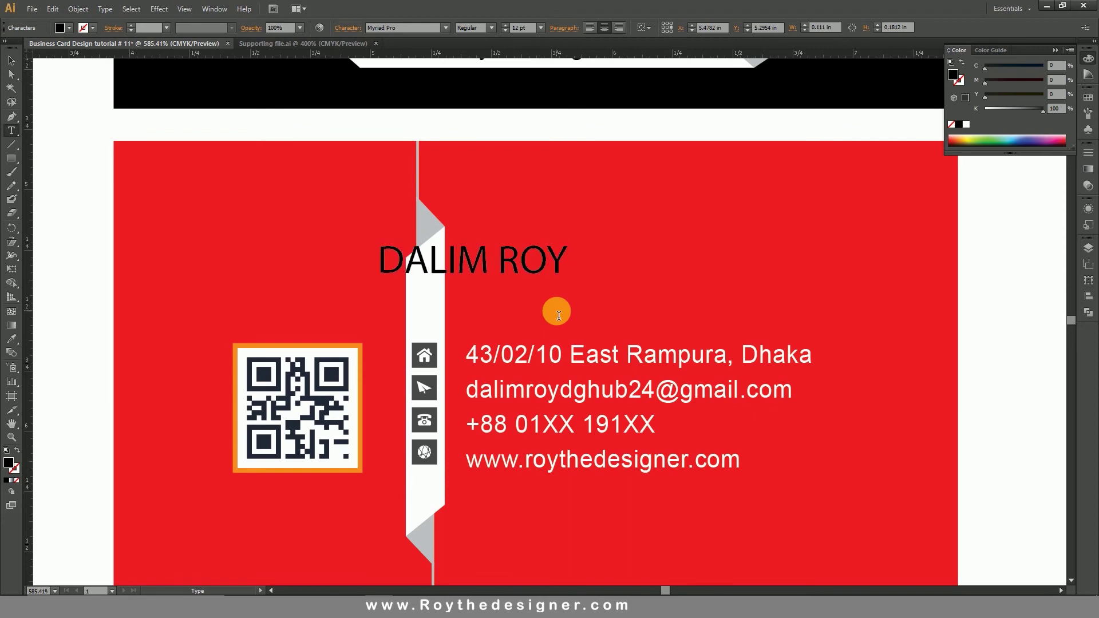
key(Return)
text(GRAPHIC)
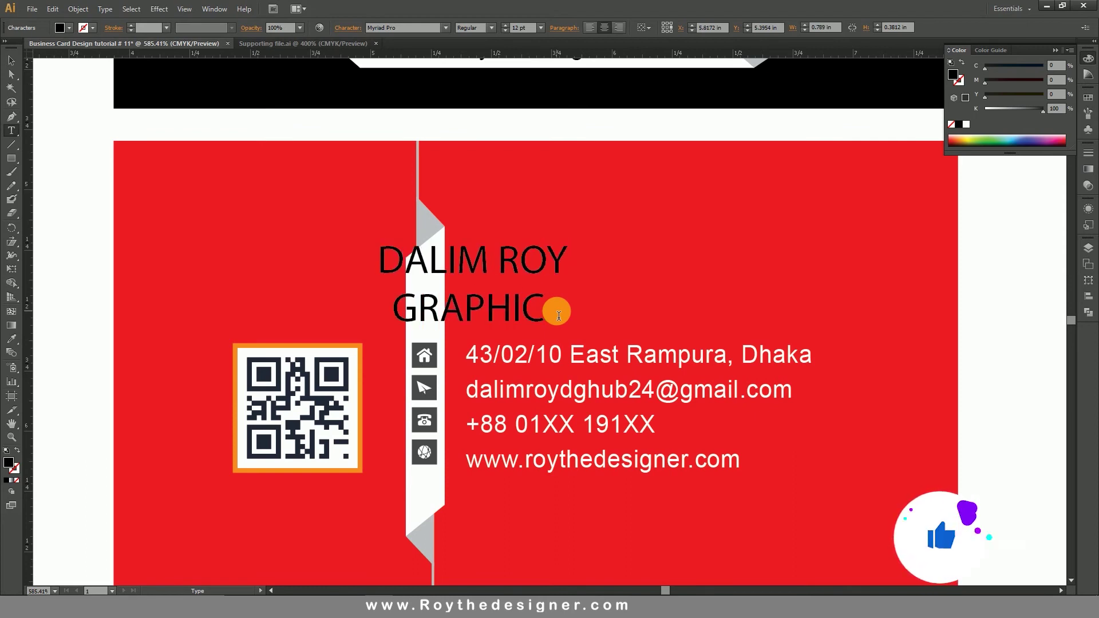
text( DESIGNER)
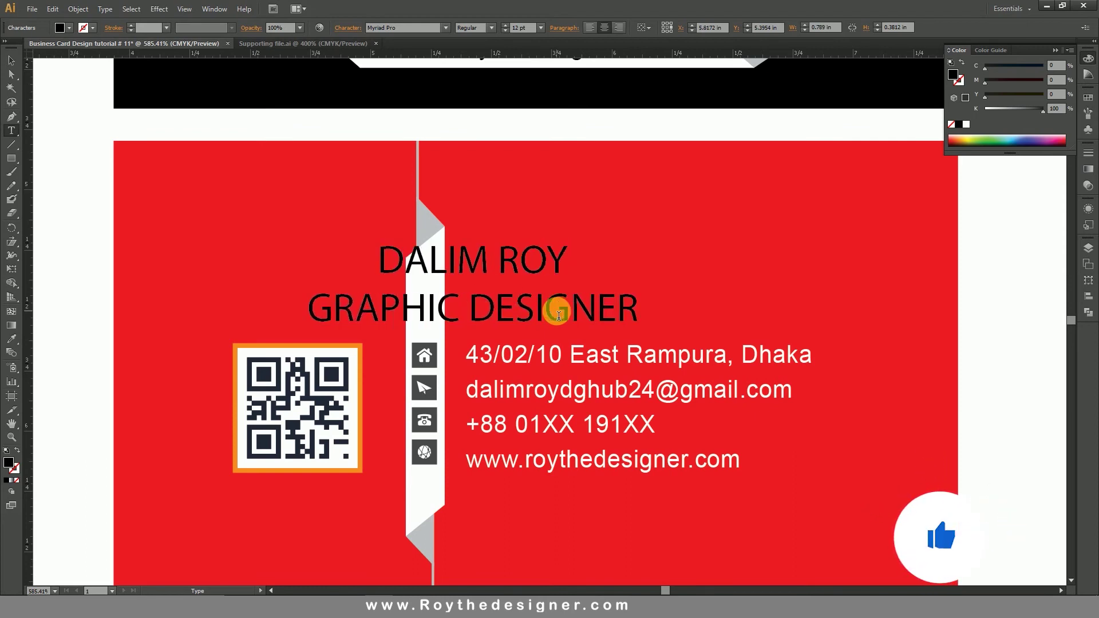
click(12, 60)
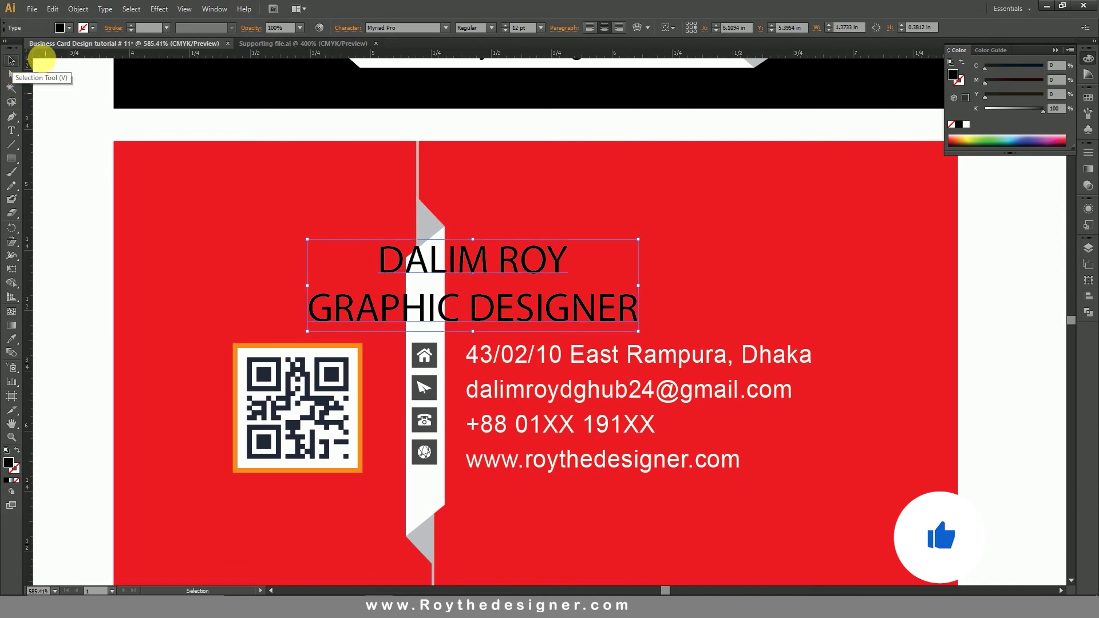
Step: Left-align the text, set the heading font to Bauhaus Md BT and the title to Arial
click(591, 28)
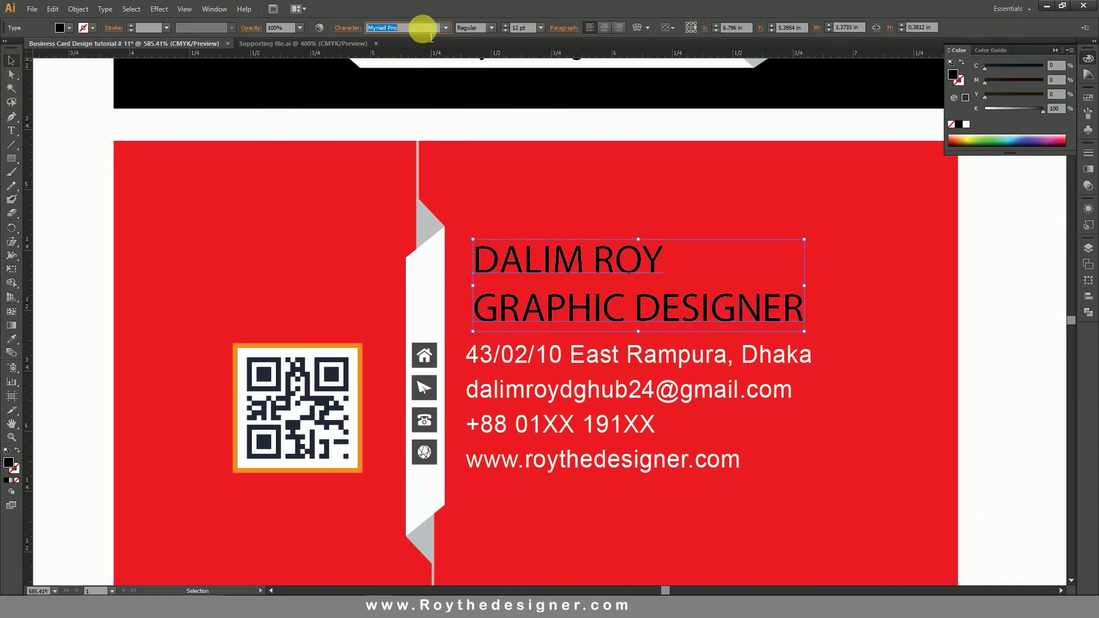
key(Down)
key(Down)
key(Down)
key(Down)
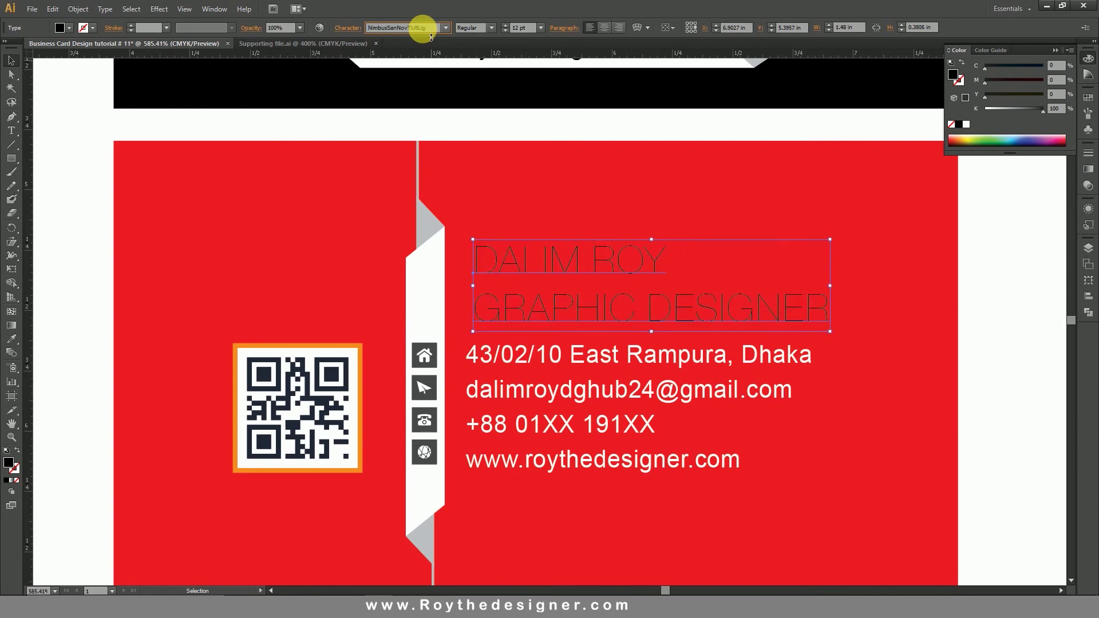
key(Down)
key(Down)
key(Down)
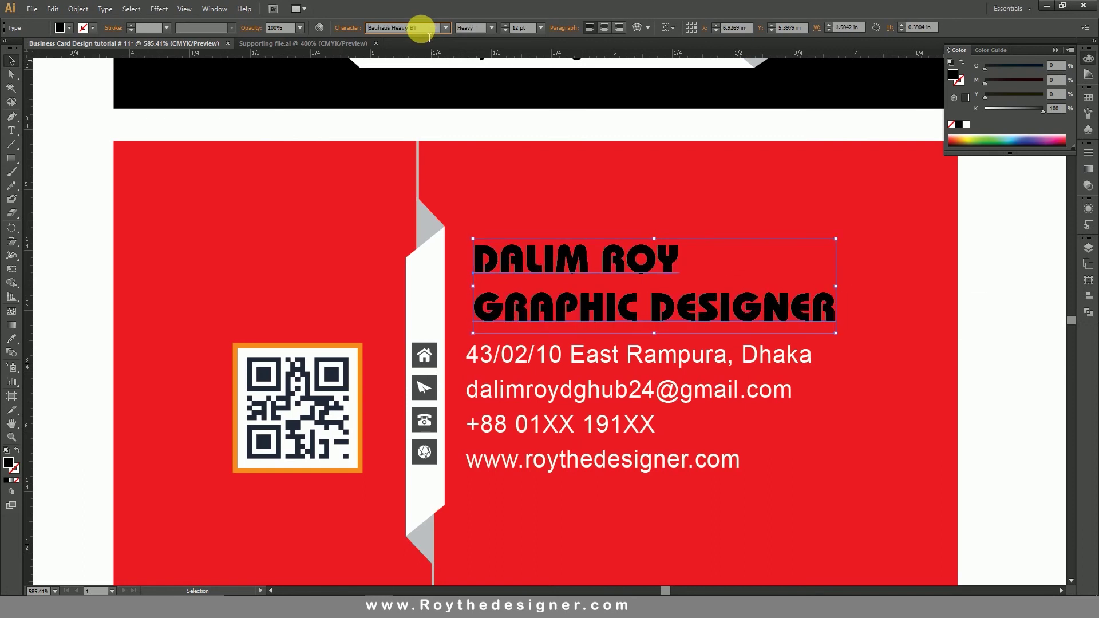
key(Down)
key(Down)
key(Down)
key(Down)
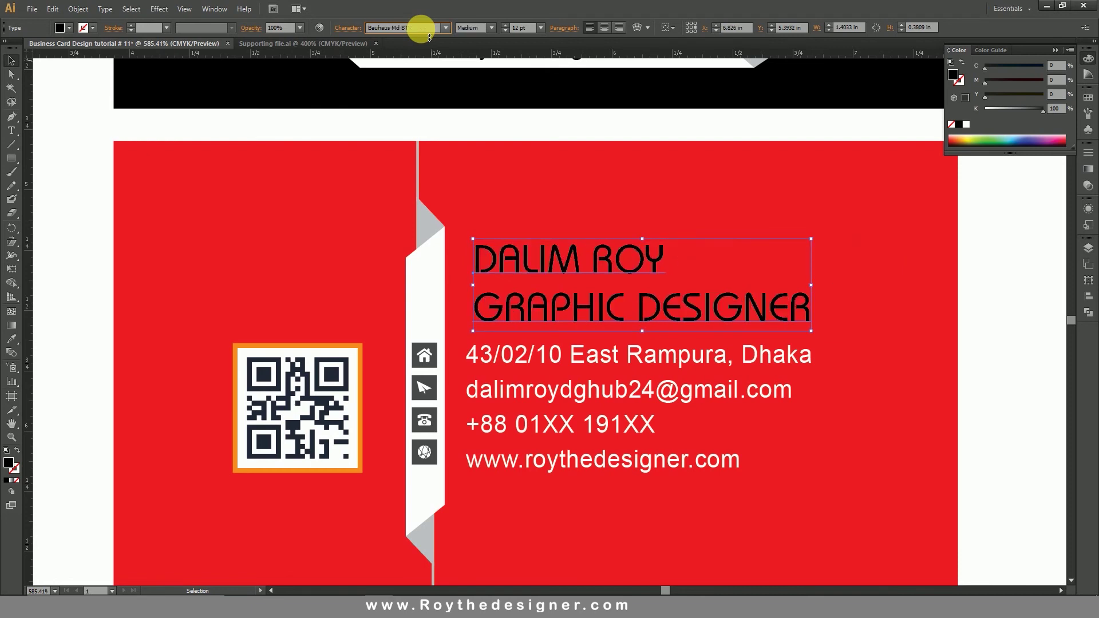
key(Down)
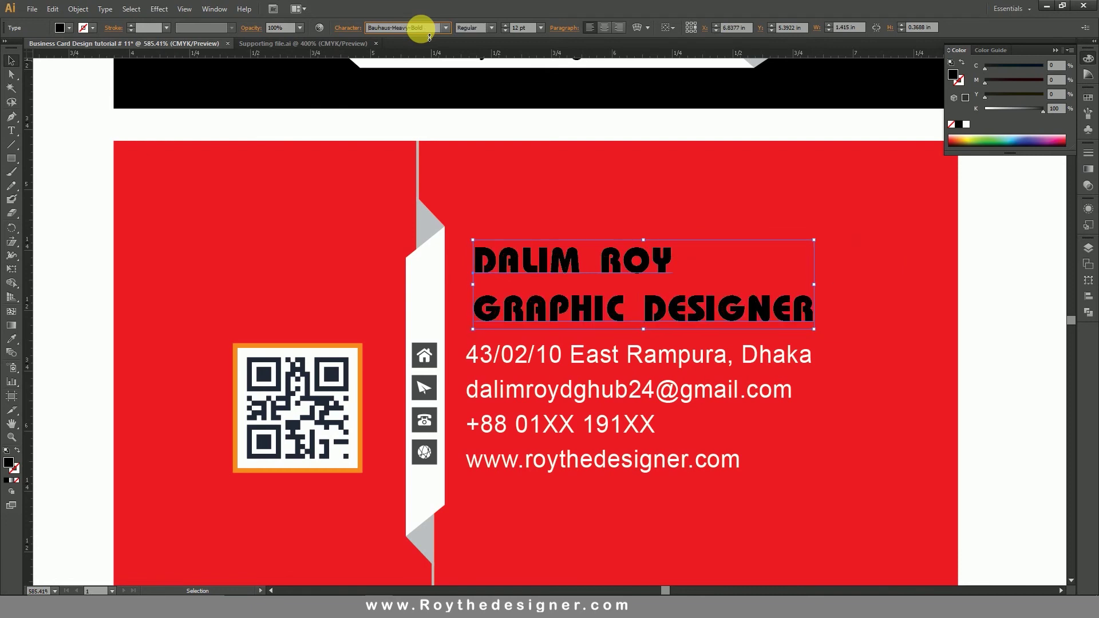
key(Up)
double_click(672, 297)
triple_click(672, 298)
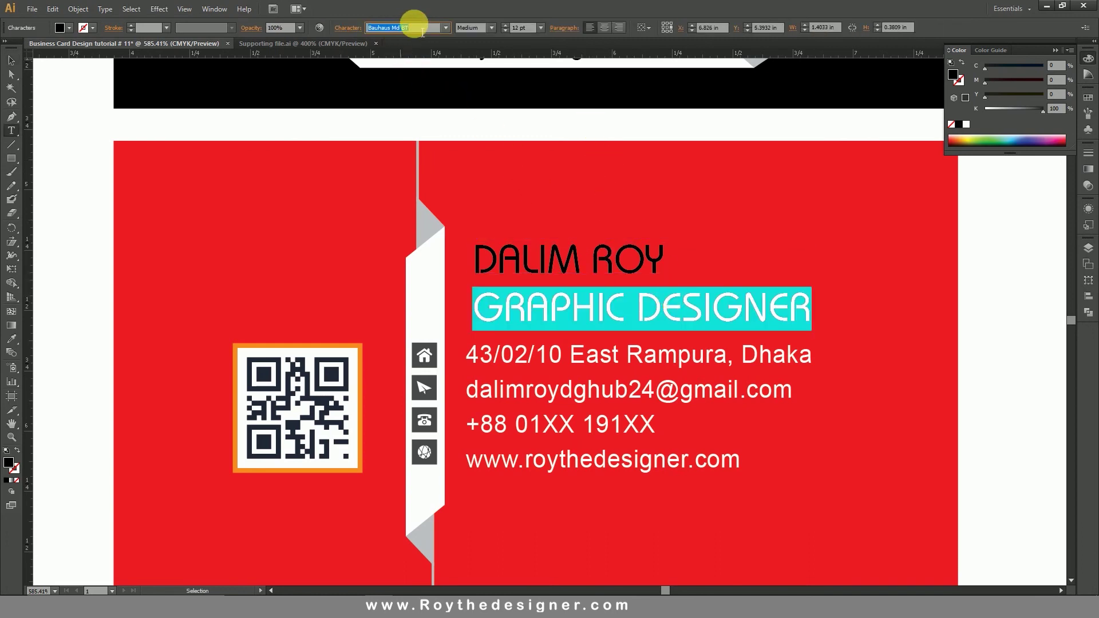
text(rial)
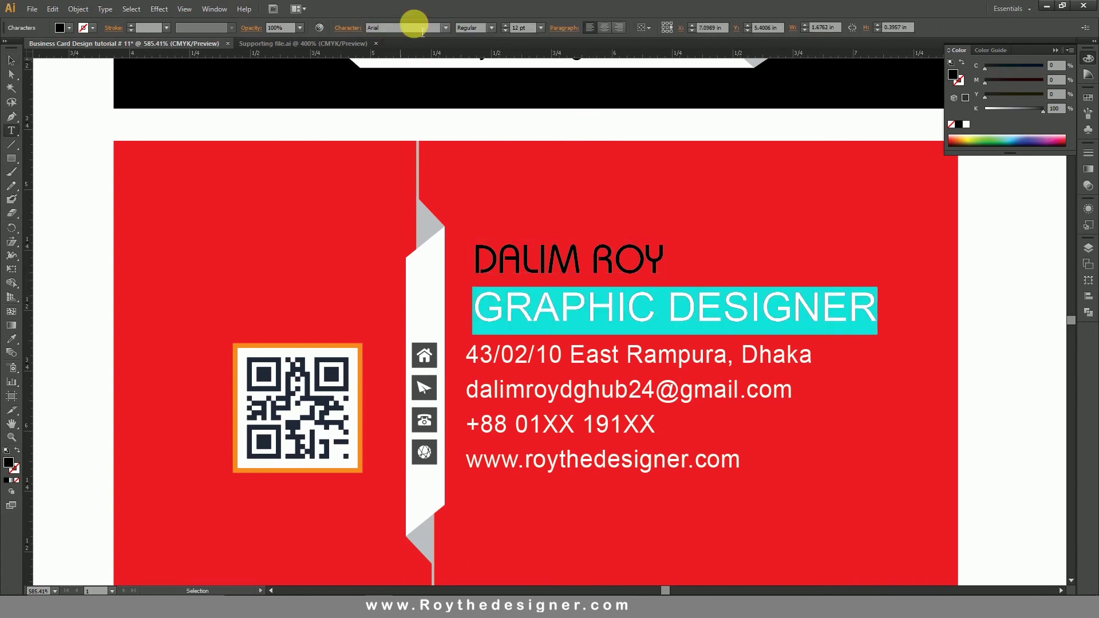
Step: Enlarge the name to 16 pt and shrink GRAPHIC DESIGNER to 8 pt
drag(661, 258, 410, 243)
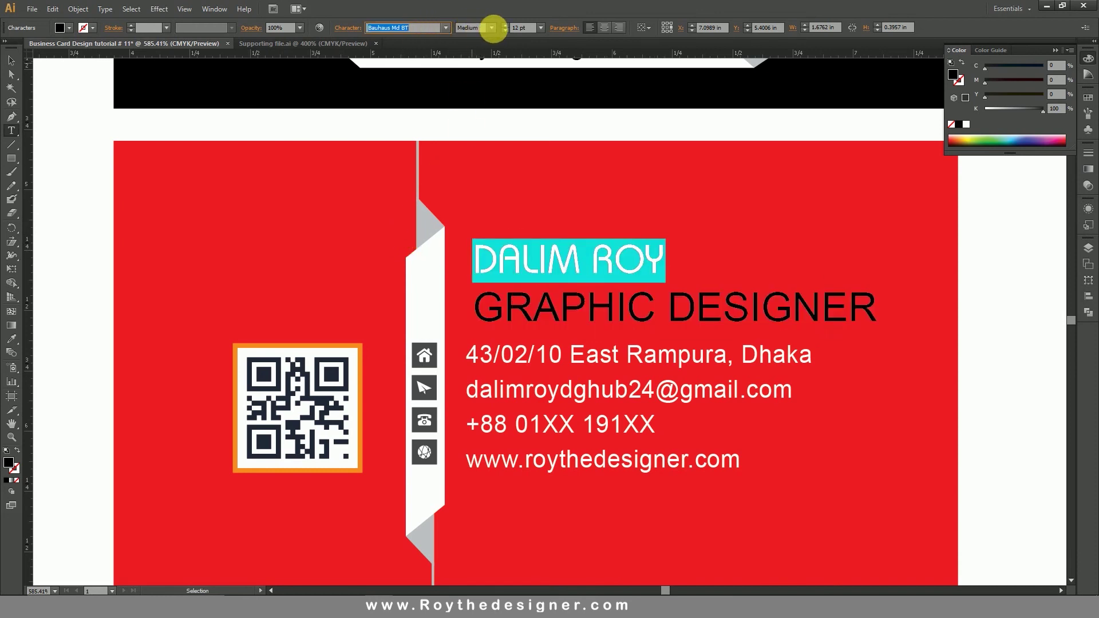
click(526, 32)
key(Up)
key(Up)
key(Up)
key(Up)
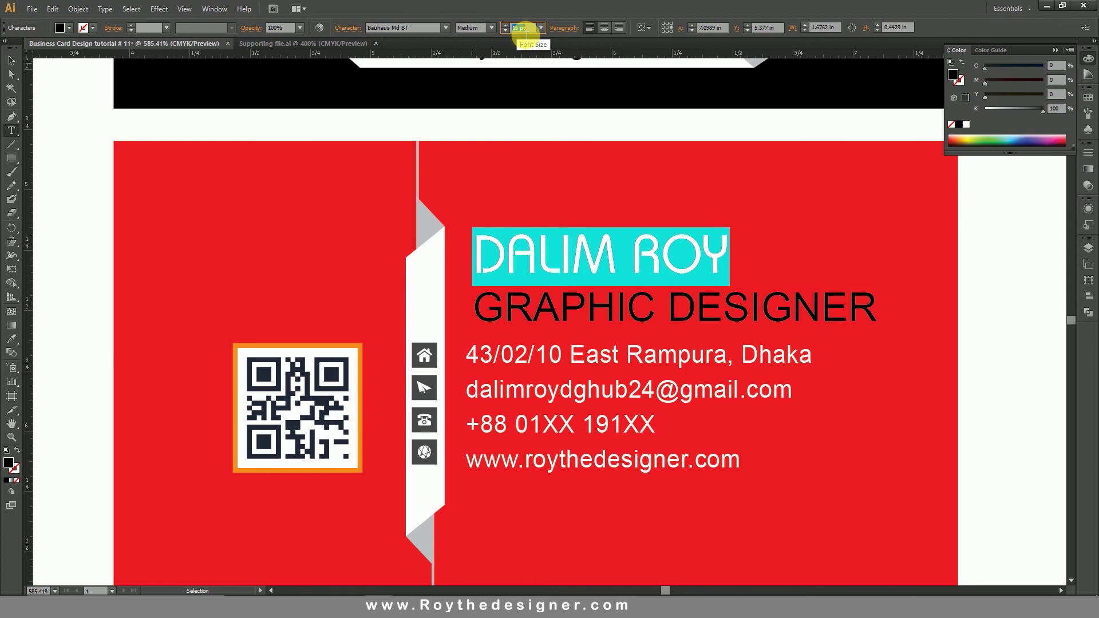
click(810, 306)
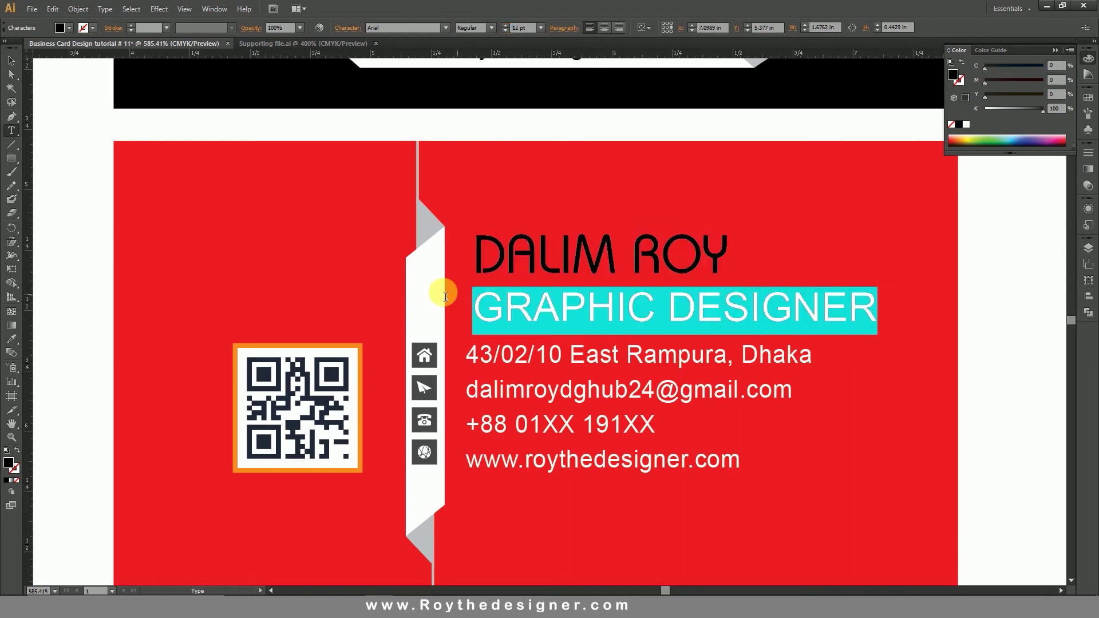
drag(873, 306, 444, 292)
key(Down)
key(Down)
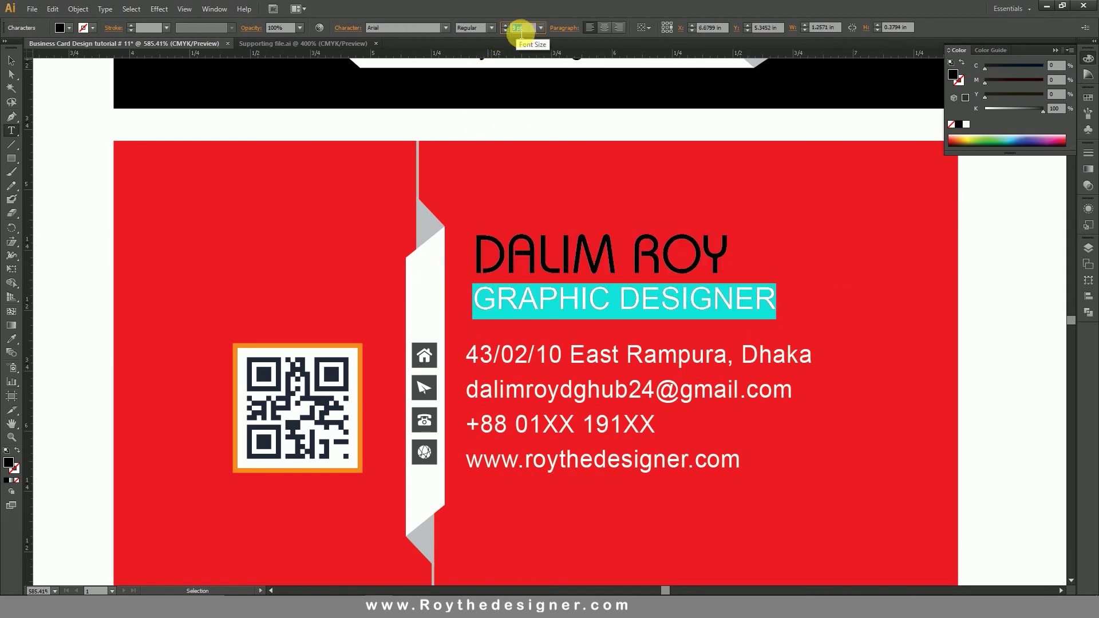
key(Down)
key(Down)
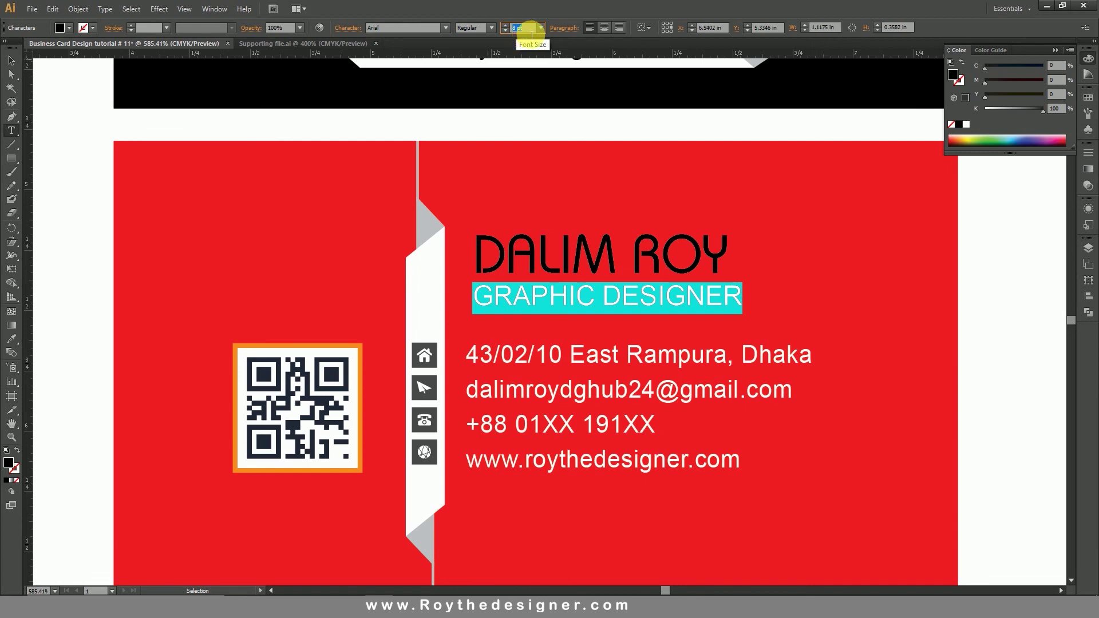
key(Up)
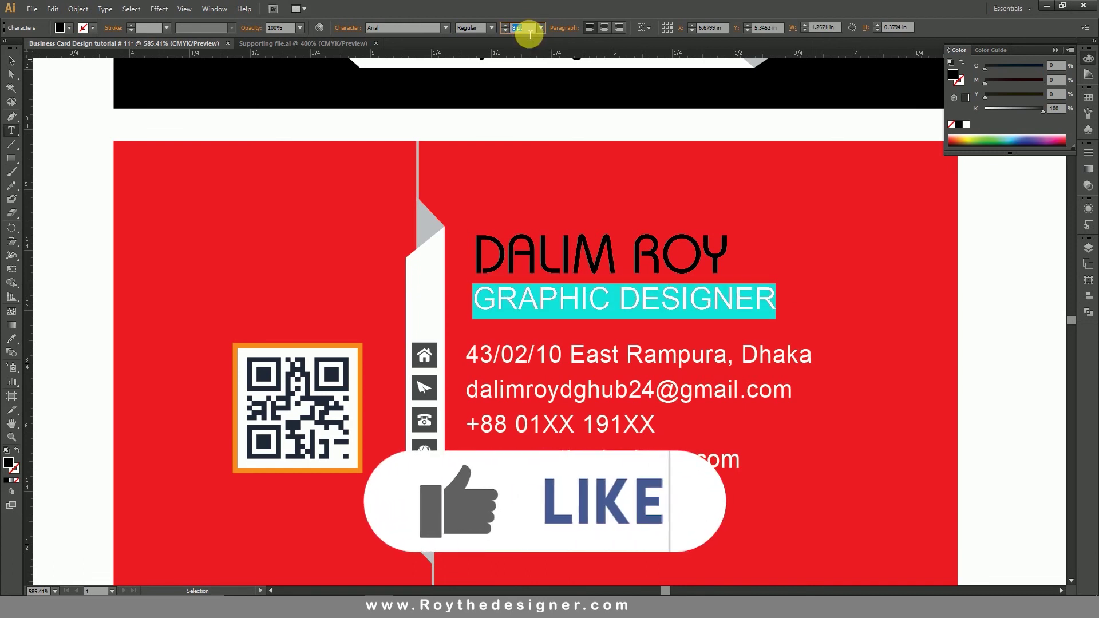
Step: Colour the name orange-yellow with Y 100 and M 29
click(570, 249)
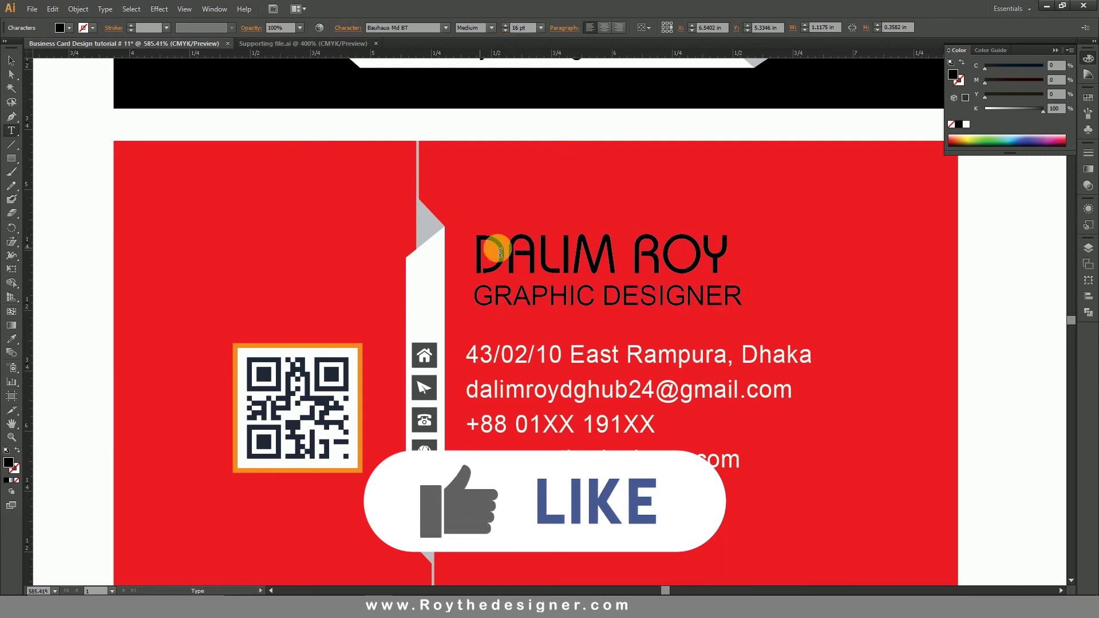
drag(490, 252, 753, 251)
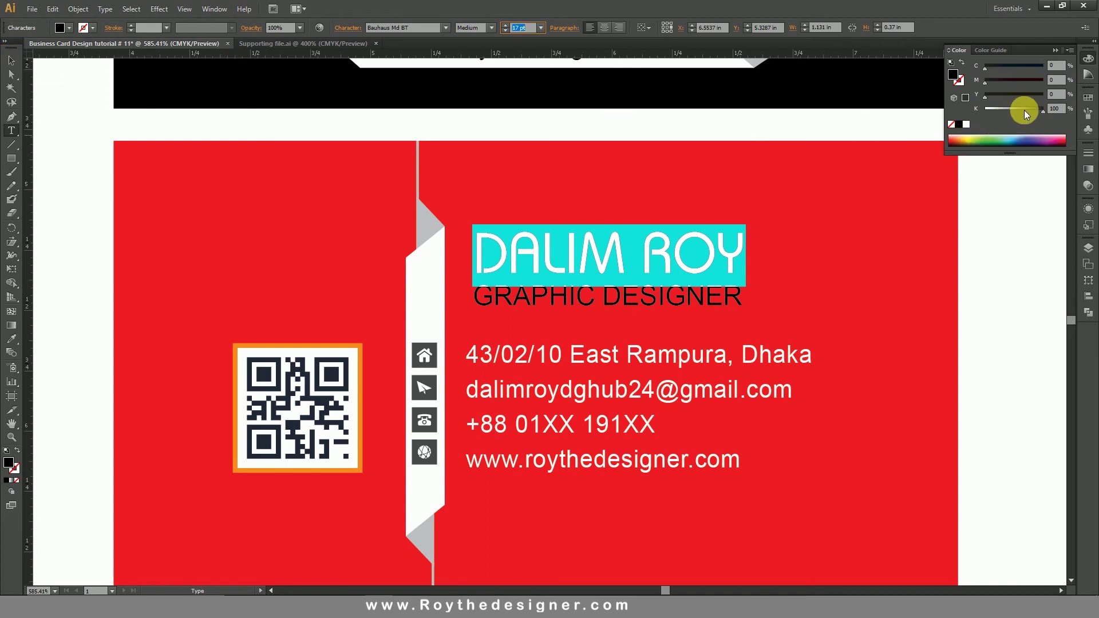
mouse_move(1025, 109)
mouse_down()
mouse_move(967, 108)
mouse_move(1052, 94)
mouse_up()
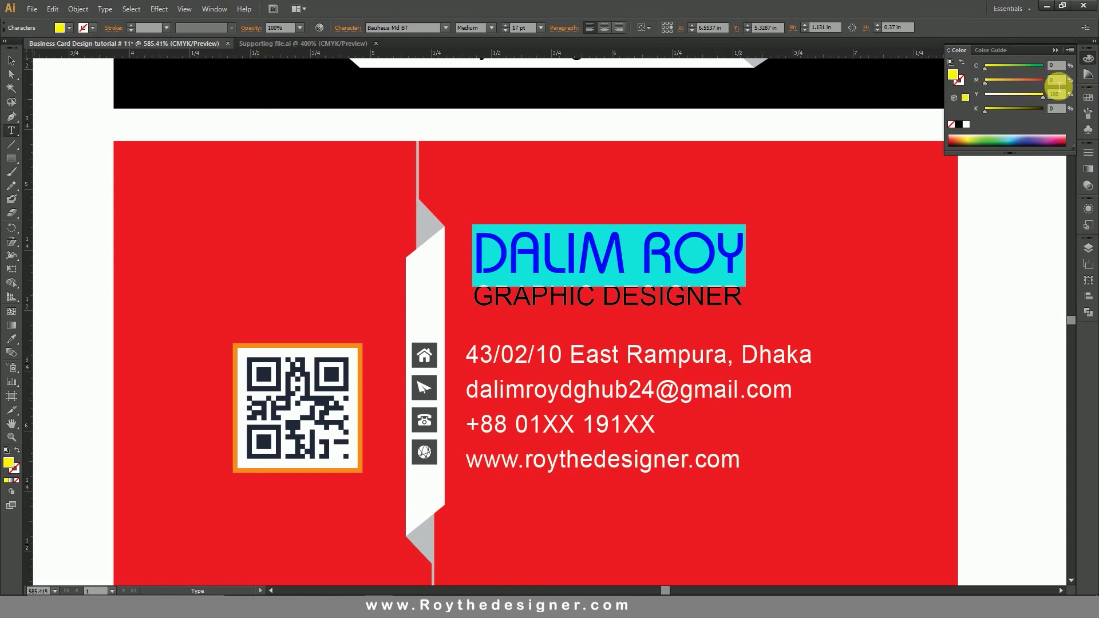
click(1002, 81)
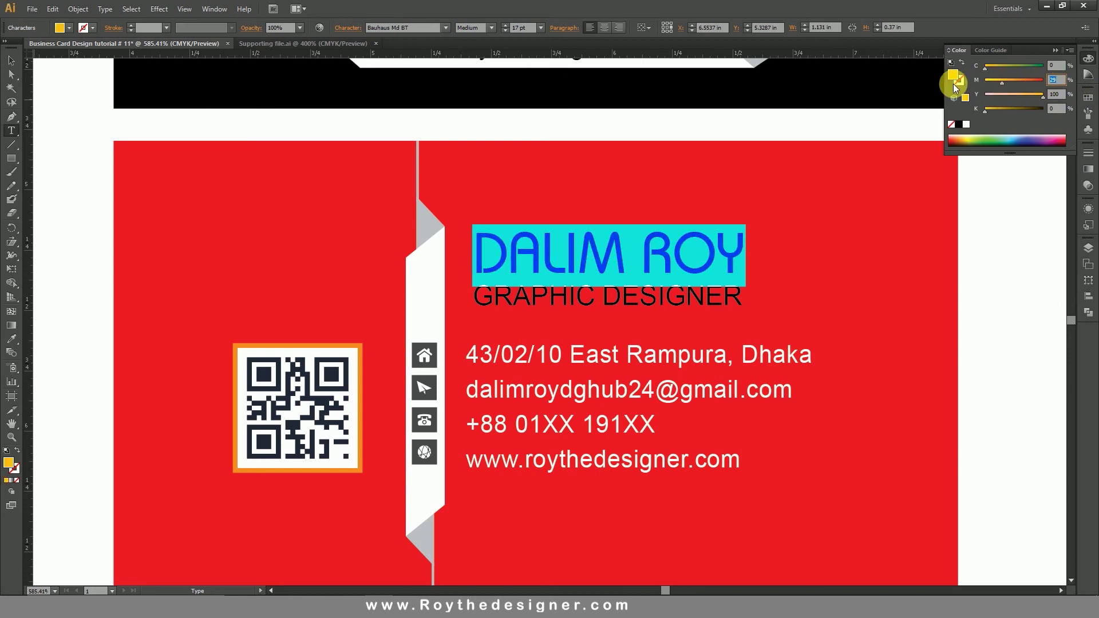
click(12, 60)
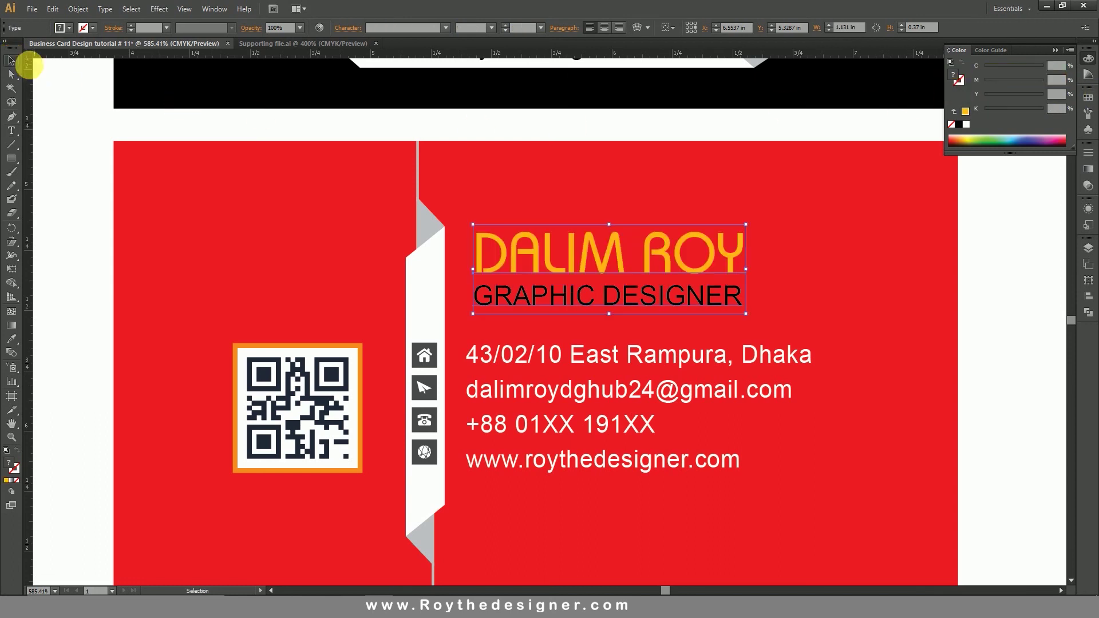
click(249, 183)
Step: Colour the GRAPHIC DESIGNER title light grey with K 26
click(582, 307)
triple_click(582, 307)
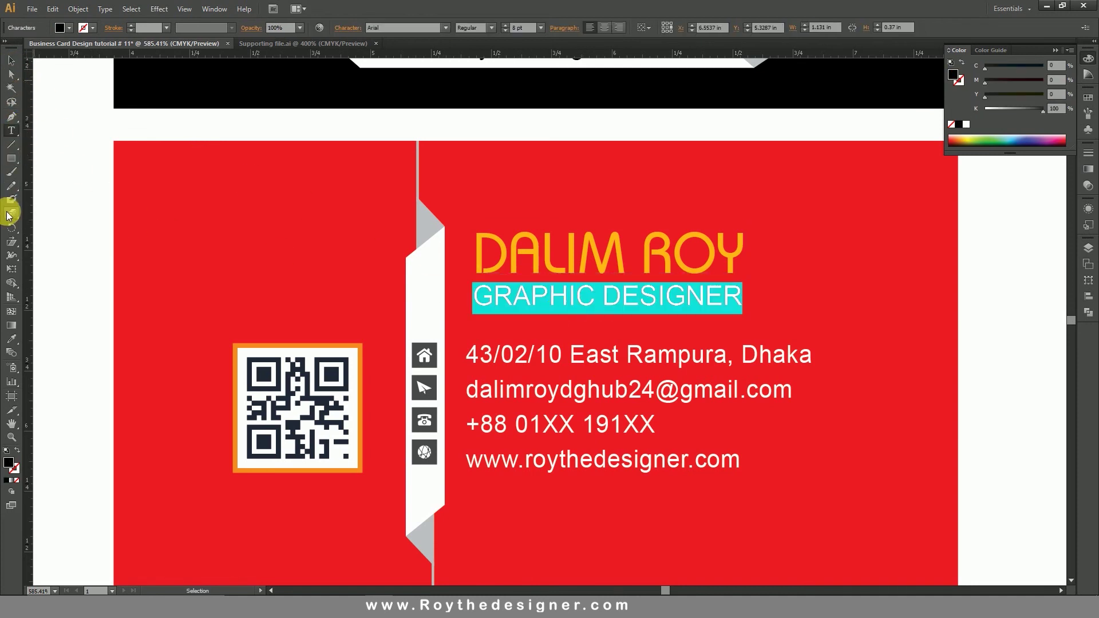
drag(1003, 112, 998, 110)
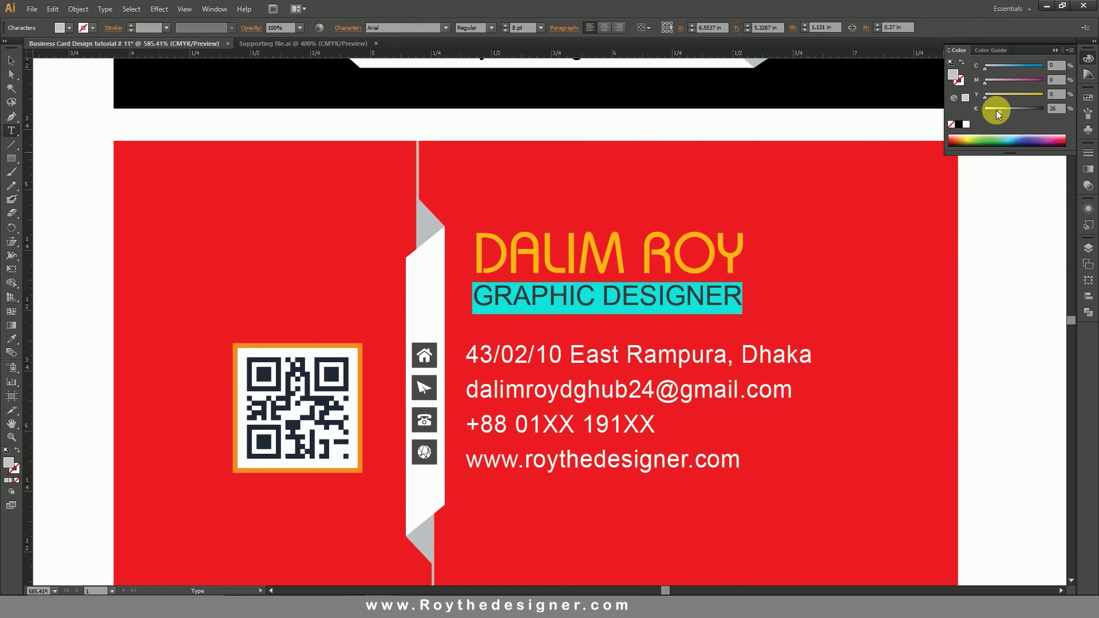
click(11, 60)
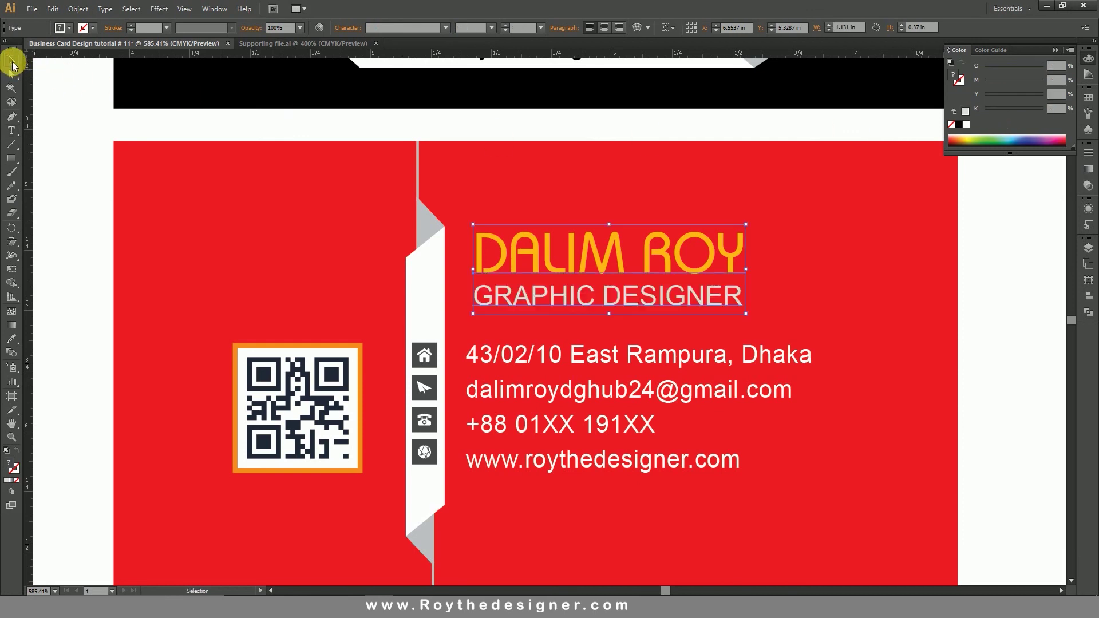
click(200, 165)
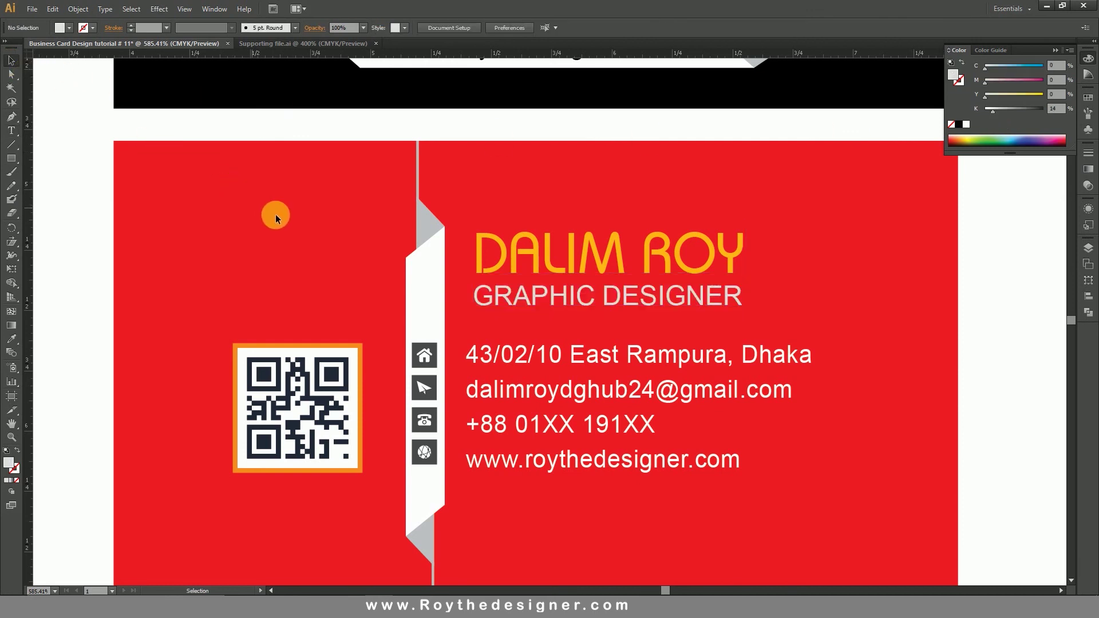
Step: Set the name's magenta to 0 so it becomes pure yellow
key(ctrl+minus)
key(ctrl+minus)
key(ctrl+minus)
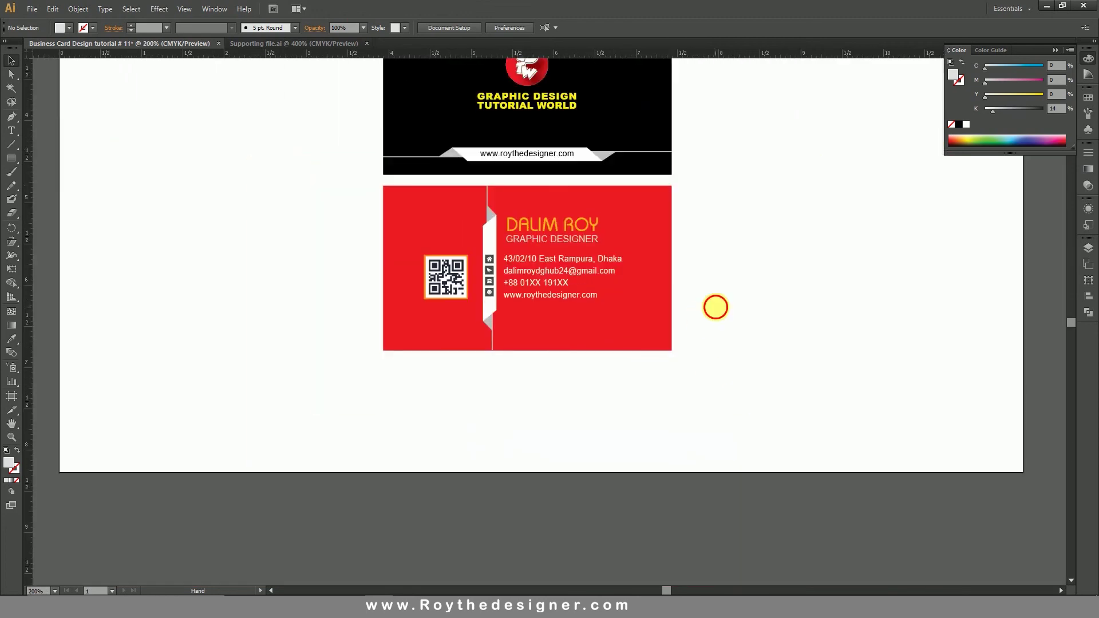
drag(331, 135, 726, 485)
key(t)
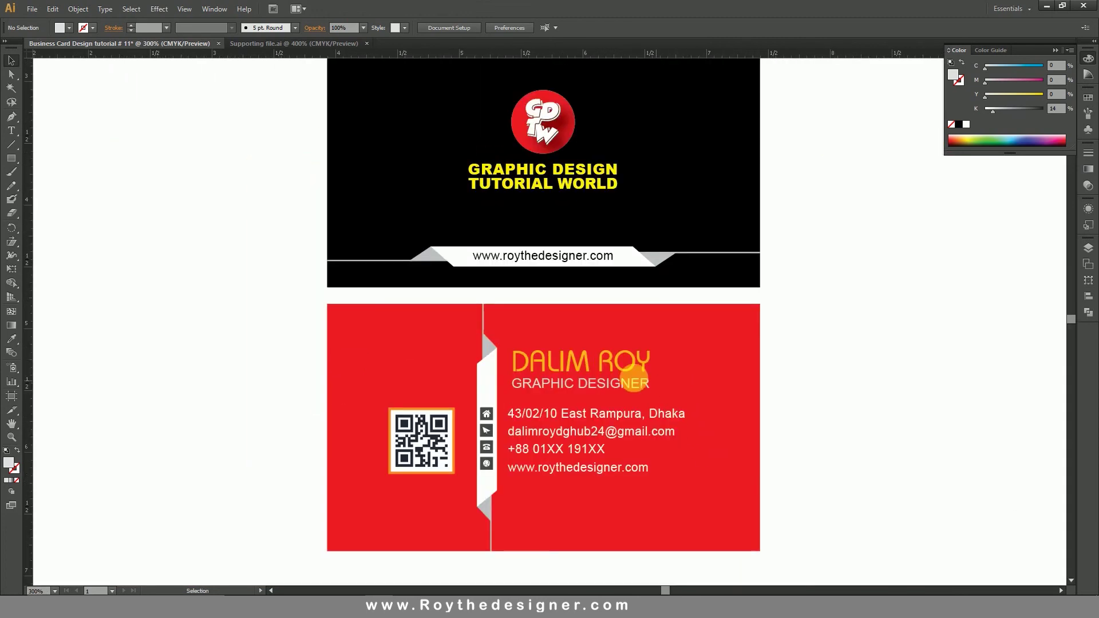
click(611, 371)
double_click(610, 371)
drag(1003, 82, 984, 82)
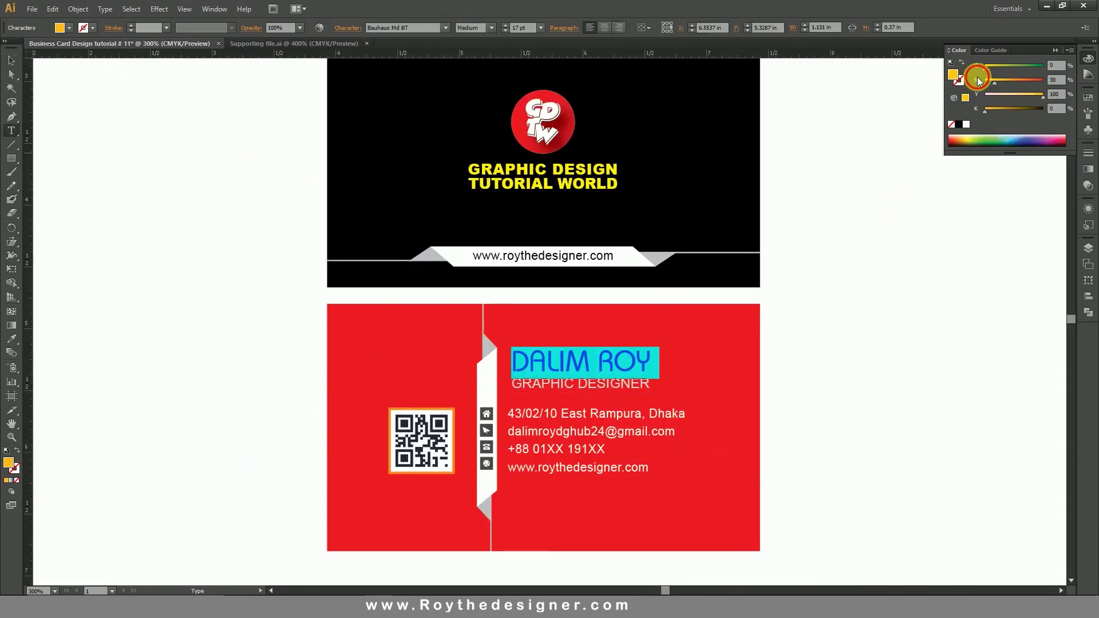
click(11, 60)
click(120, 123)
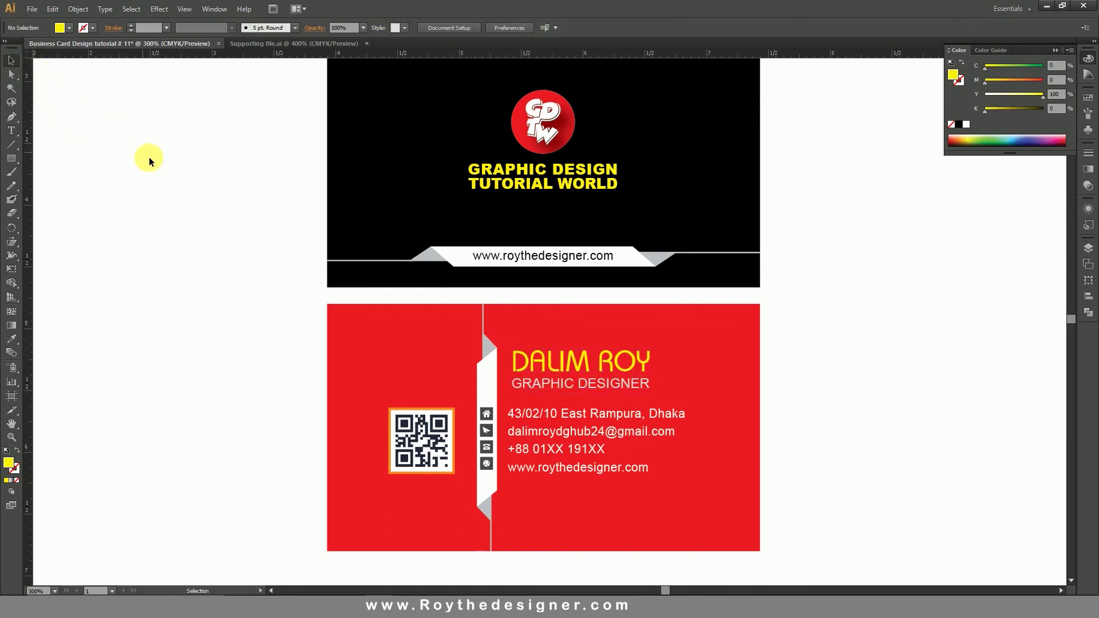
Step: Check the front card's website URL, then zoom in on the red back card
drag(722, 406, 703, 395)
click(592, 247)
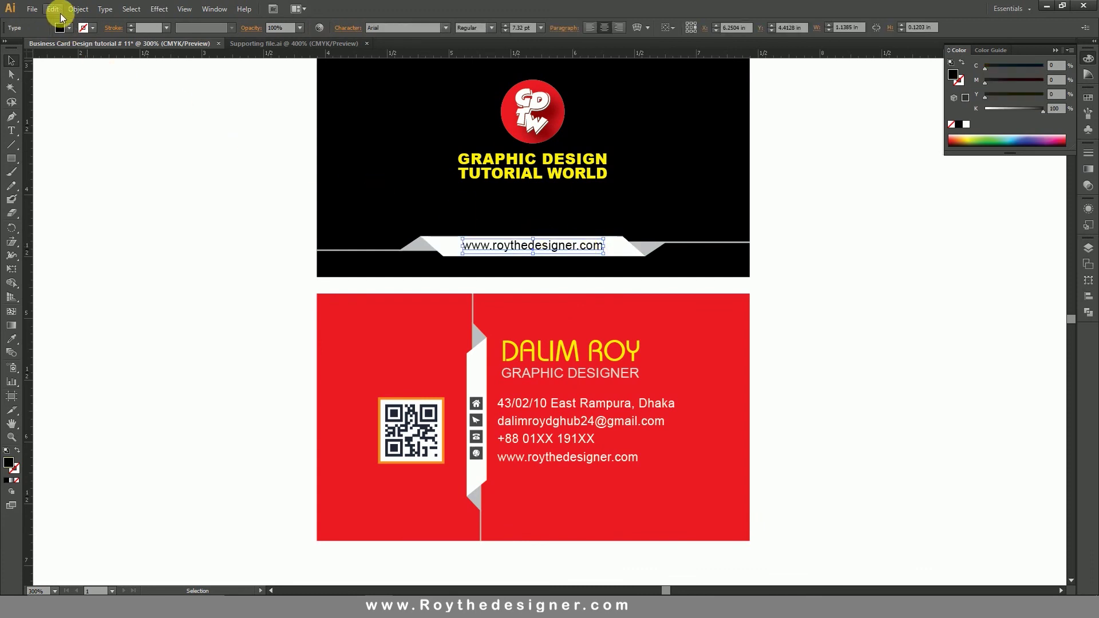
click(222, 323)
drag(564, 362, 568, 407)
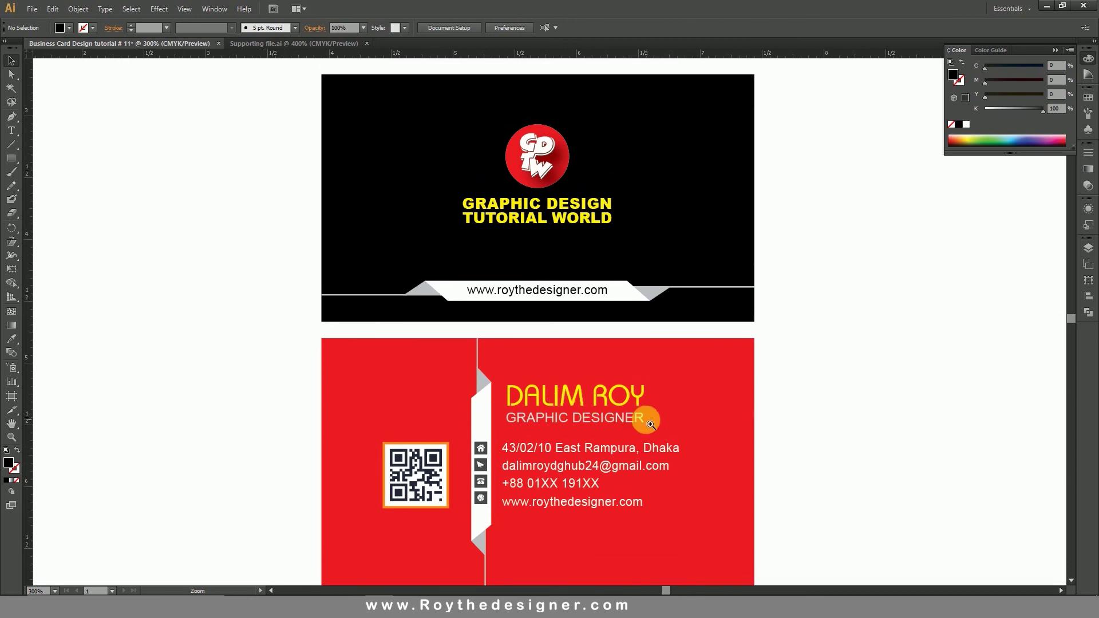
key(ctrl+minus)
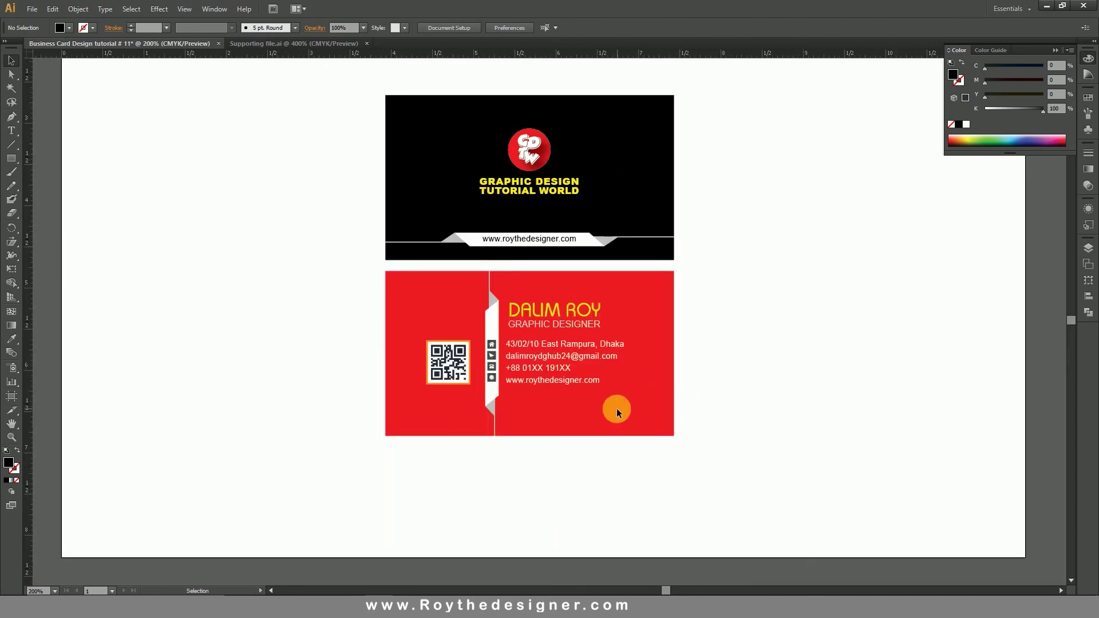
drag(325, 239, 701, 476)
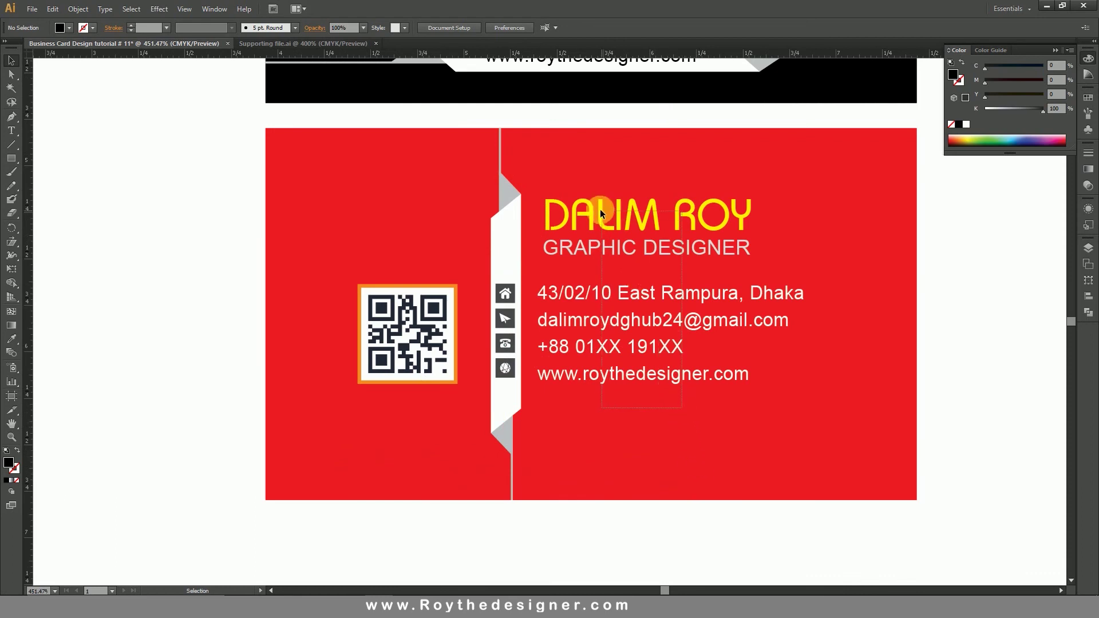
Step: Lock the lower grey triangle and divider line in place
click(599, 208)
click(514, 435)
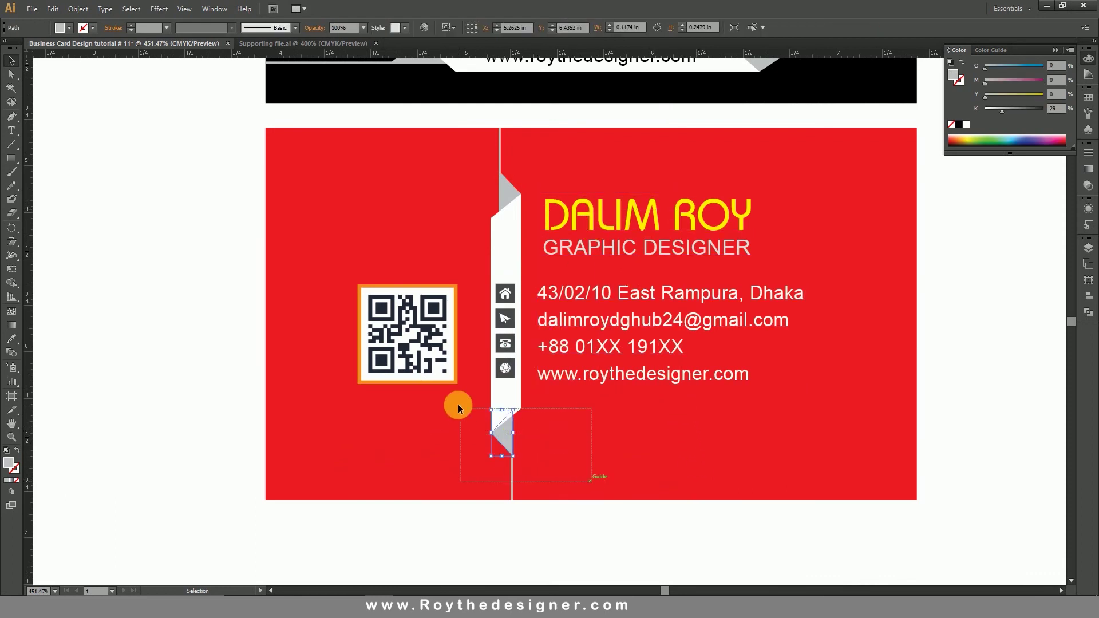
drag(458, 404, 458, 406)
click(78, 8)
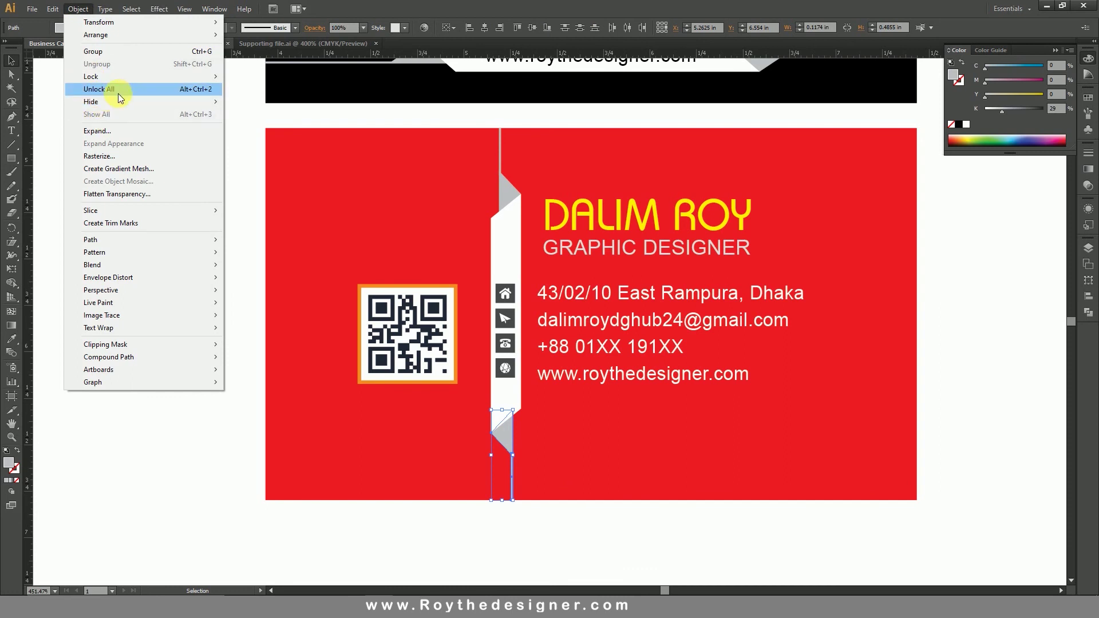
mouse_move(91, 76)
click(273, 74)
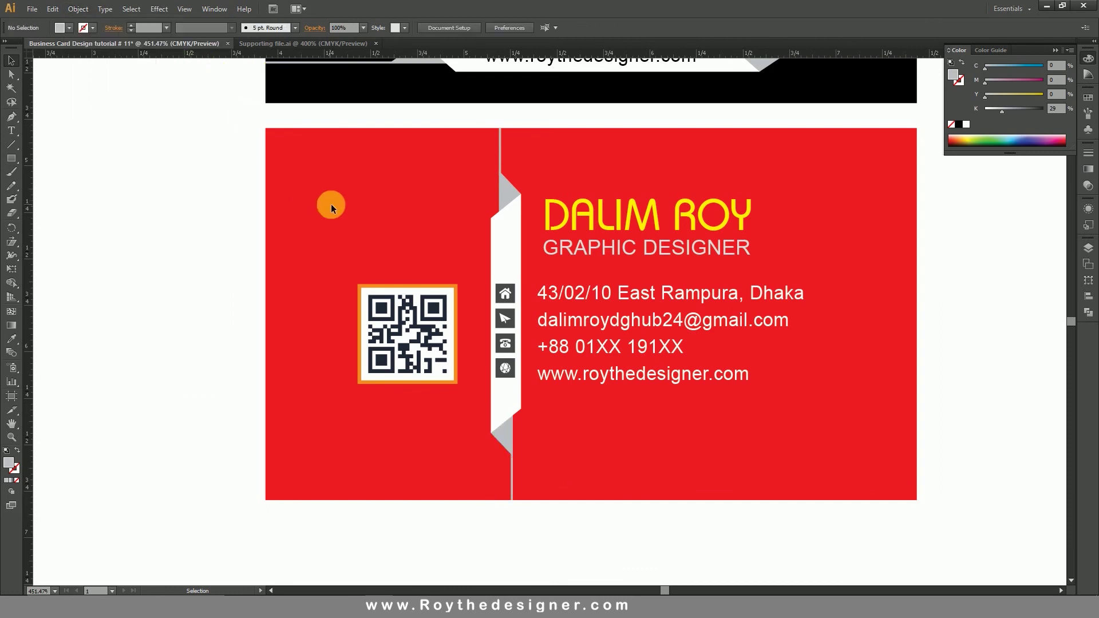
Step: Nudge the QR code, icons and contact text slightly down
drag(681, 409, 739, 423)
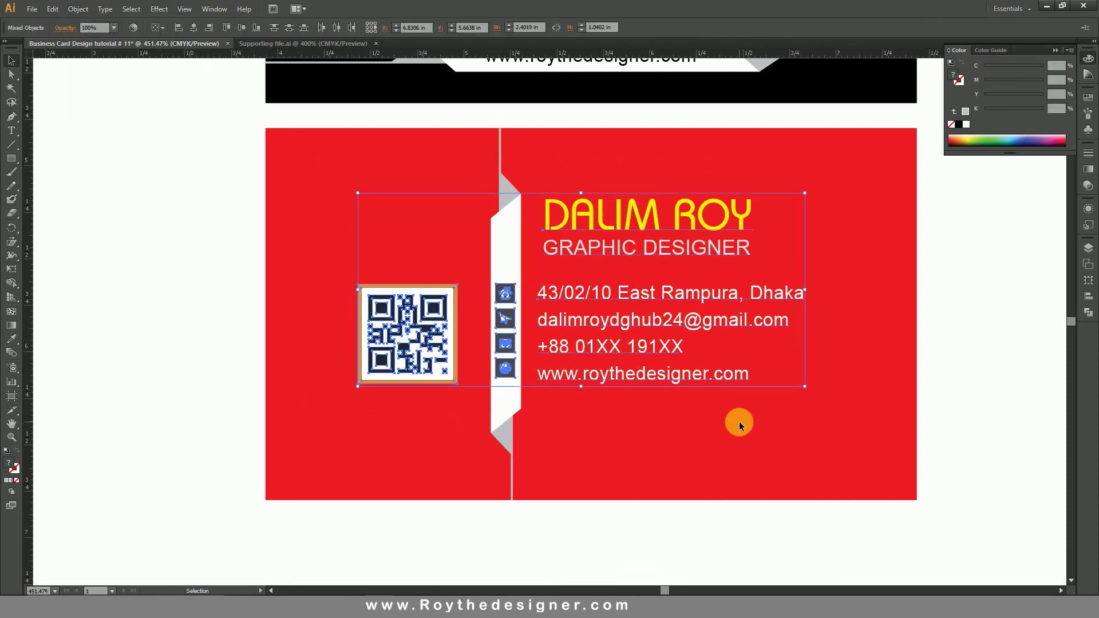
key(Down)
key(Down)
key(Down)
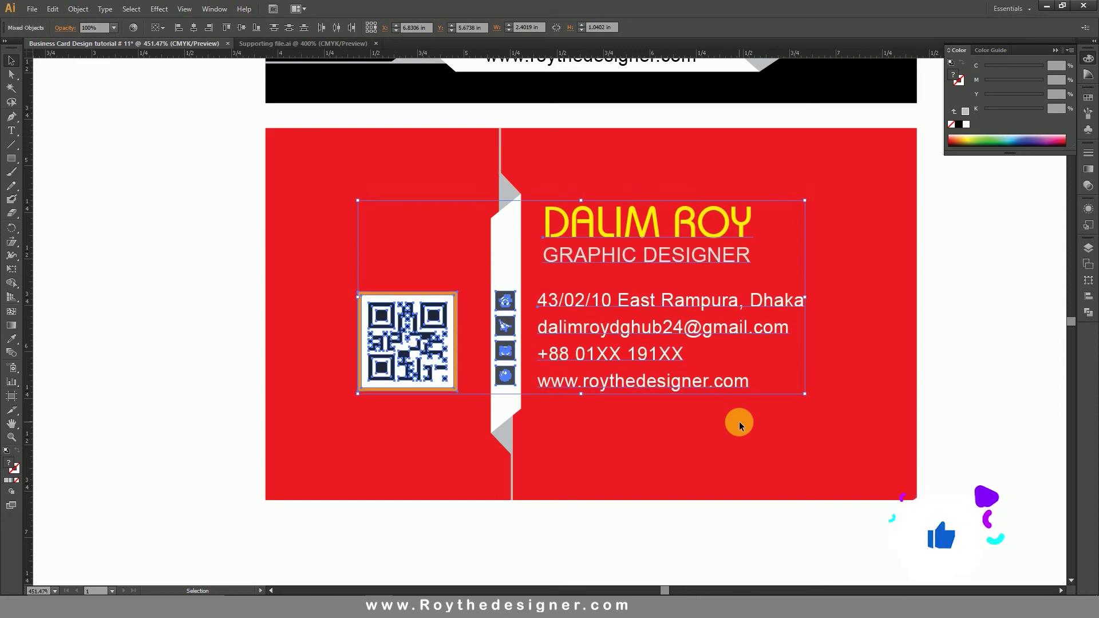
key(Down)
key(Down)
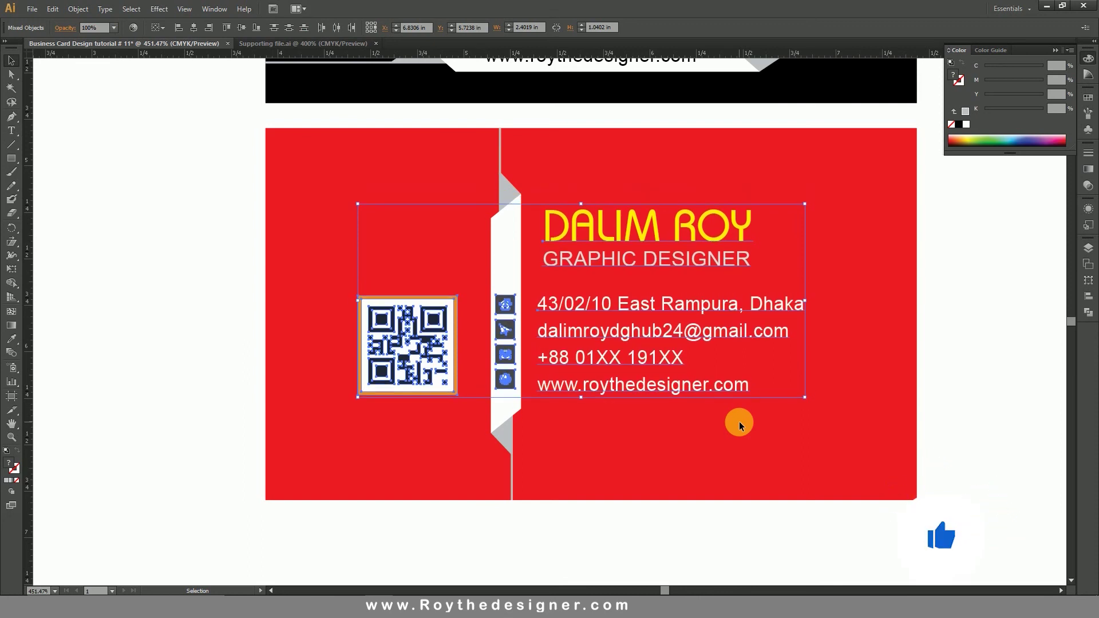
click(739, 422)
scroll(790, 380, up, 1)
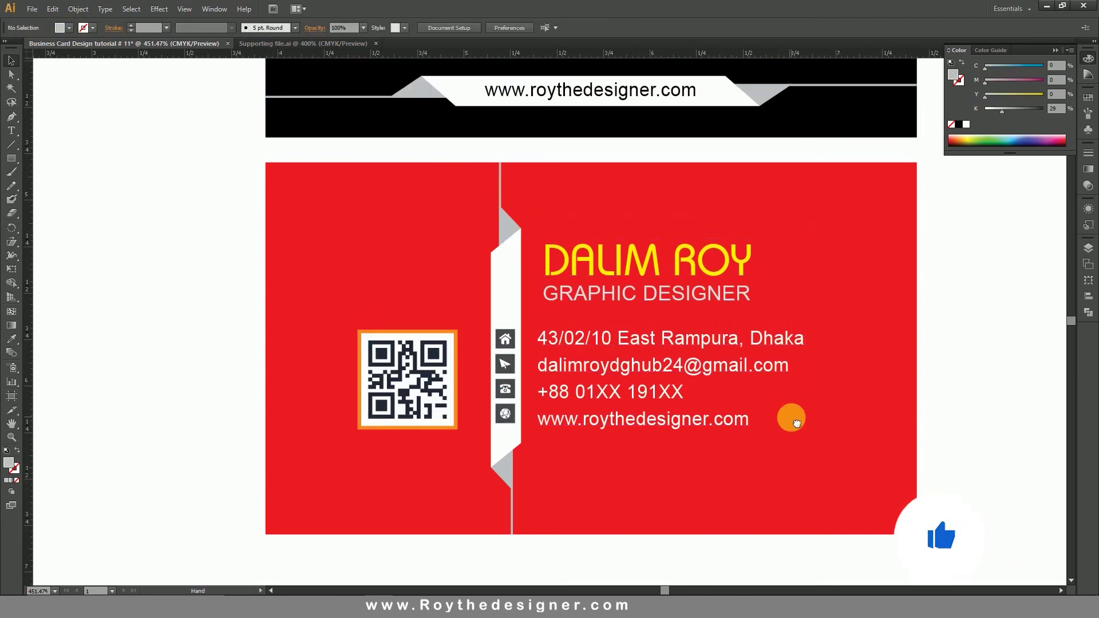